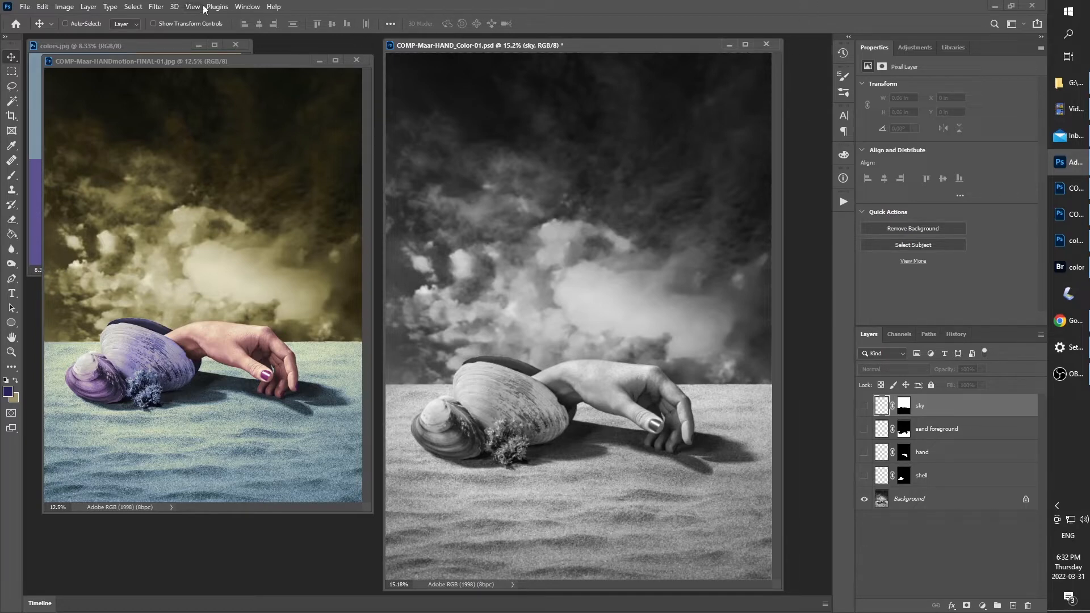
Position the colors.jpg swatch window over the lower part of the finished reference image and keep it in front
{"action": "left_click_drag", "start_coordinate": [168, 46], "coordinate": [279, 329]}
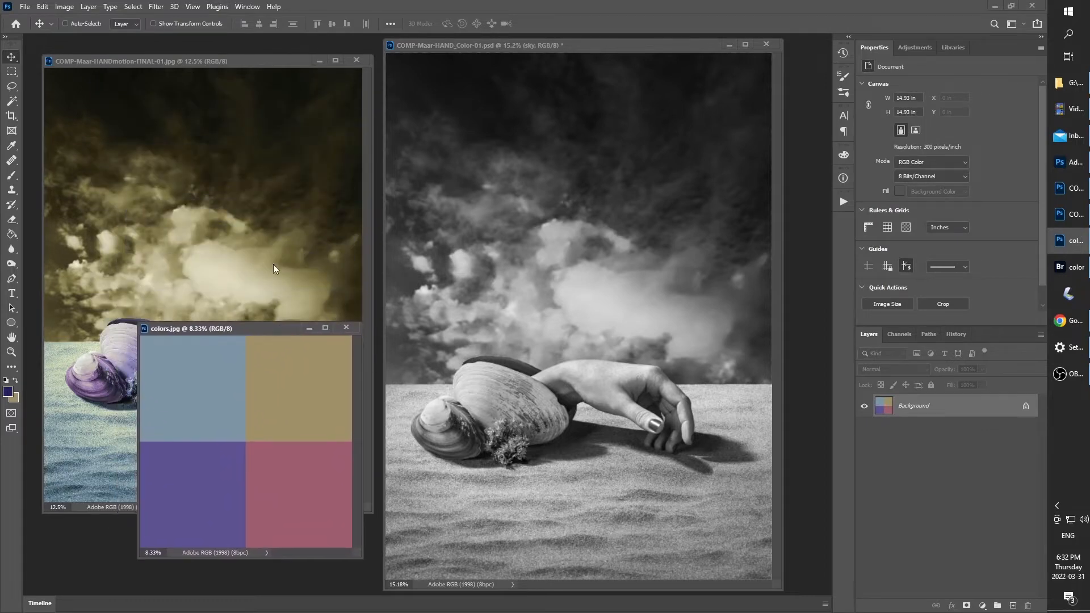
{"action": "left_click", "coordinate": [244, 236]}
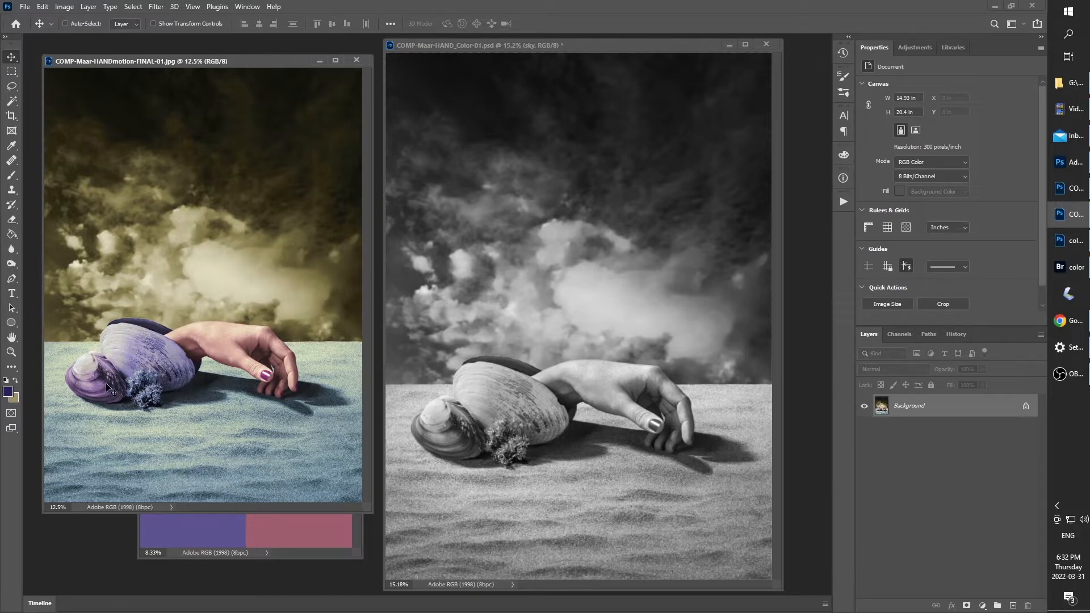
{"action": "left_click", "coordinate": [308, 533]}
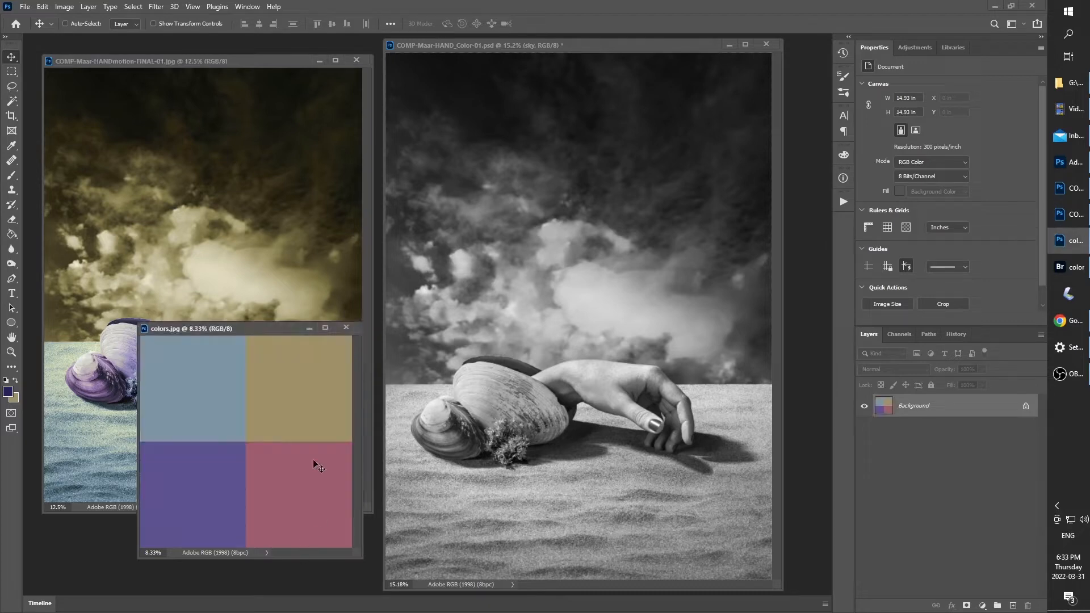
Sample the purple swatch in colors.jpg as the foreground color and the pink swatch as the background color
{"action": "left_click", "coordinate": [10, 394]}
{"action": "left_click", "coordinate": [180, 498]}
{"action": "key", "text": "Return"}
{"action": "left_click", "coordinate": [15, 399]}
{"action": "left_click", "coordinate": [289, 483]}
{"action": "key", "text": "Return"}
In the black-and-white composite, add a purple-filled layer directly above the Background and set its blend mode to Color
{"action": "left_click", "coordinate": [959, 501]}
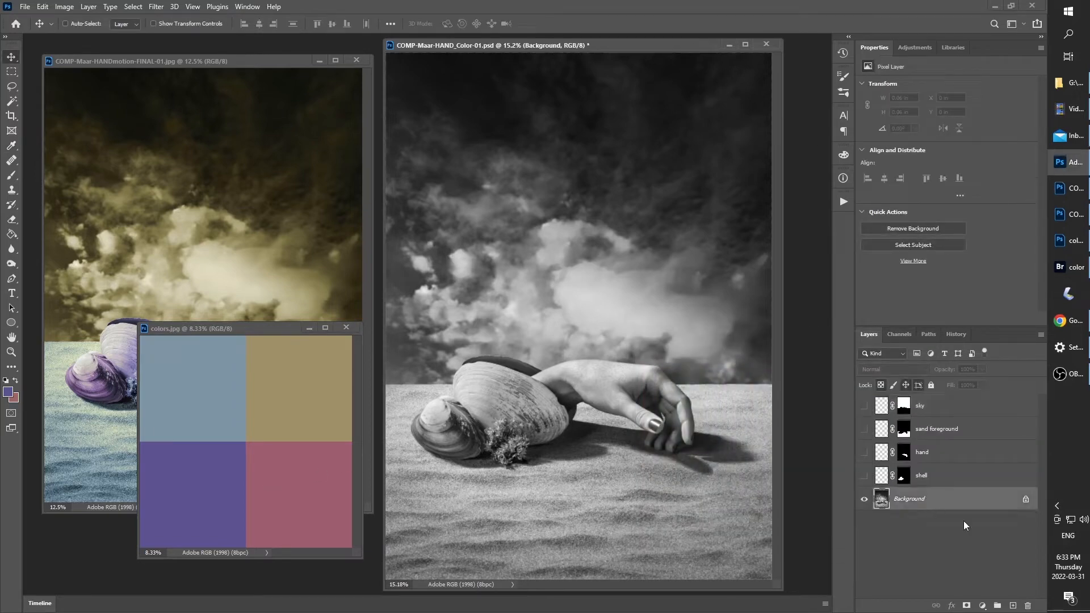
{"action": "left_click", "coordinate": [1014, 606]}
{"action": "key", "text": "alt+BackSpace"}
{"action": "left_click", "coordinate": [921, 369]}
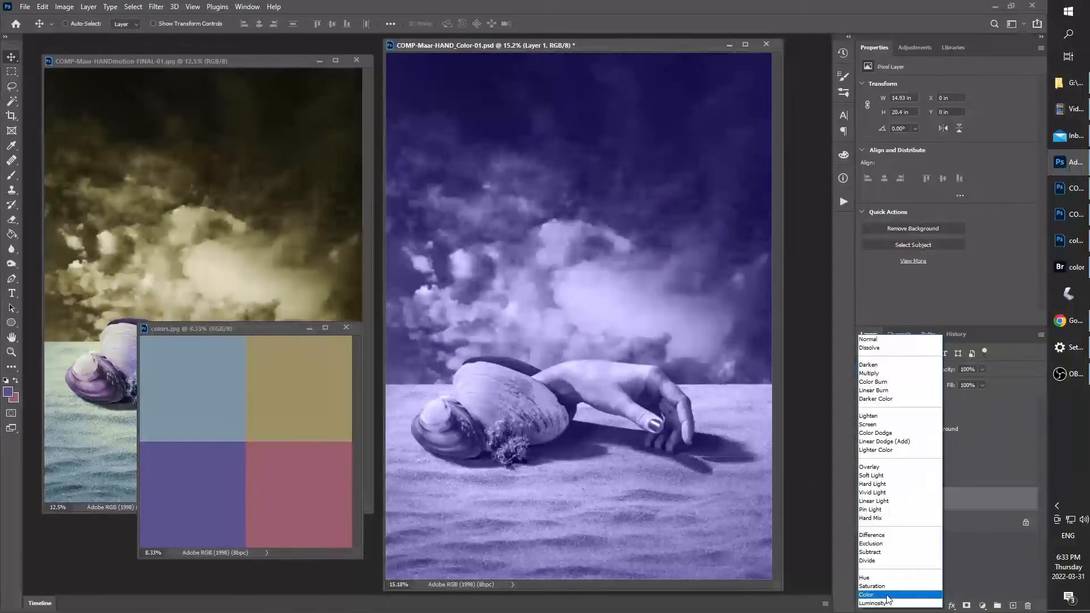
{"action": "left_click", "coordinate": [906, 589]}
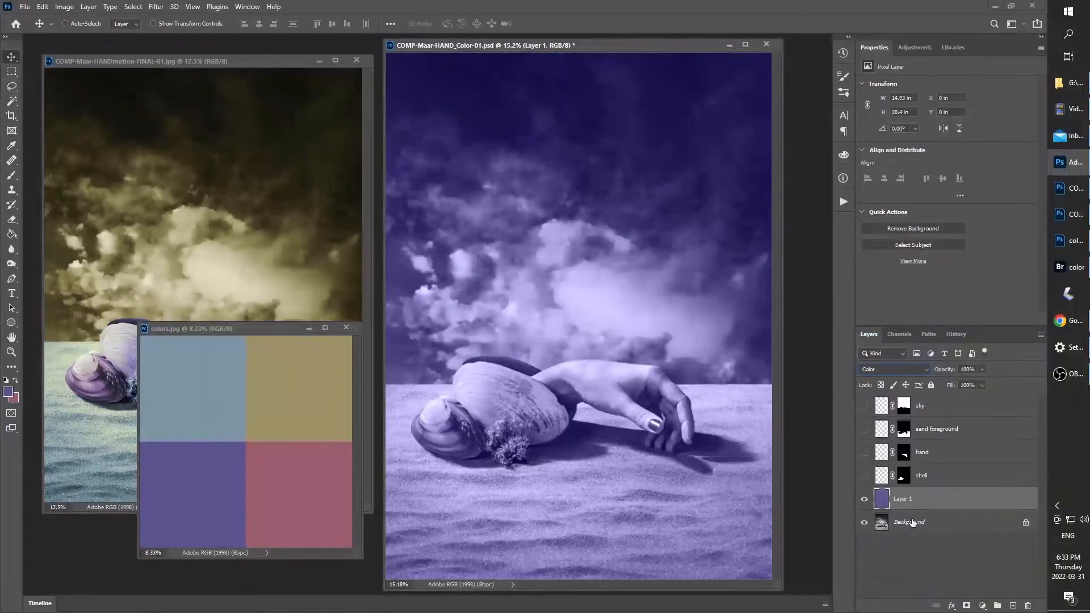
Group the purple layer, mask the group to the shell shape, and delete the empty shell layer
{"action": "left_click_drag", "start_coordinate": [658, 43], "coordinate": [662, 42]}
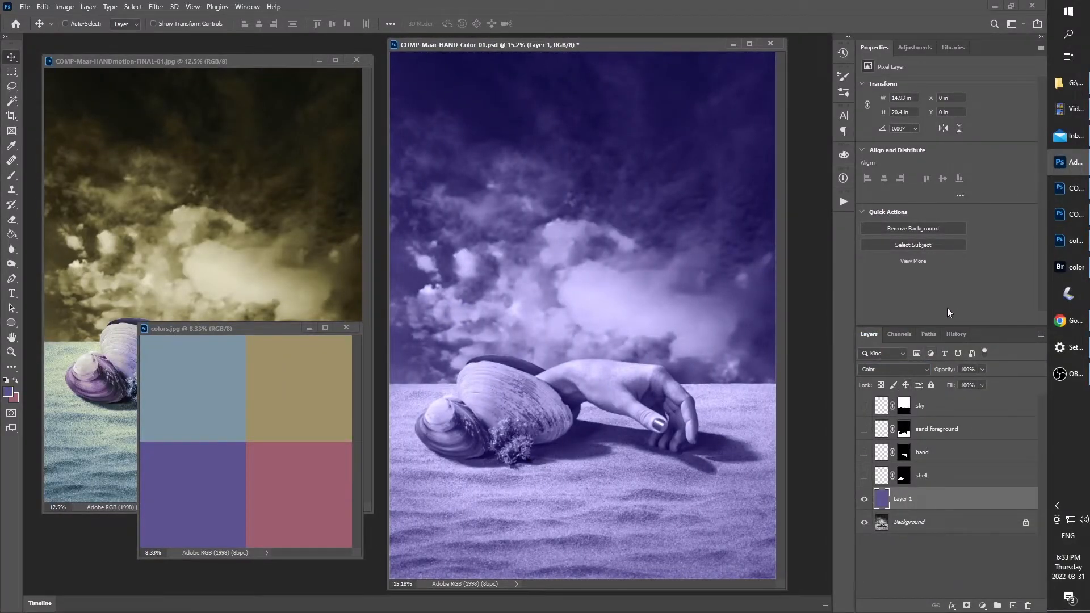
{"action": "key", "text": "ctrl+g"}
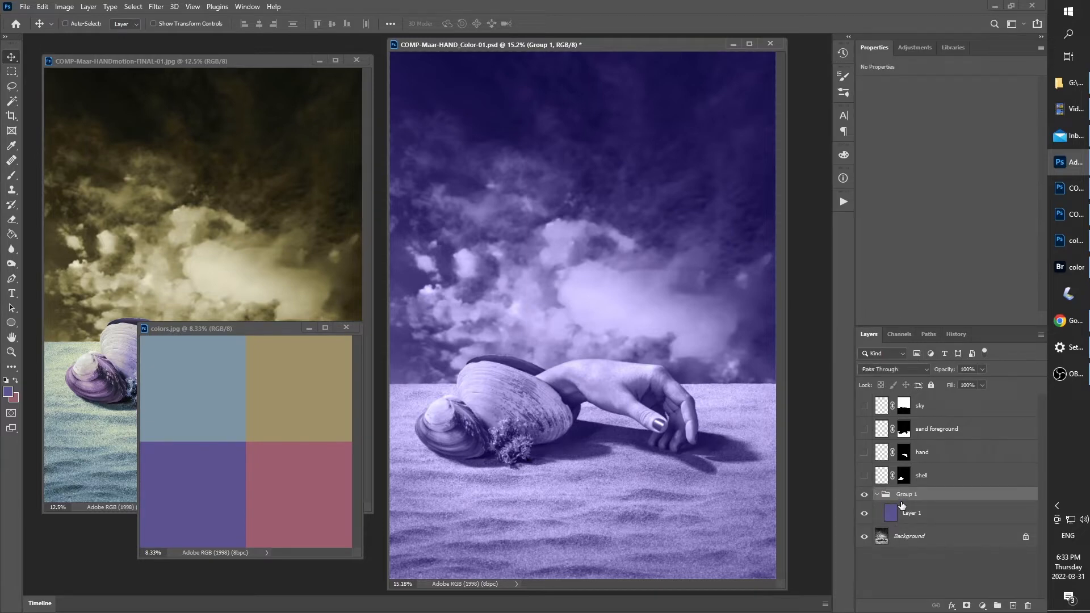
{"action": "left_click_drag", "start_coordinate": [897, 455], "coordinate": [907, 480]}
{"action": "left_click", "coordinate": [907, 480], "text": "ctrl"}
{"action": "left_click", "coordinate": [966, 606]}
{"action": "left_click", "coordinate": [880, 474]}
{"action": "key", "text": "Delete"}
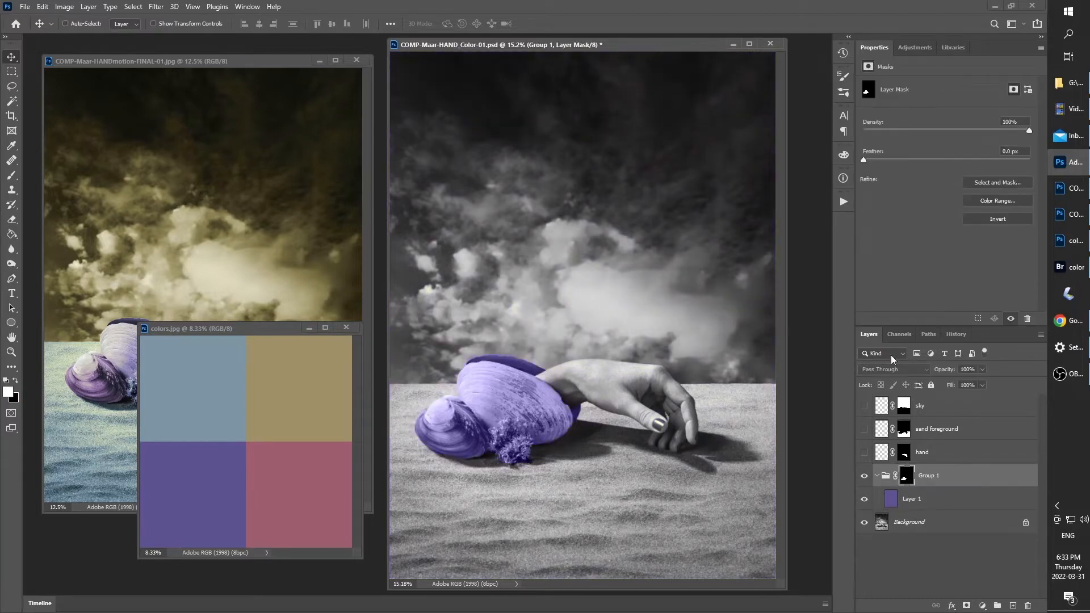
Add a new layer above the purple shell group, fill it with the pink background color, and set it to Color blending
{"action": "left_click", "coordinate": [1013, 606]}
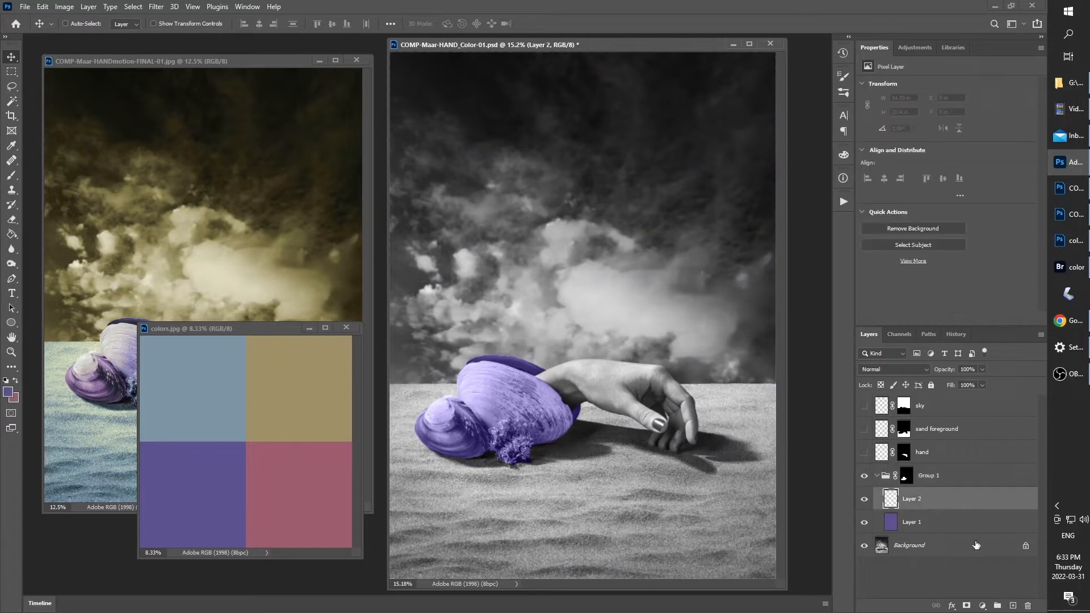
{"action": "left_click_drag", "start_coordinate": [889, 498], "coordinate": [913, 454]}
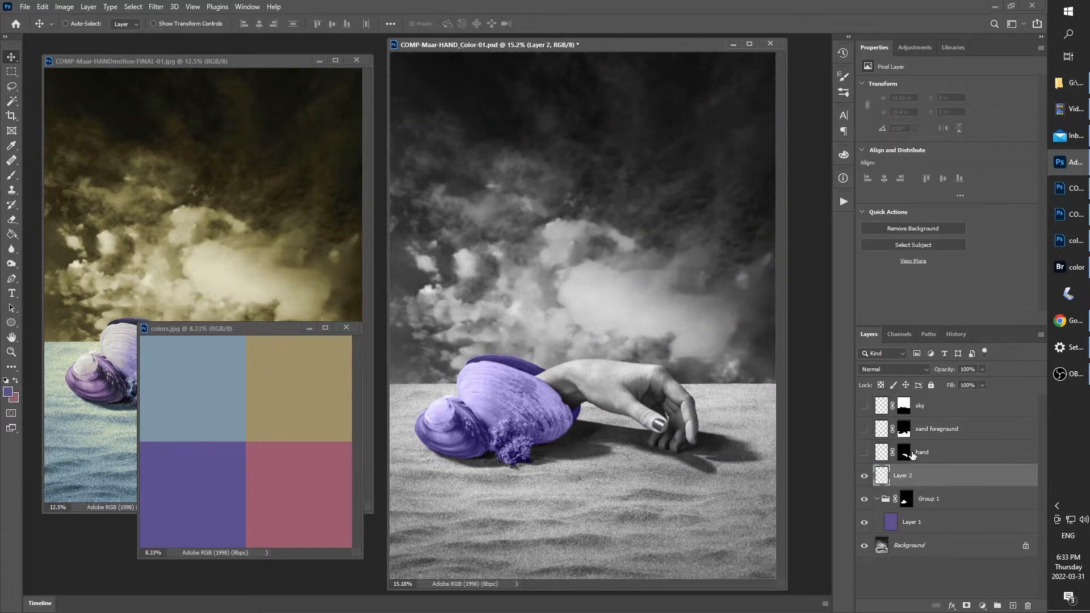
{"action": "key", "text": "ctrl+BackSpace"}
{"action": "left_click", "coordinate": [908, 370]}
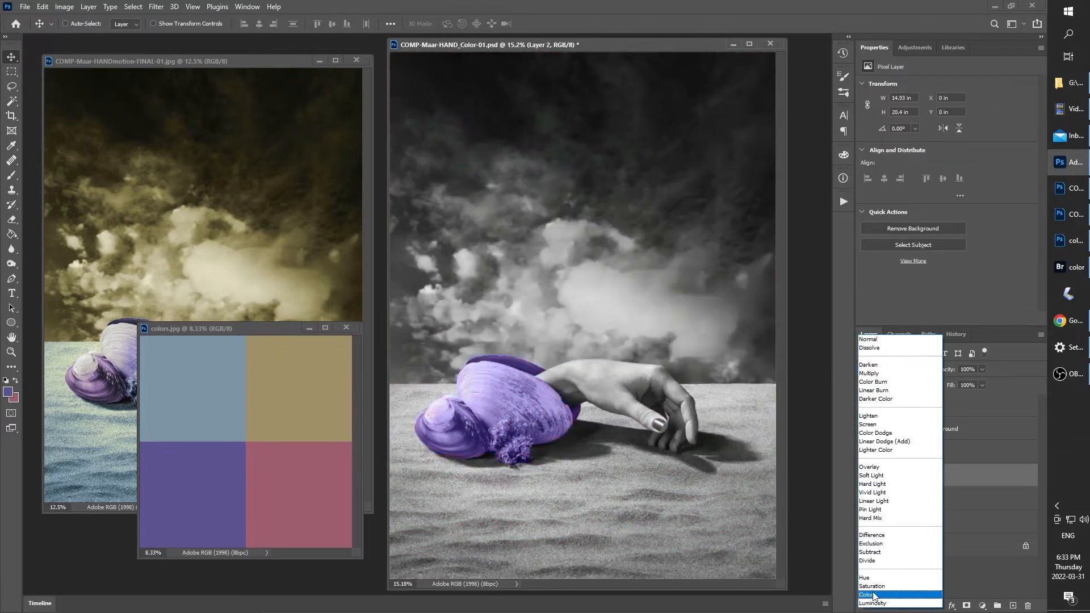
{"action": "left_click", "coordinate": [892, 593]}
Replace the empty hand layer with a group around the pink layer that carries the hand-shaped mask
{"action": "left_click", "coordinate": [904, 454], "text": "ctrl"}
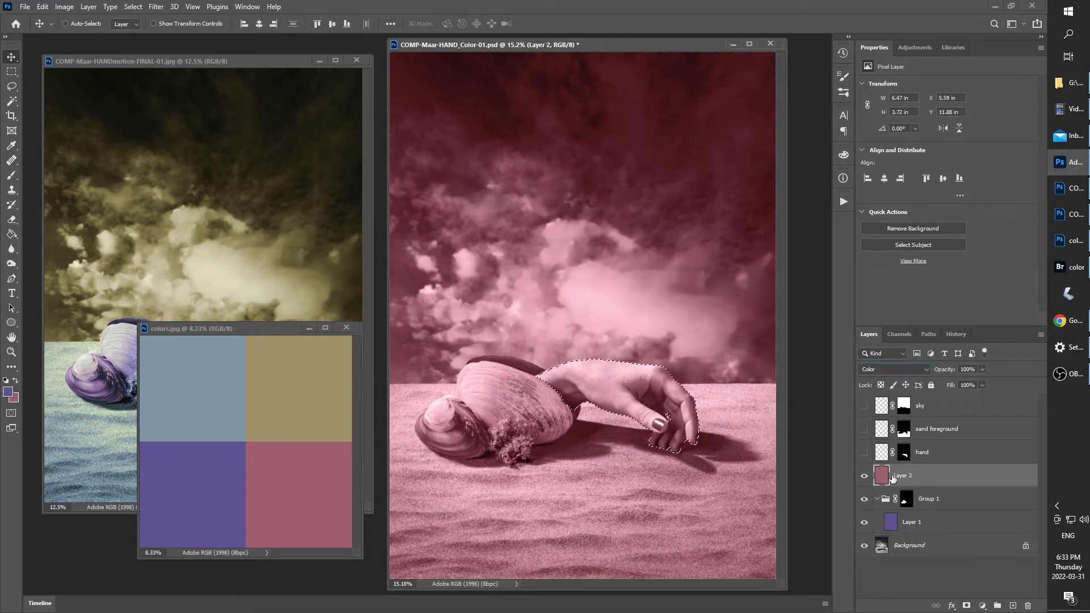
{"action": "left_click", "coordinate": [967, 606]}
{"action": "left_click", "coordinate": [881, 456]}
{"action": "key", "text": "Delete"}
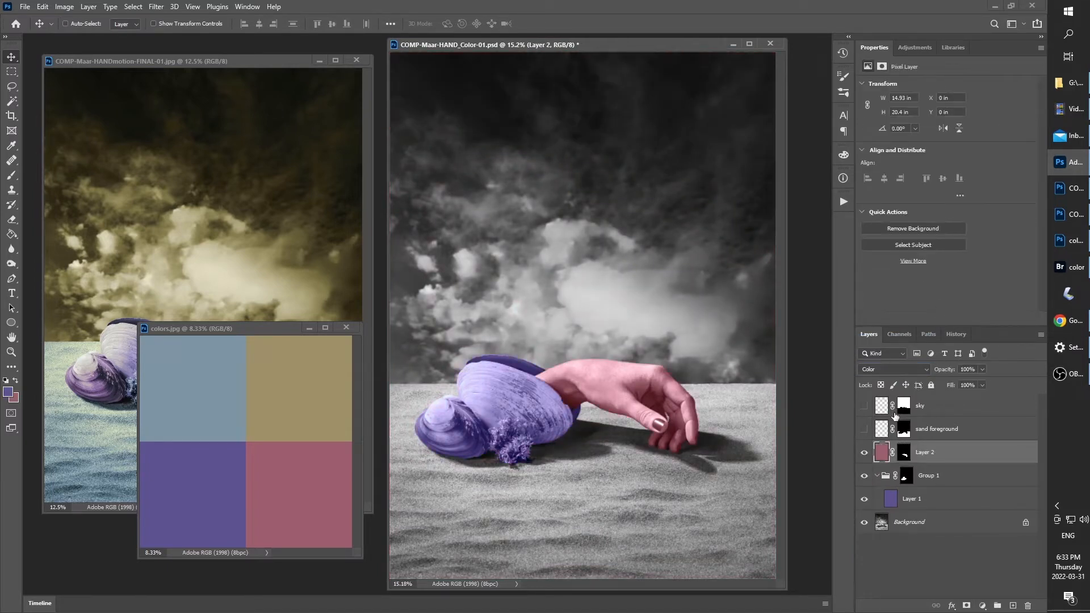
{"action": "key", "text": "ctrl+g"}
{"action": "left_click_drag", "start_coordinate": [913, 471], "coordinate": [907, 450]}
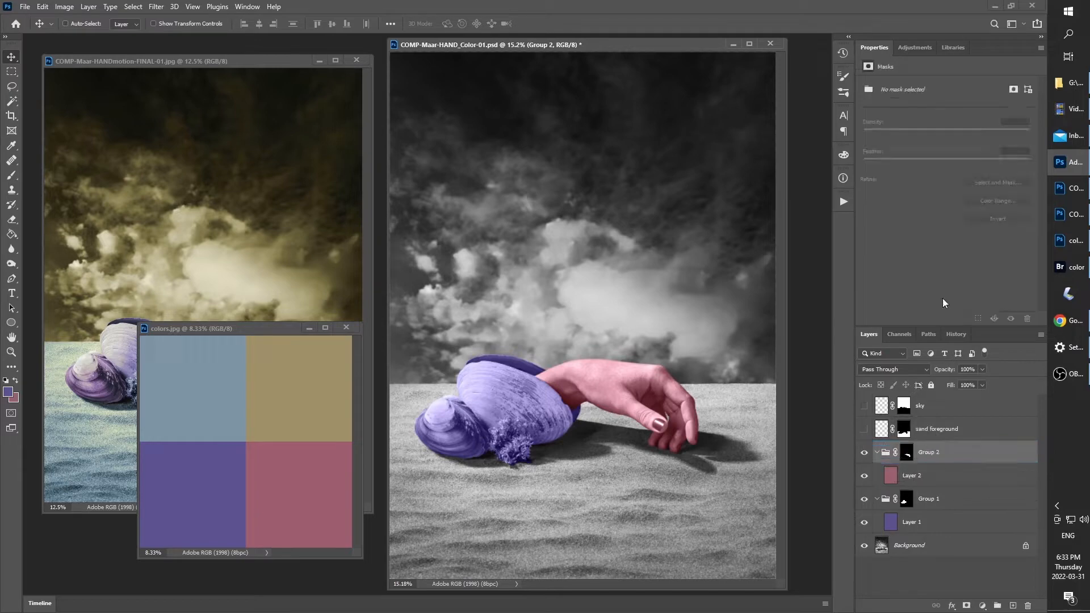
Rename the purple layer's group as Shells and the pink layer's group as hand
{"action": "double_click", "coordinate": [927, 500]}
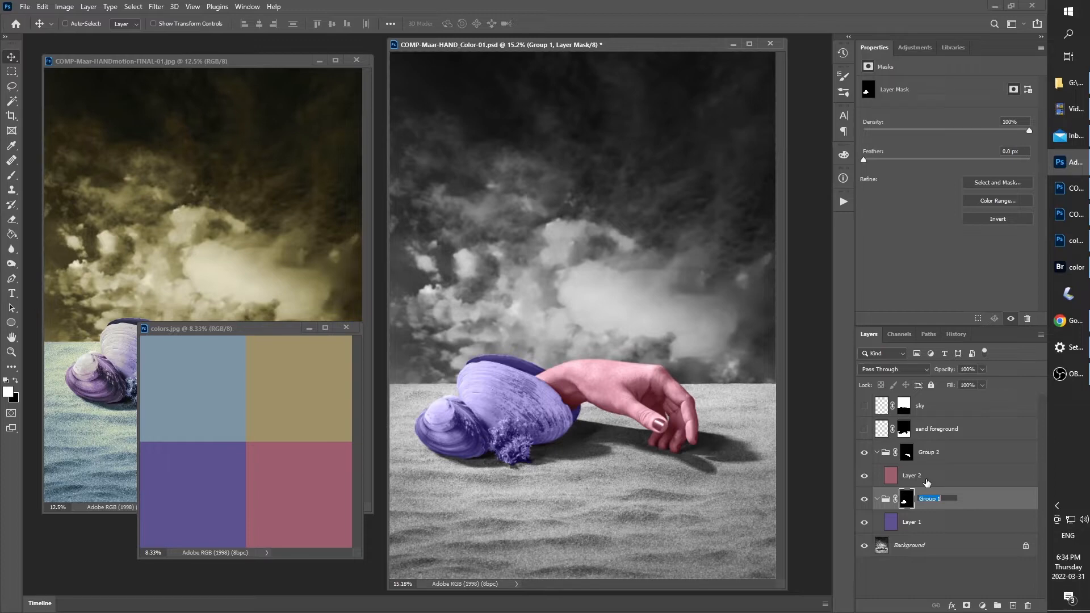
{"action": "type", "text": "Shells"}
{"action": "key", "text": "Return"}
{"action": "key", "text": "z"}
{"action": "left_click_drag", "start_coordinate": [564, 400], "coordinate": [585, 413]}
{"action": "key", "text": "ctrl+0"}
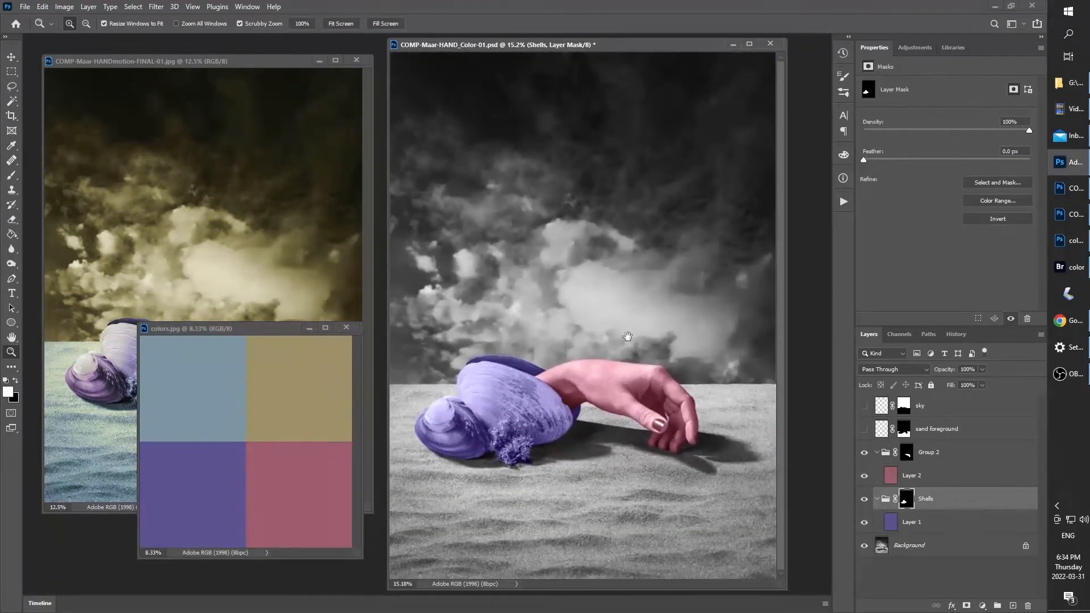
{"action": "double_click", "coordinate": [929, 453]}
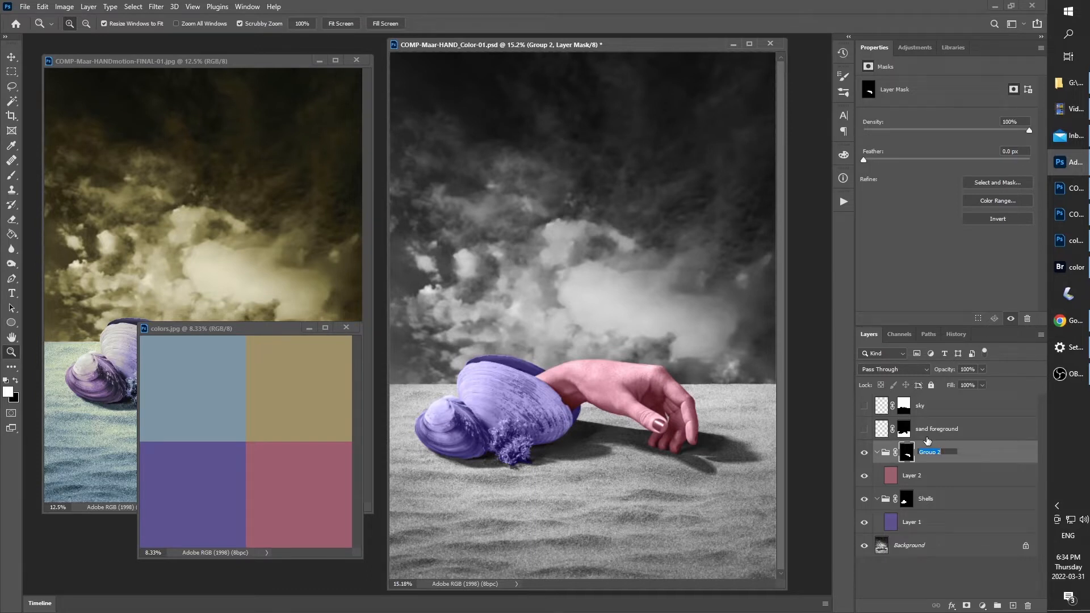
{"action": "type", "text": "hand"}
{"action": "key", "text": "Return"}
Add a new layer above the hand group and sample the blue swatch as foreground and the tan swatch as background
{"action": "left_click", "coordinate": [1013, 606]}
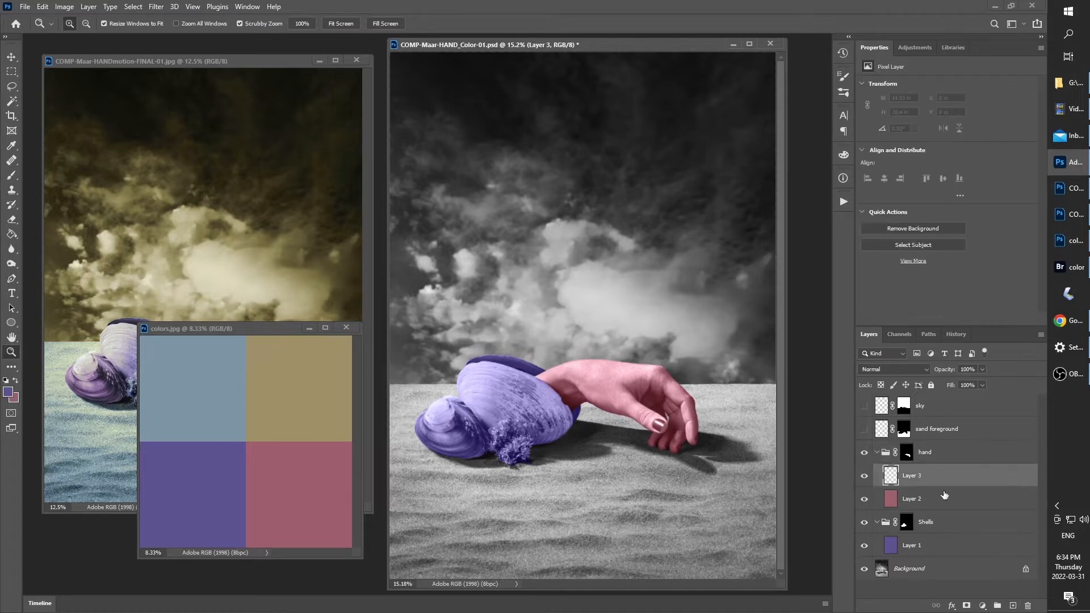
{"action": "left_click_drag", "start_coordinate": [890, 476], "coordinate": [888, 442]}
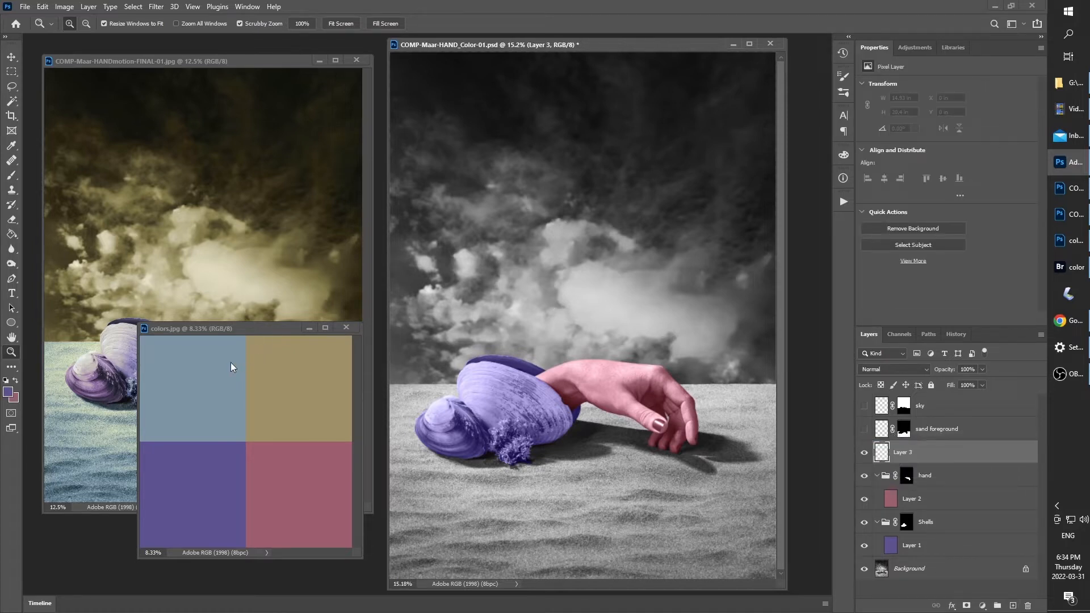
{"action": "left_click", "coordinate": [10, 393]}
{"action": "left_click", "coordinate": [226, 392]}
{"action": "key", "text": "Return"}
{"action": "left_click", "coordinate": [16, 400]}
{"action": "left_click", "coordinate": [347, 362]}
{"action": "key", "text": "Return"}
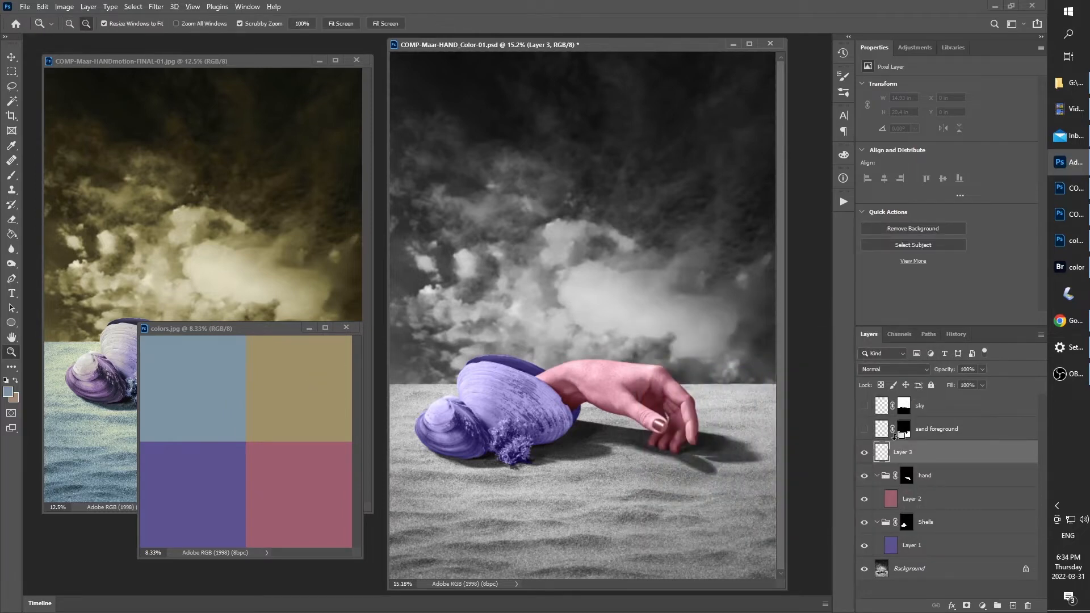
Fill the new layer with the blue foreground color and set its blend mode to Color
{"action": "key", "text": "alt+BackSpace"}
{"action": "left_click", "coordinate": [901, 370]}
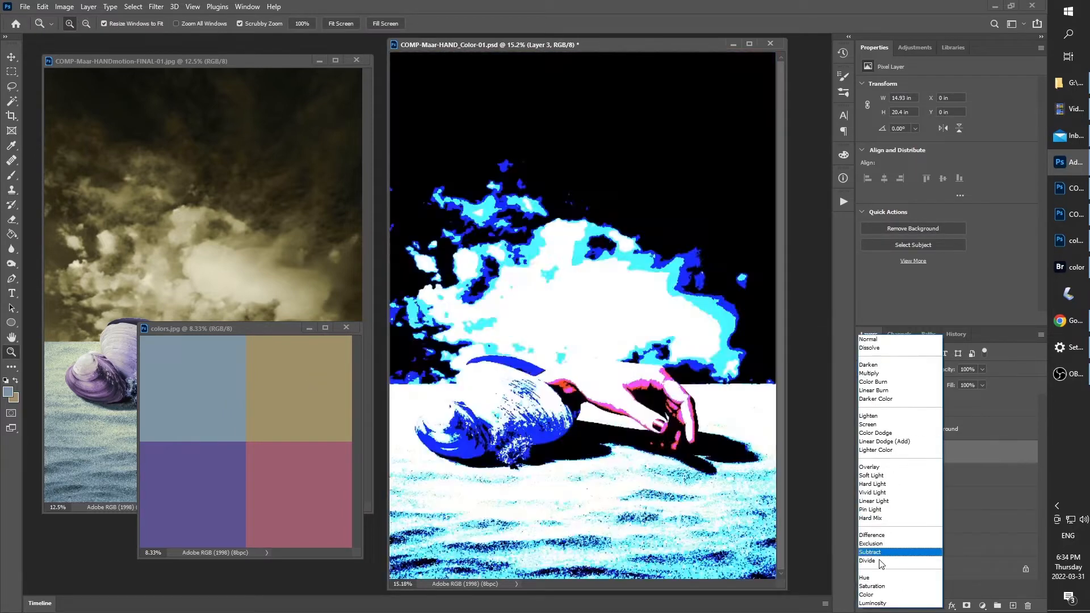
{"action": "left_click", "coordinate": [875, 597]}
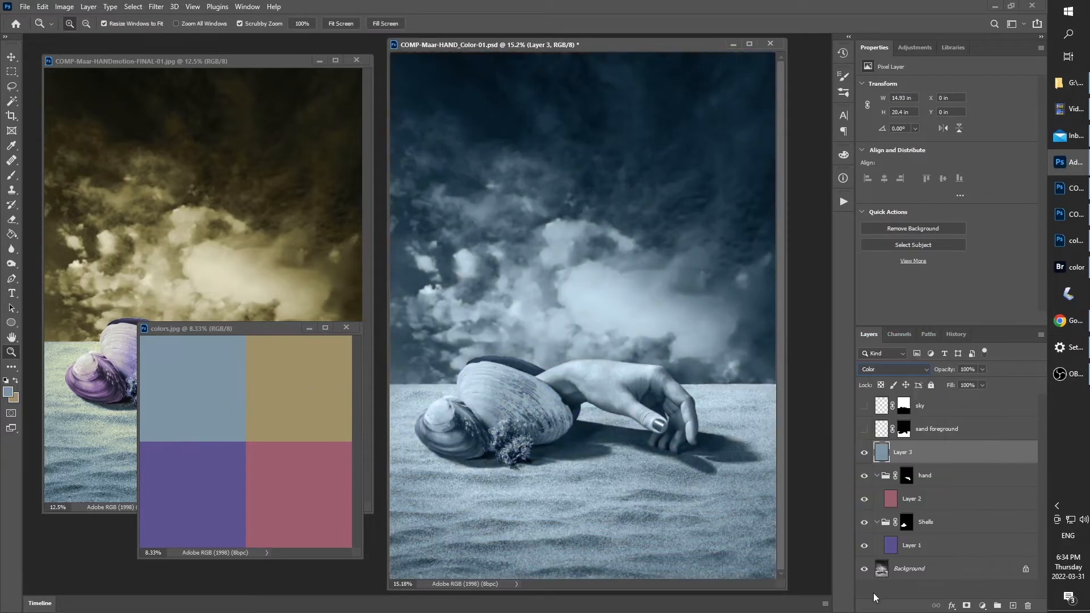
Replace the empty sand foreground layer with a group around the blue layer that carries the sand mask
{"action": "left_click", "coordinate": [903, 430], "text": "ctrl"}
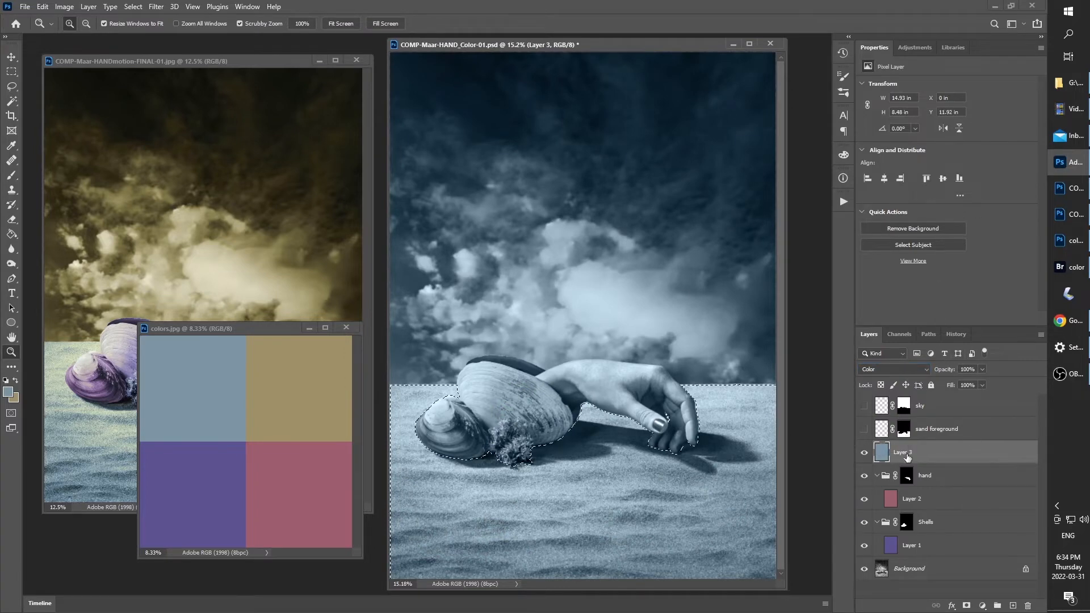
{"action": "left_click", "coordinate": [966, 605]}
{"action": "left_click", "coordinate": [882, 432]}
{"action": "key", "text": "Delete"}
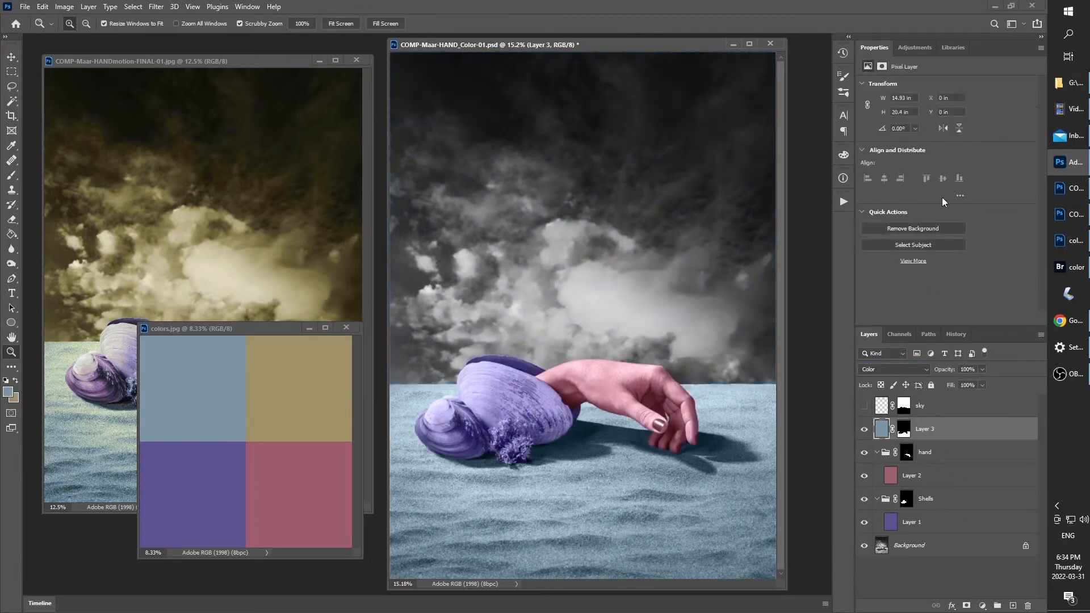
{"action": "key", "text": "ctrl+g"}
{"action": "left_click_drag", "start_coordinate": [912, 453], "coordinate": [914, 431]}
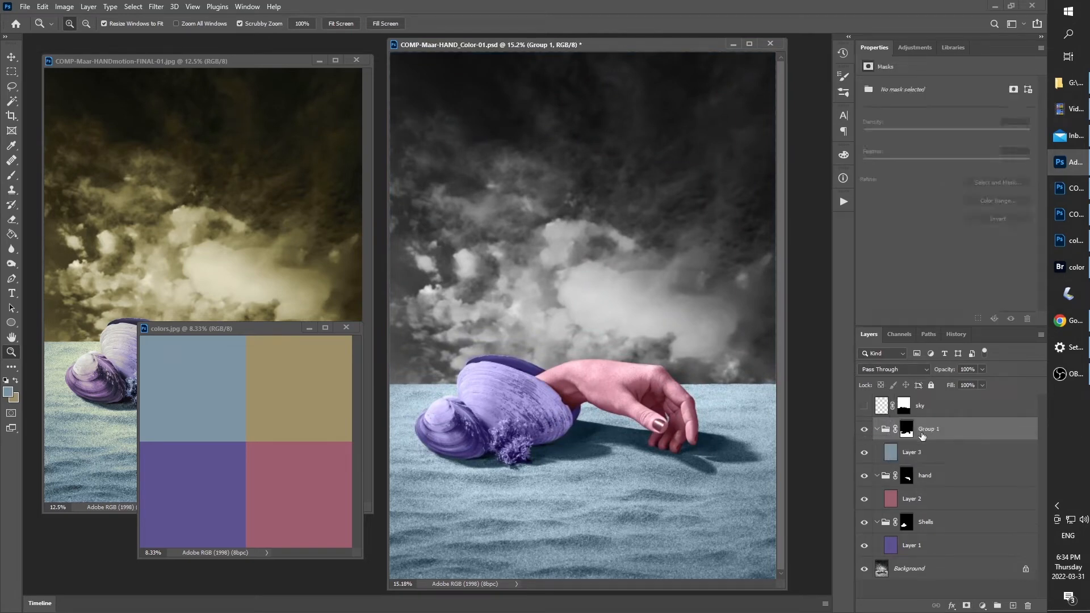
Rename the blue layer's group as sand
{"action": "double_click", "coordinate": [924, 429]}
{"action": "type", "text": "sand"}
{"action": "key", "text": "Return"}
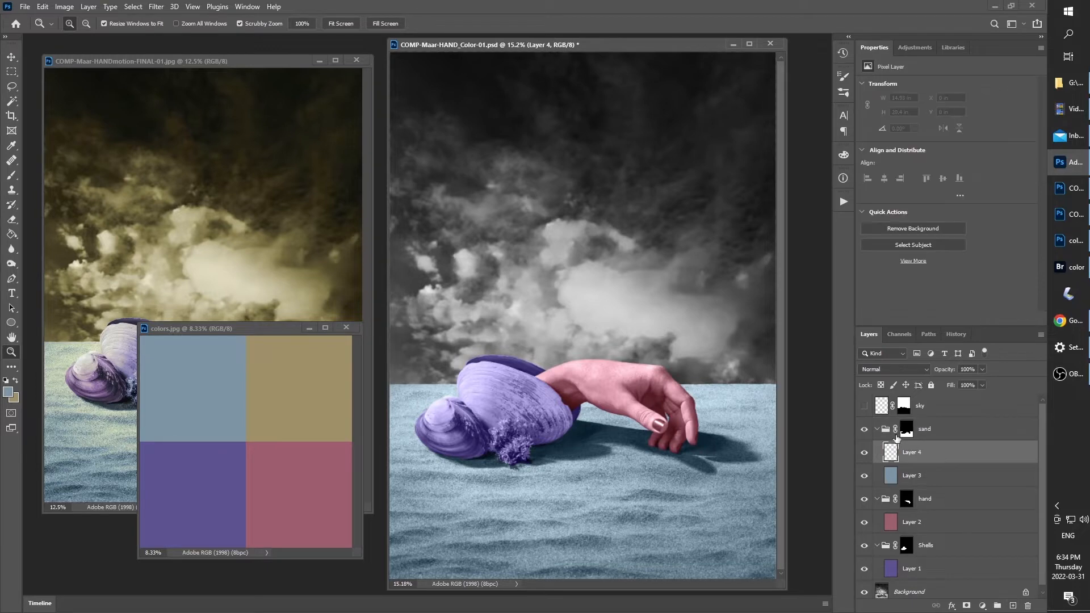
Add a new layer above the sand group, fill it with the tan background color, and set it to Color blending
{"action": "left_click", "coordinate": [1013, 605]}
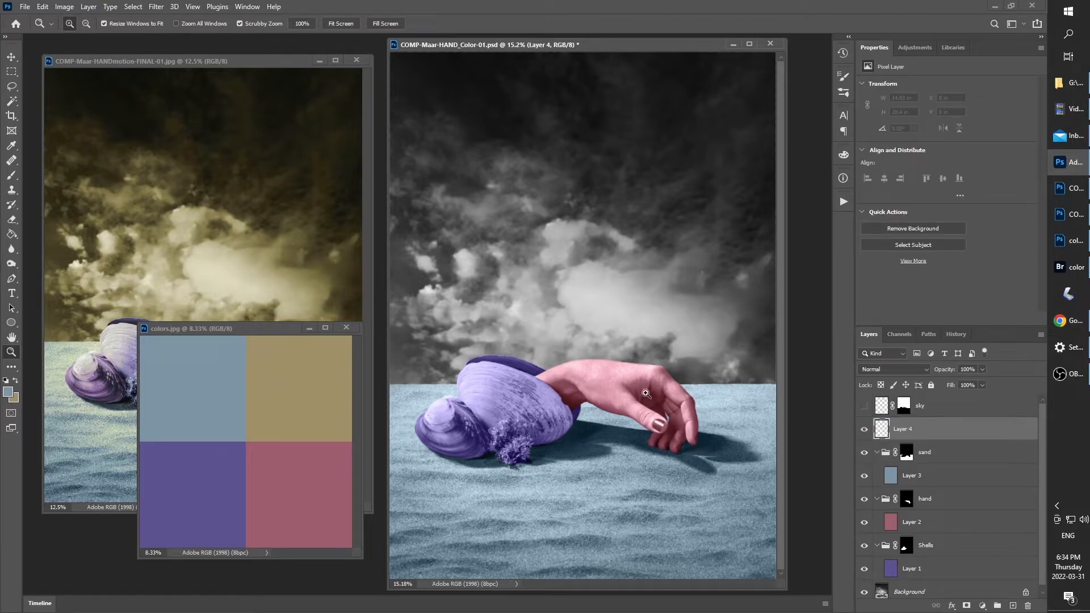
{"action": "key", "text": "ctrl+BackSpace"}
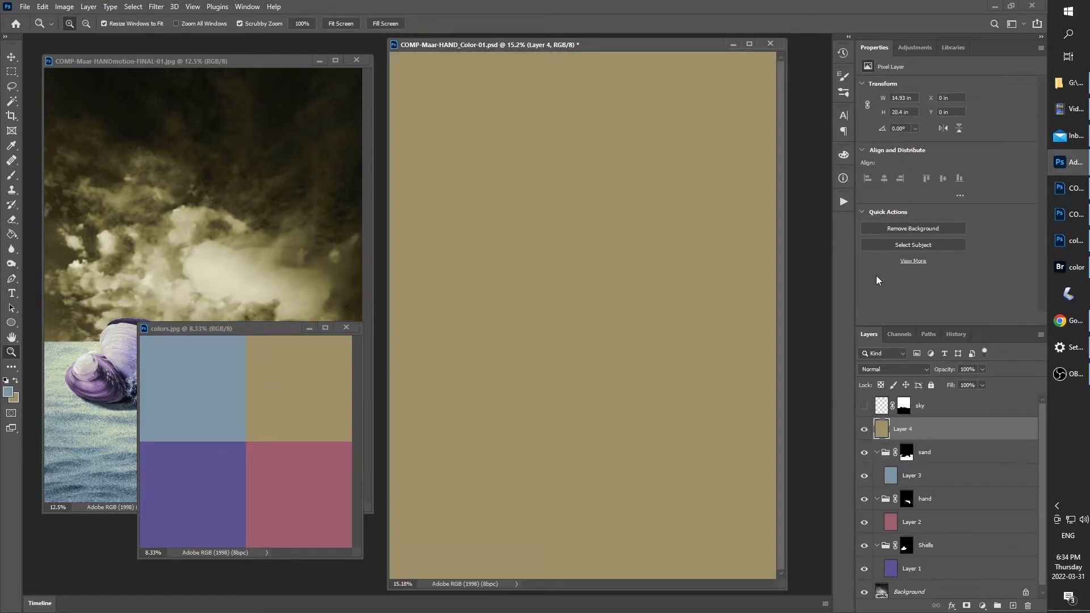
{"action": "left_click", "coordinate": [901, 371]}
{"action": "left_click", "coordinate": [885, 586]}
Move the sky mask onto a group holding the tan layer and delete the empty sky layer
{"action": "left_click_drag", "start_coordinate": [904, 406], "coordinate": [904, 428]}
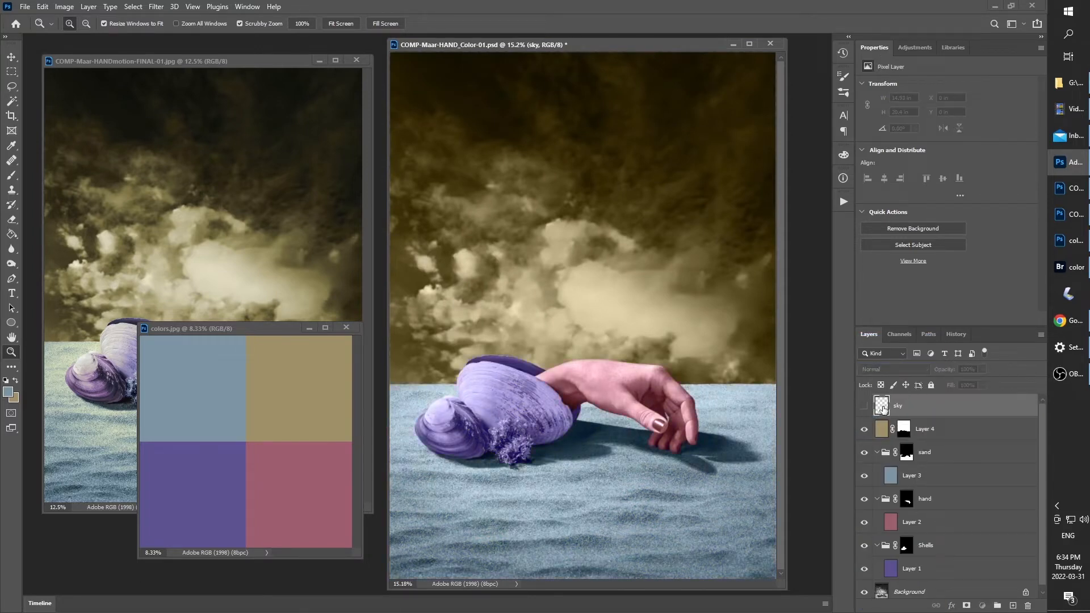
{"action": "key", "text": "Delete"}
{"action": "key", "text": "ctrl+g"}
{"action": "left_click_drag", "start_coordinate": [906, 404], "coordinate": [914, 404]}
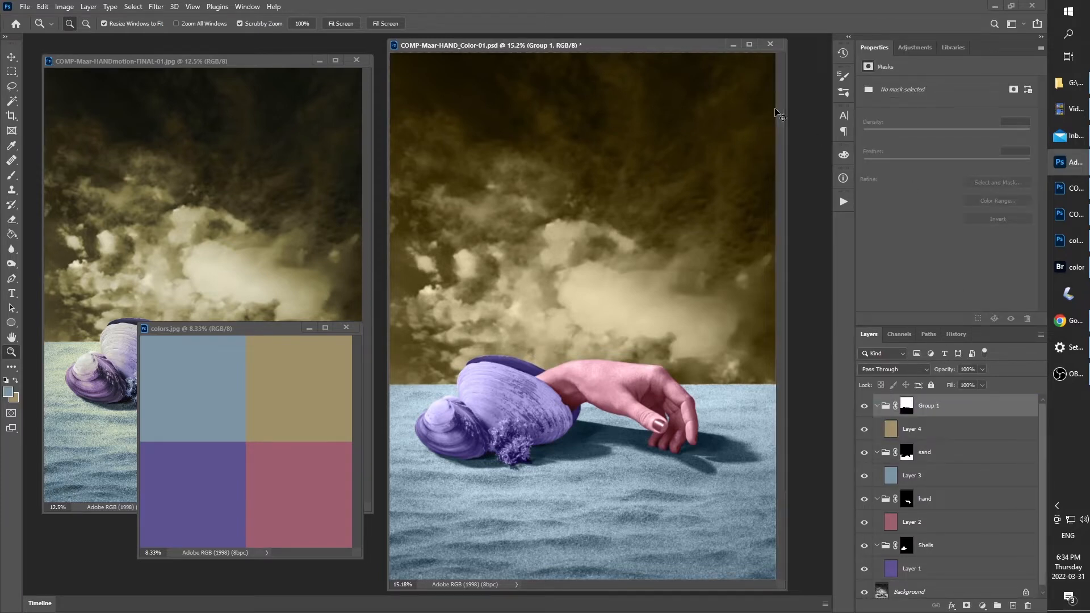
Close the colors.jpg swatch document
{"action": "left_click_drag", "start_coordinate": [290, 325], "coordinate": [248, 342]}
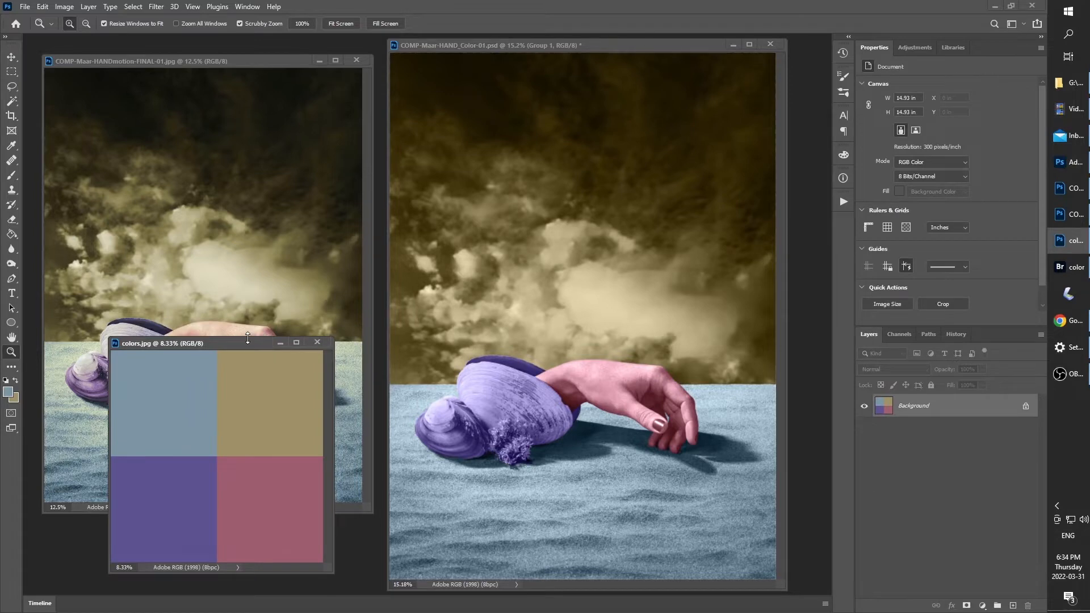
{"action": "left_click", "coordinate": [318, 342]}
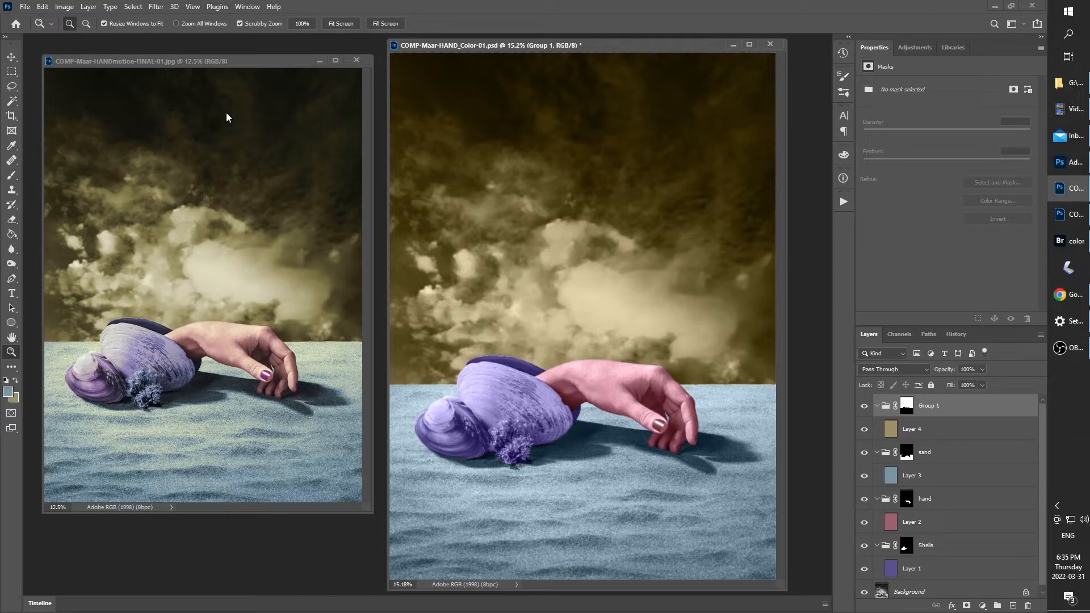
Rename the tan layer's group as sky
{"action": "left_click", "coordinate": [668, 234]}
{"action": "key", "text": "v"}
{"action": "key", "text": "ctrl+0"}
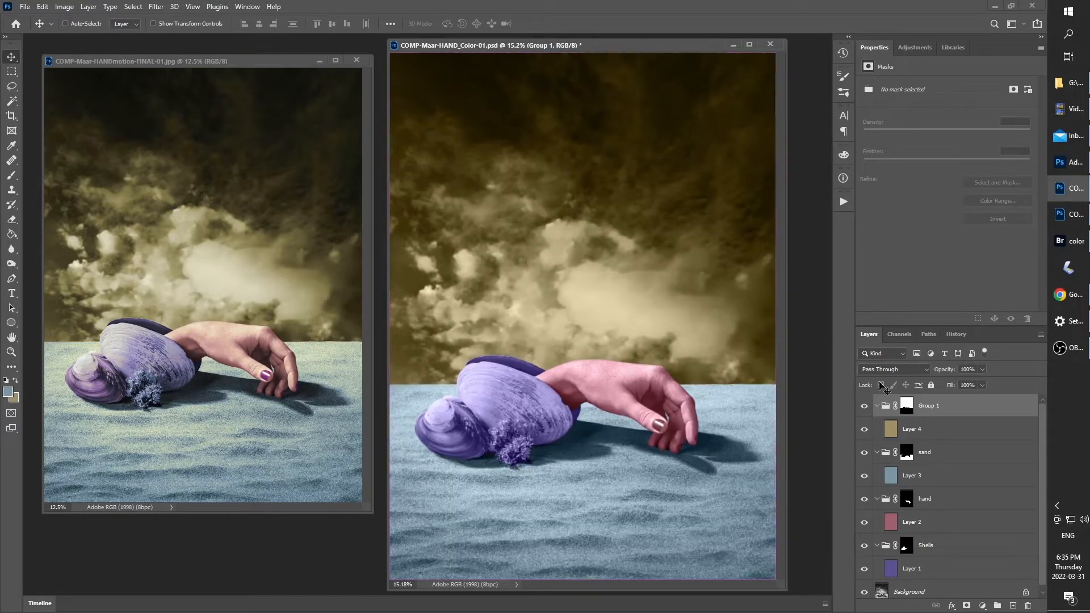
{"action": "double_click", "coordinate": [930, 405]}
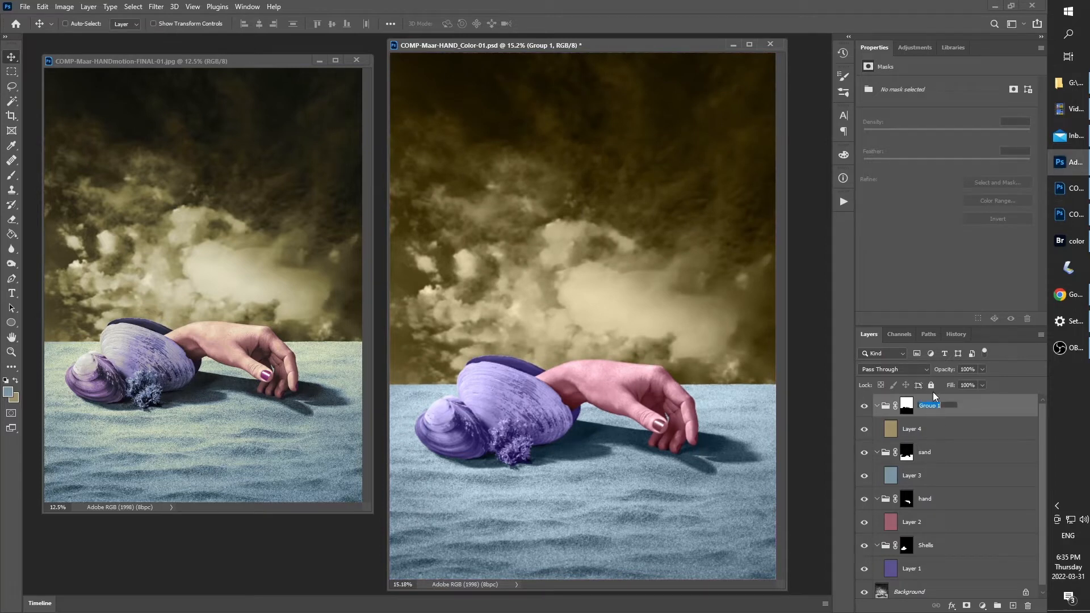
{"action": "key", "text": "Return"}
Enlarge the Layers panel so that the whole layer stack fits
{"action": "left_click", "coordinate": [912, 569]}
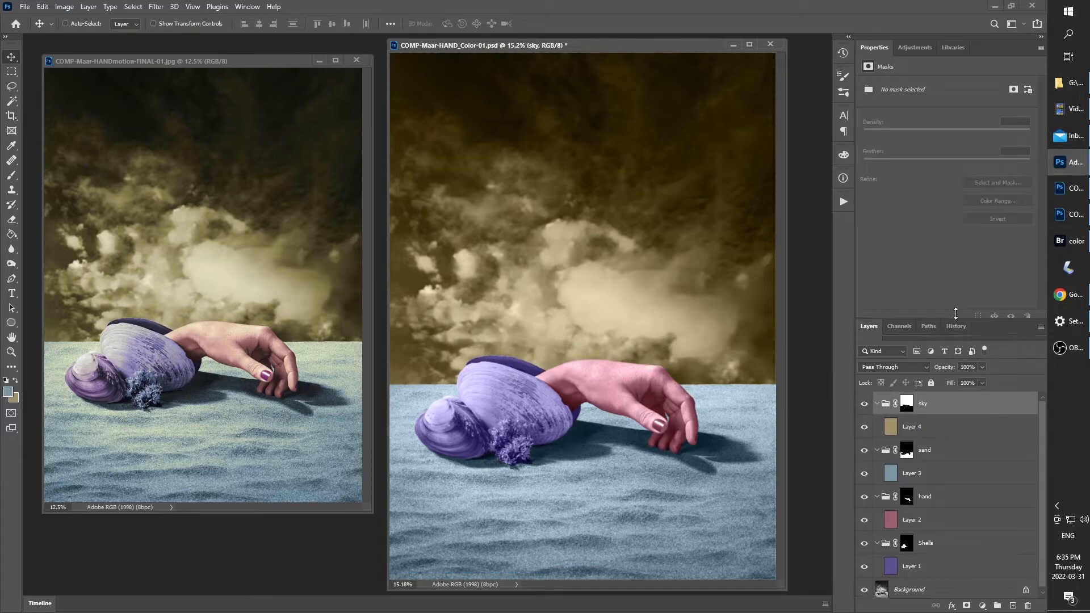
{"action": "left_click_drag", "start_coordinate": [958, 327], "coordinate": [917, 200]}
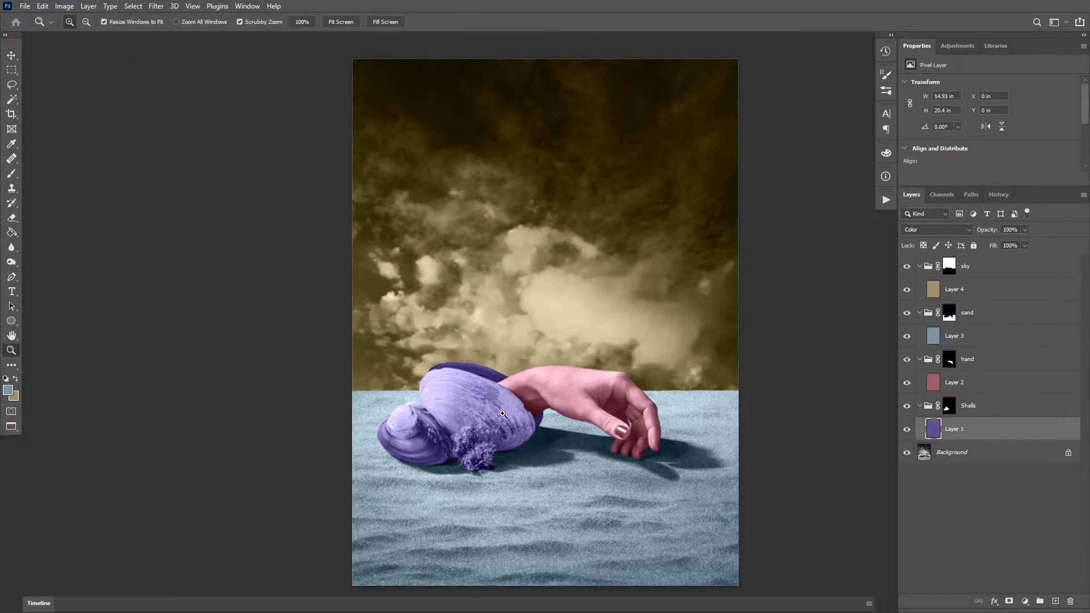
{"action": "left_click_drag", "start_coordinate": [482, 383], "coordinate": [482, 383]}
{"action": "left_click_drag", "start_coordinate": [482, 379], "coordinate": [466, 388]}
{"action": "left_click_drag", "start_coordinate": [470, 336], "coordinate": [458, 340]}
{"action": "key", "text": "v"}
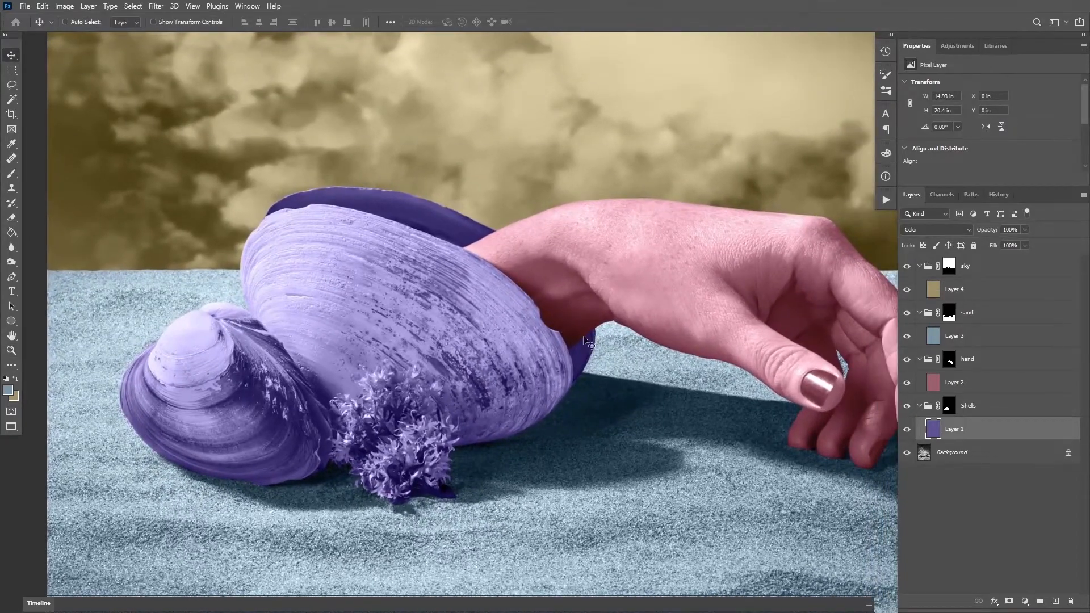
{"action": "left_click_drag", "start_coordinate": [675, 377], "coordinate": [647, 370]}
Start a Color Range selection on the Background layer using Sampled Colors
{"action": "left_click", "coordinate": [959, 452]}
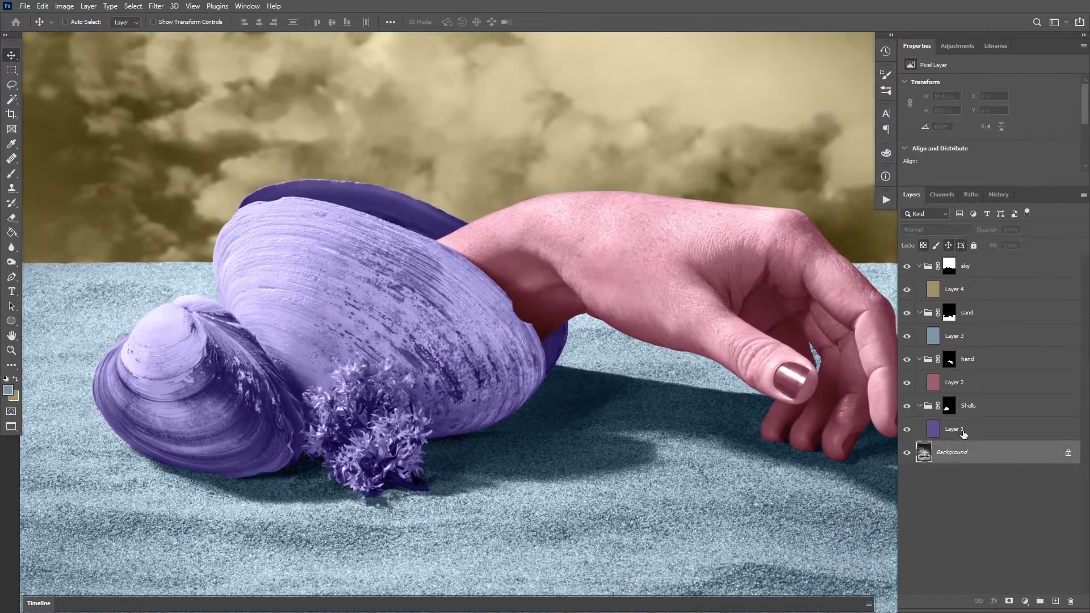
{"action": "left_click", "coordinate": [136, 7]}
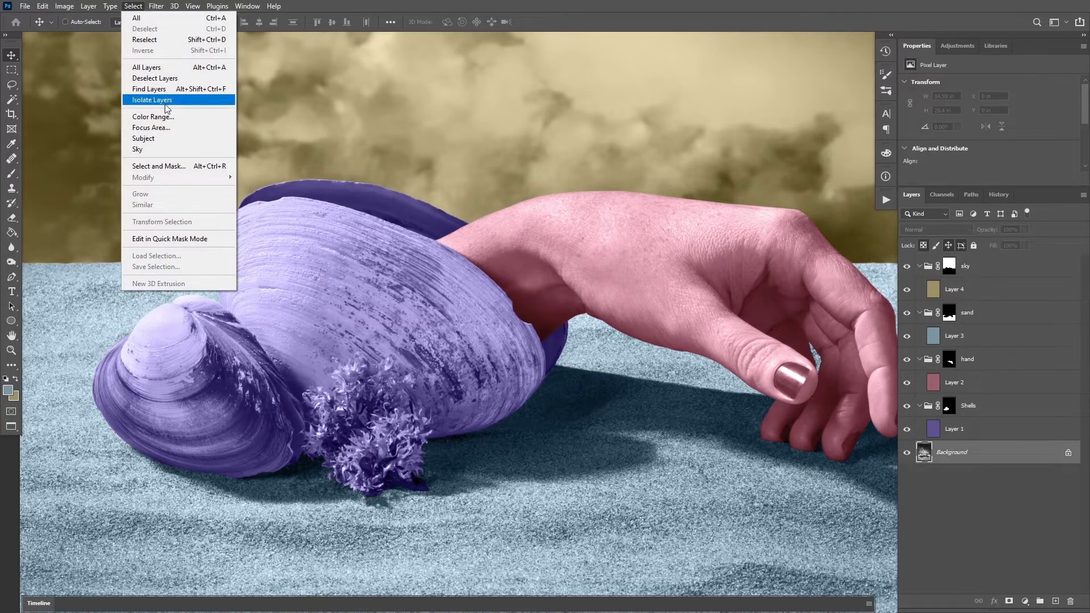
{"action": "left_click", "coordinate": [153, 116]}
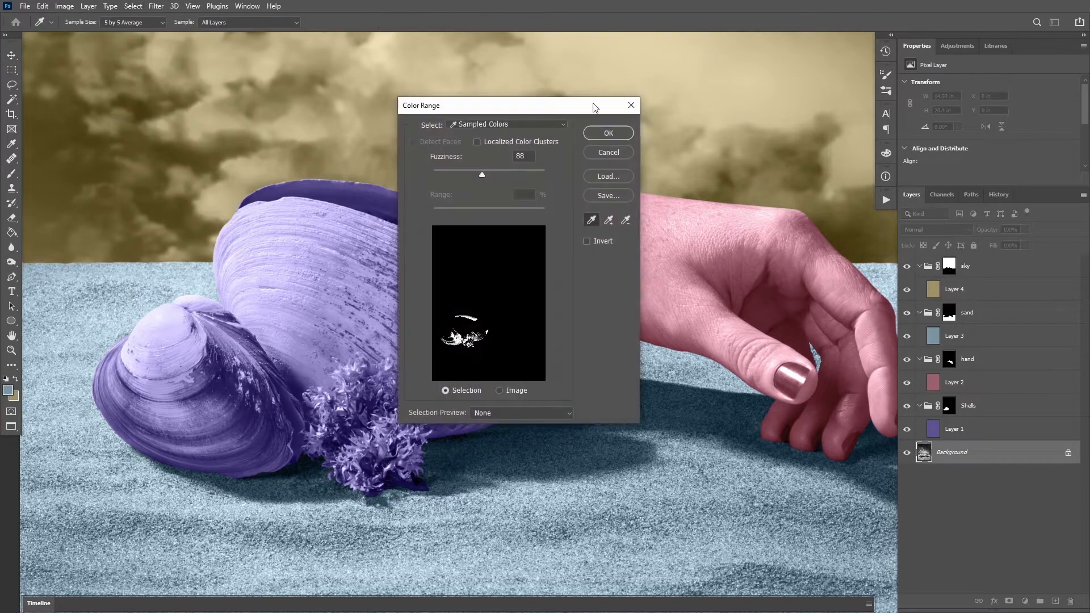
{"action": "left_click_drag", "start_coordinate": [594, 107], "coordinate": [784, 107]}
{"action": "left_click", "coordinate": [679, 124]}
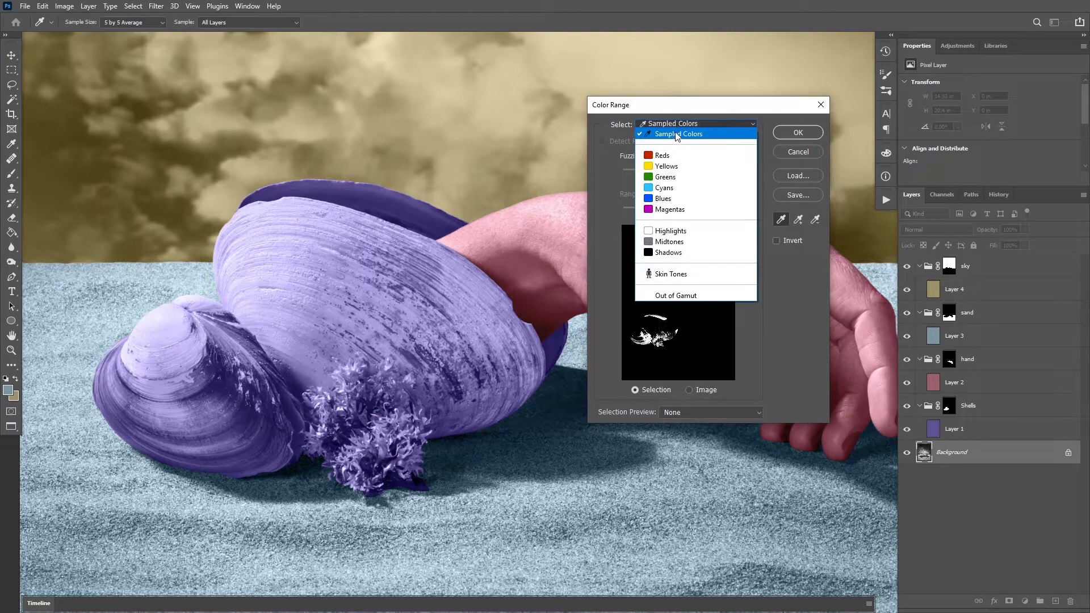
{"action": "left_click", "coordinate": [676, 134]}
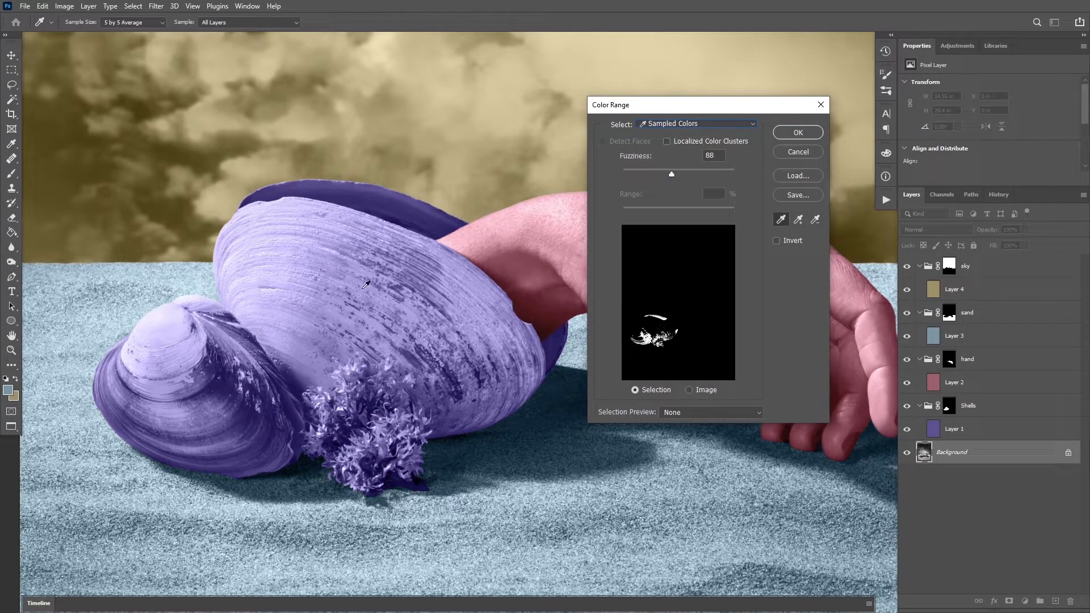
Sample the dark tones beside the small shell with fuzziness 168 and create the Color Range selection
{"action": "left_click", "coordinate": [294, 464]}
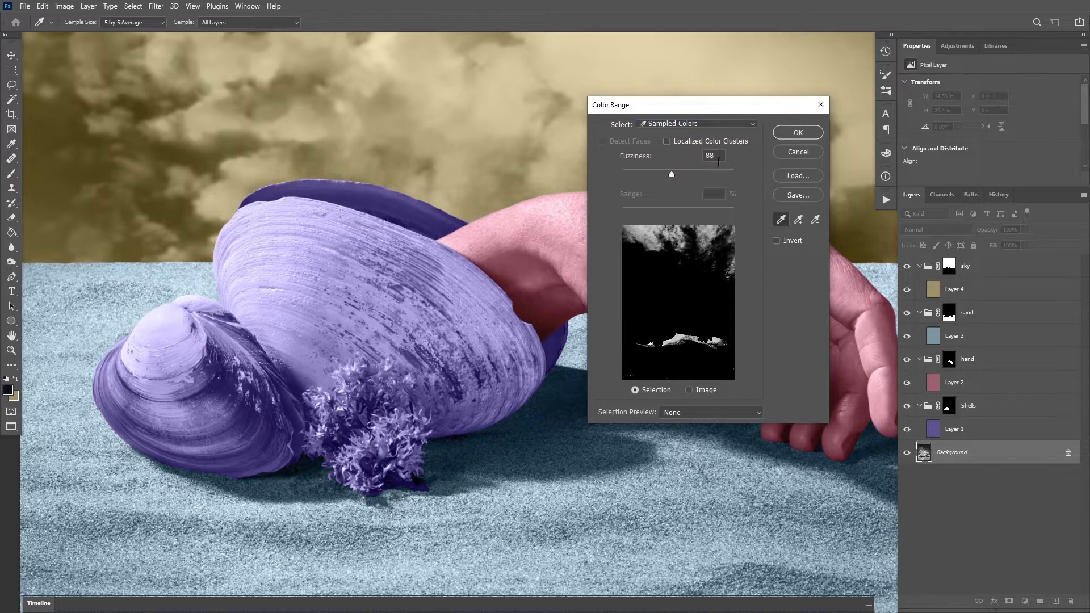
{"action": "left_click_drag", "start_coordinate": [690, 171], "coordinate": [703, 170]}
{"action": "mouse_move", "coordinate": [720, 169]}
{"action": "left_mouse_down"}
{"action": "mouse_move", "coordinate": [730, 168]}
{"action": "mouse_move", "coordinate": [718, 168]}
{"action": "left_mouse_up"}
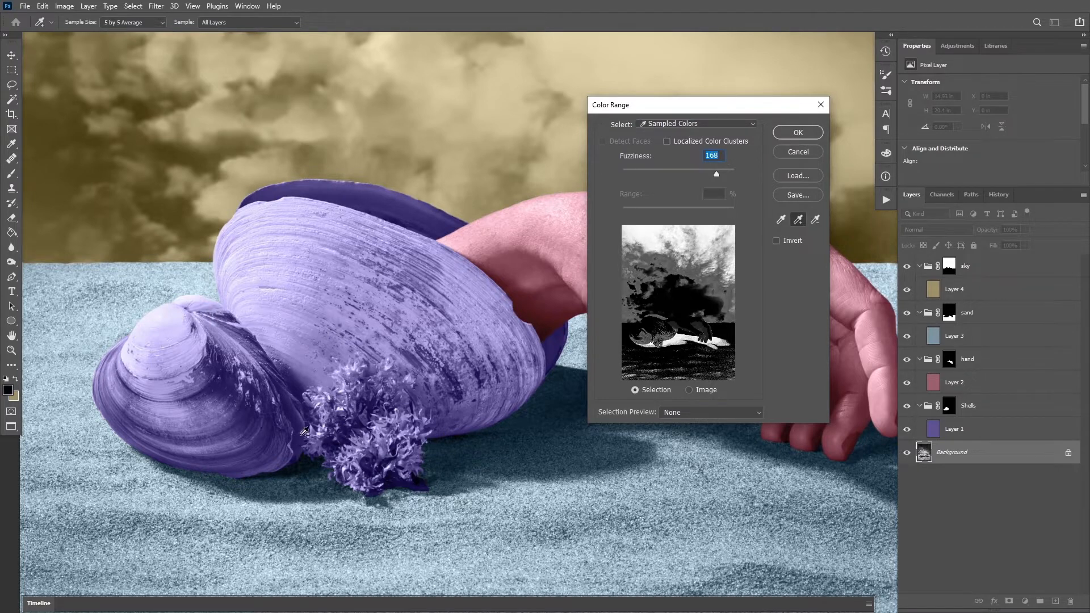
{"action": "left_click", "coordinate": [300, 391]}
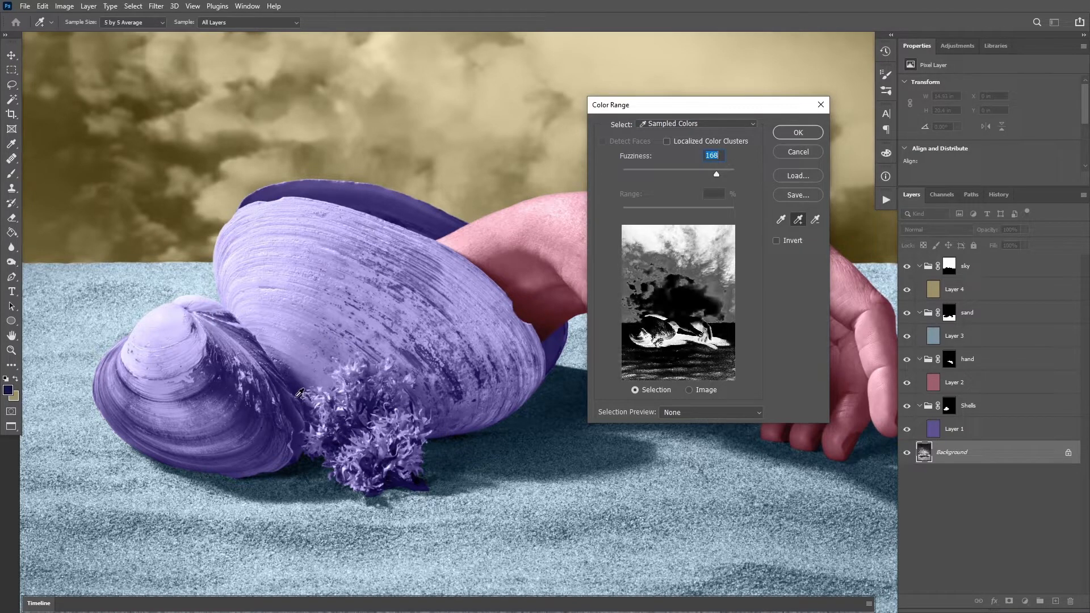
{"action": "left_click", "coordinate": [798, 132]}
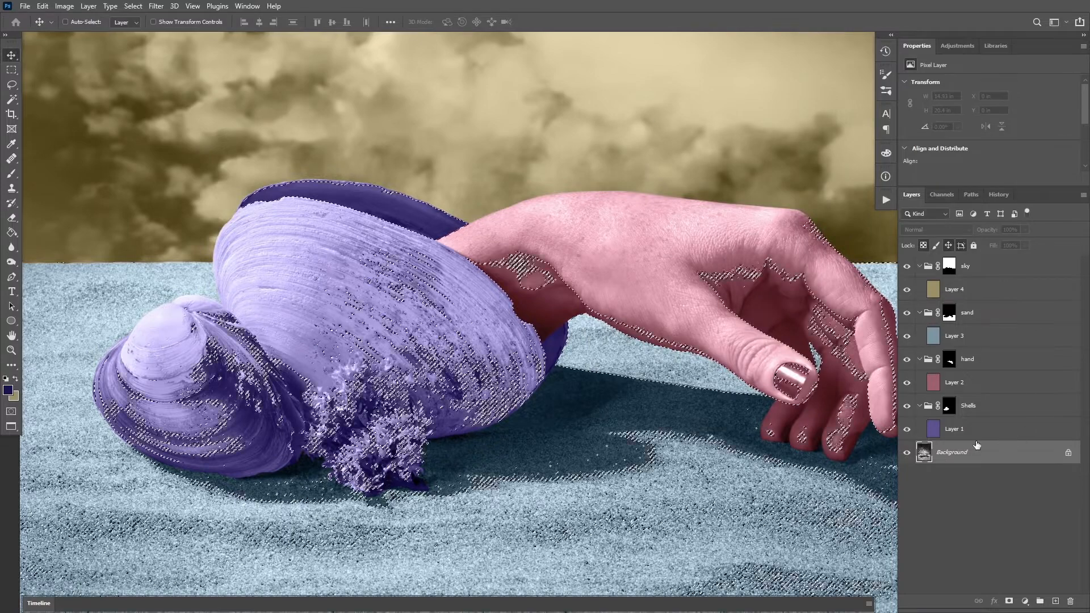
Add a Black & White adjustment above Layer 1 in the Shells group, masked by the current selection
{"action": "left_click", "coordinate": [999, 429]}
{"action": "left_click", "coordinate": [1025, 600]}
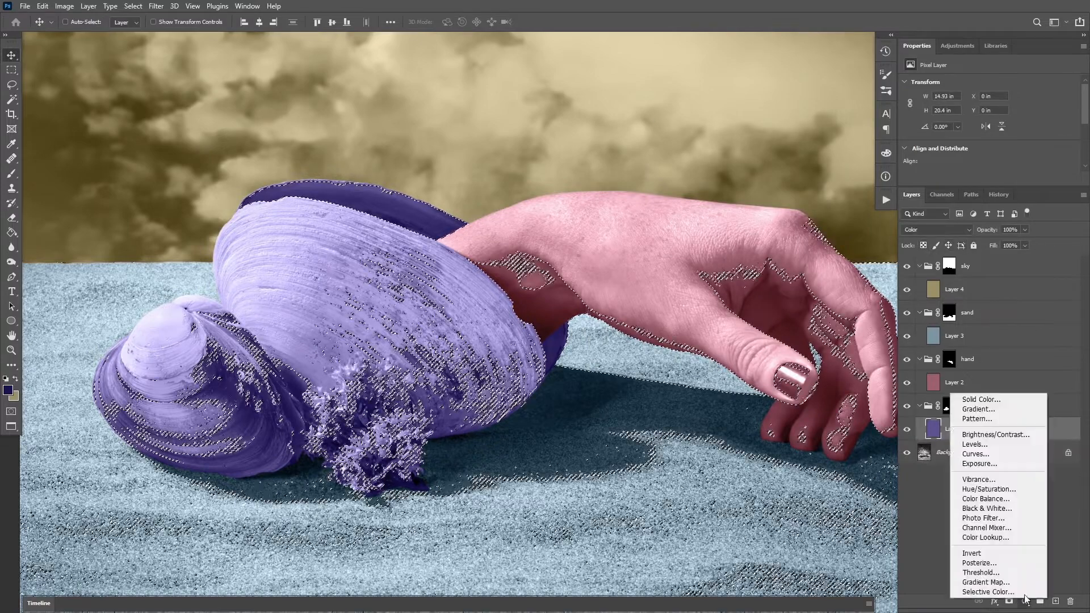
{"action": "left_click", "coordinate": [985, 509]}
{"action": "key", "text": "z"}
{"action": "left_click", "coordinate": [570, 455], "text": "alt"}
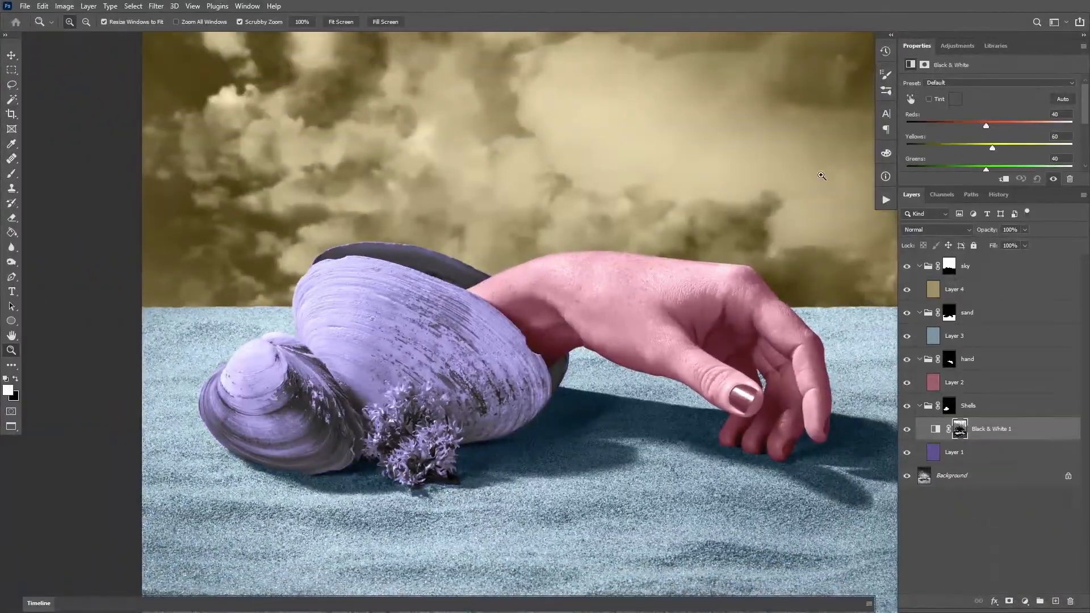
Lower the Black & White adjustment's opacity to 47% and compare the shells with and without it
{"action": "left_click", "coordinate": [1025, 230]}
{"action": "left_click", "coordinate": [935, 428]}
{"action": "left_click", "coordinate": [907, 429]}
{"action": "left_click", "coordinate": [908, 432]}
{"action": "left_click", "coordinate": [908, 430]}
{"action": "left_click", "coordinate": [908, 430]}
{"action": "left_click", "coordinate": [907, 430]}
{"action": "left_click", "coordinate": [907, 430]}
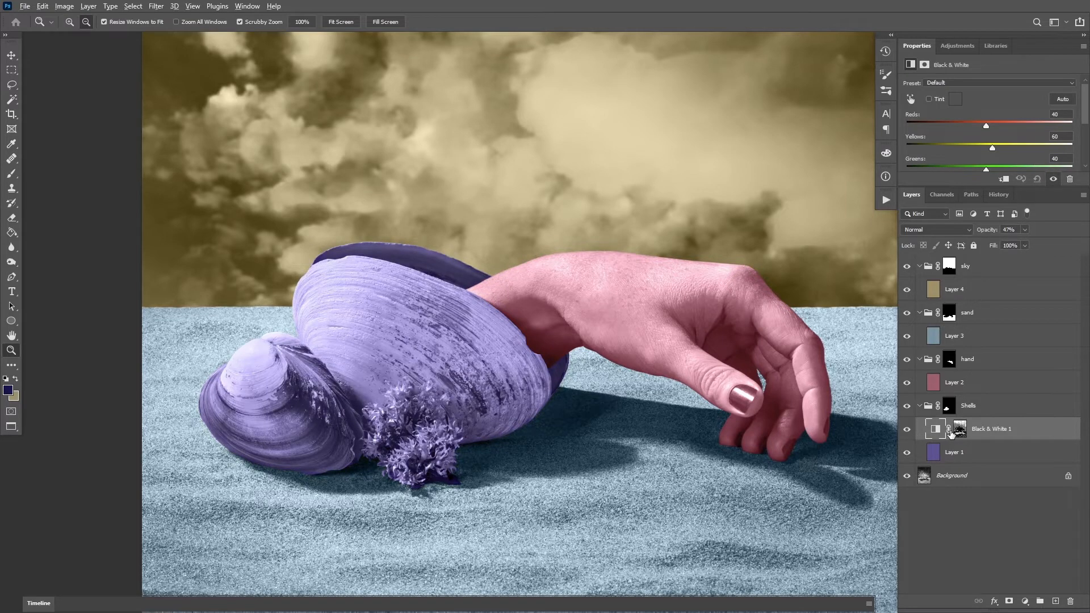
Fill the Black & White 1 mask with black and select the seaweed's dark tones on the Background with Color Range
{"action": "left_click", "coordinate": [955, 432], "text": "alt"}
{"action": "left_click", "coordinate": [959, 427], "text": "alt"}
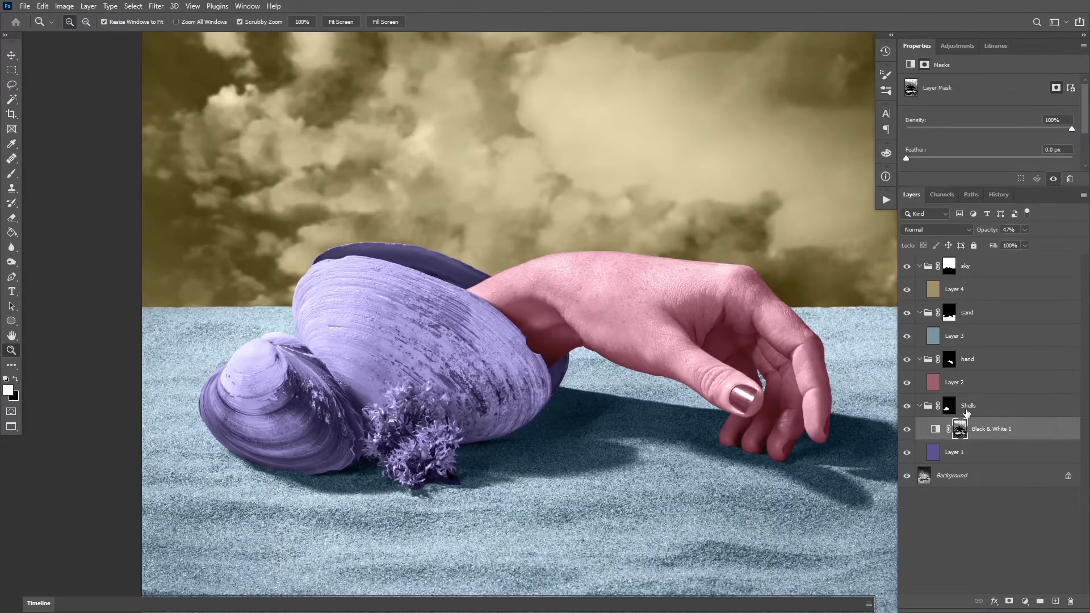
{"action": "left_click", "coordinate": [960, 475]}
{"action": "left_click", "coordinate": [368, 222]}
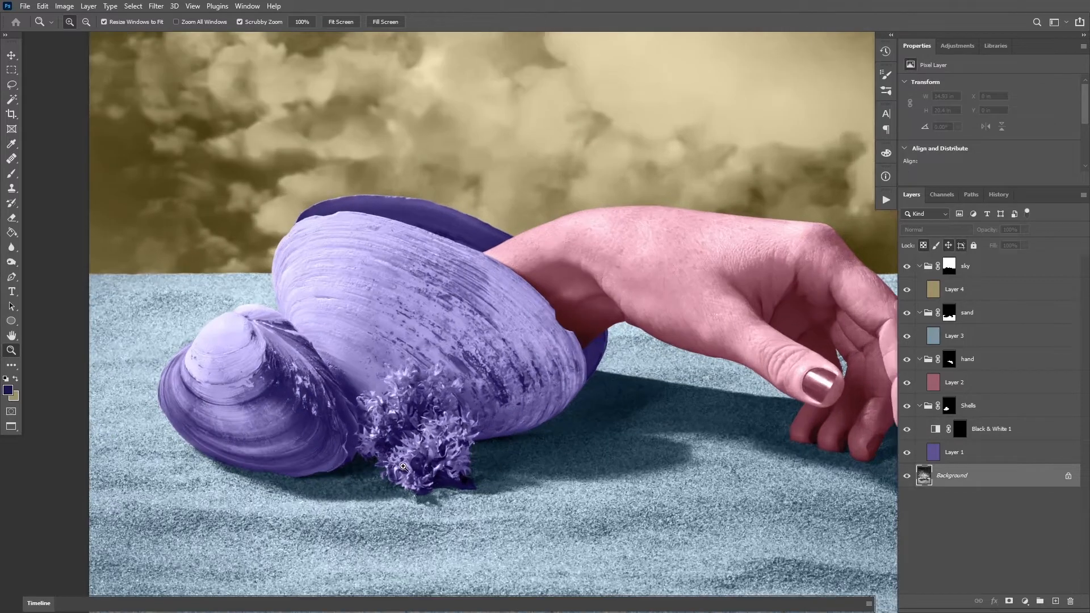
{"action": "left_click", "coordinate": [133, 6]}
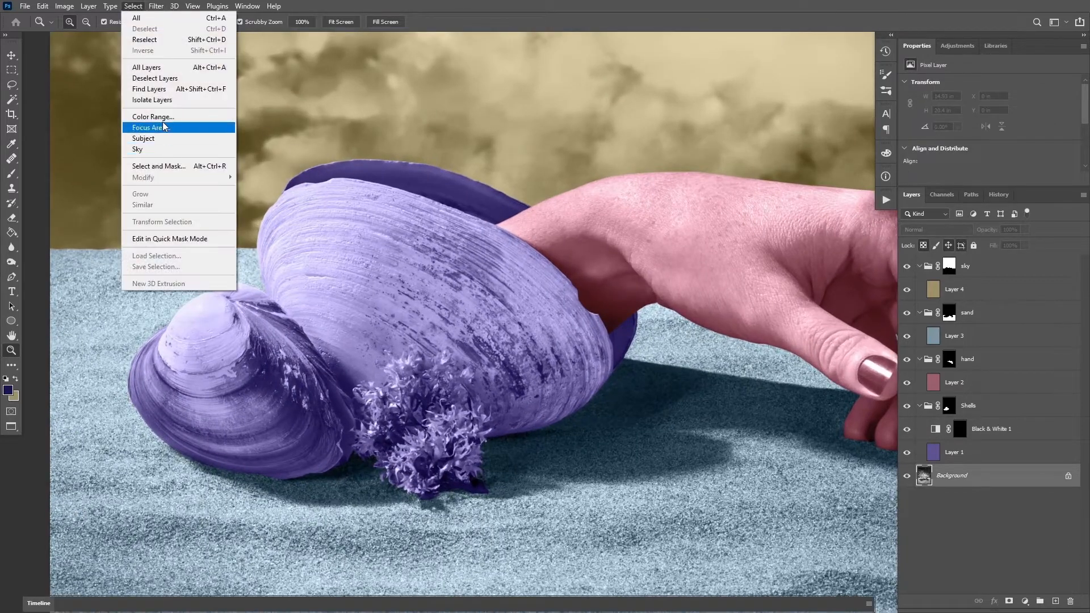
{"action": "left_click", "coordinate": [142, 128]}
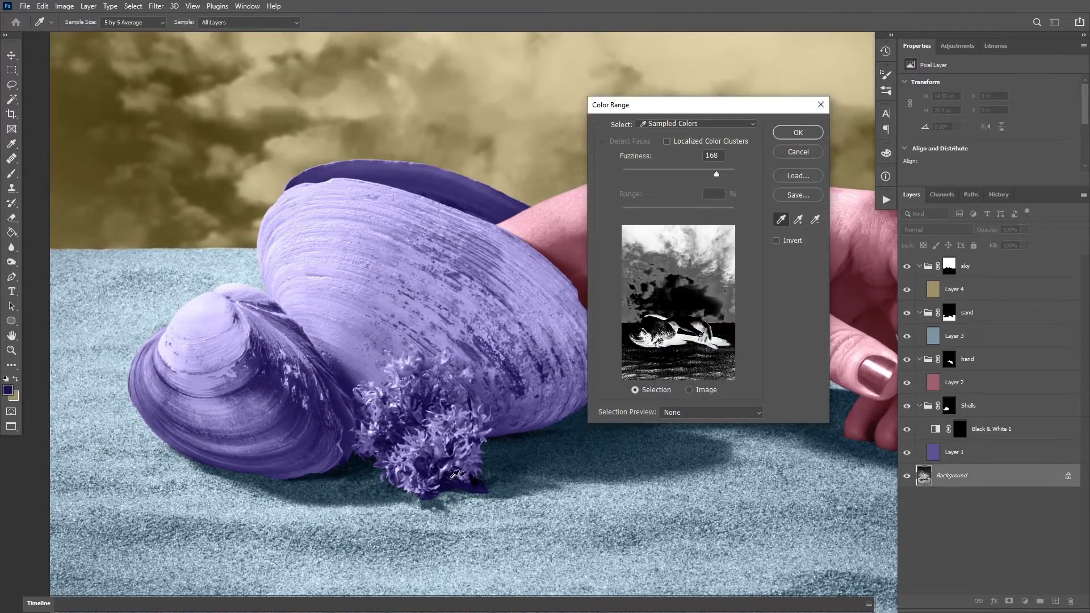
{"action": "left_click", "coordinate": [453, 474]}
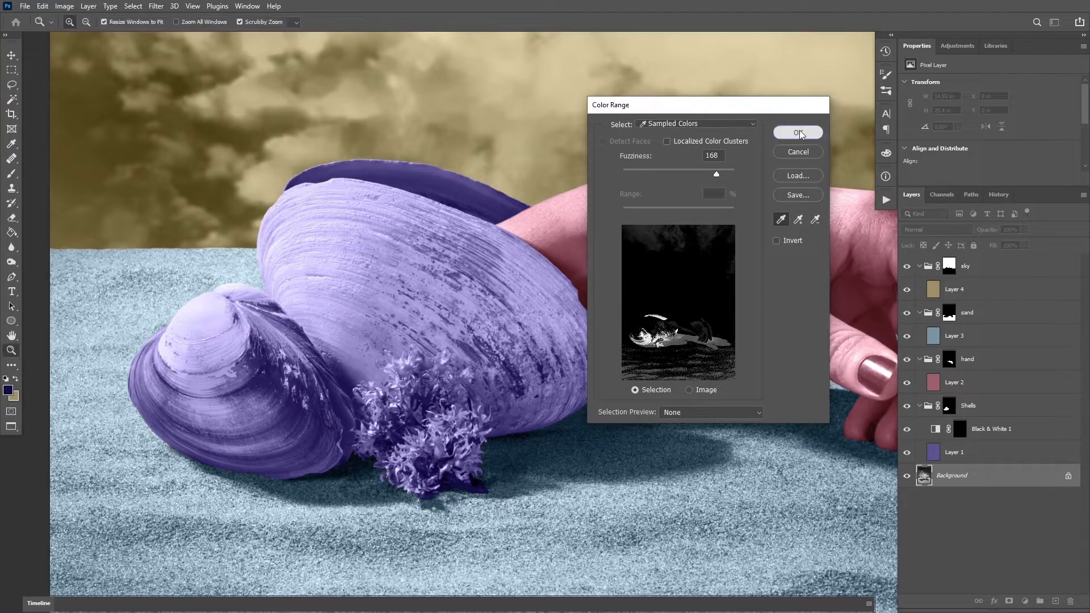
{"action": "left_click", "coordinate": [797, 133]}
Fill the selected dark tones with white on the Black & White 1 mask and deselect
{"action": "left_click", "coordinate": [959, 429]}
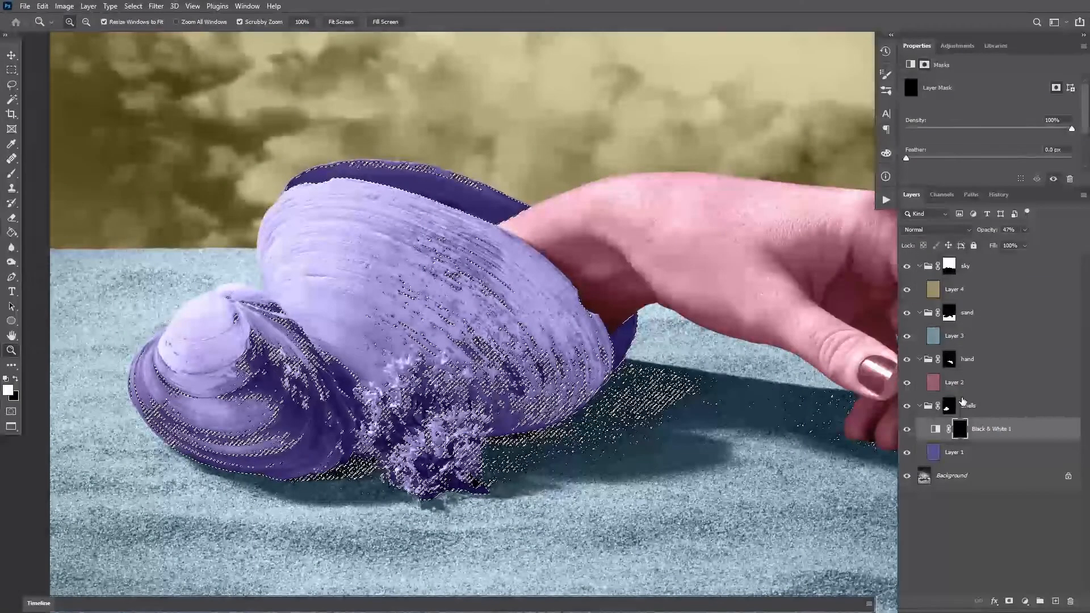
{"action": "key", "text": "alt+BackSpace"}
{"action": "key", "text": "ctrl+d"}
{"action": "scroll", "coordinate": [629, 352], "scroll_direction": "down", "scroll_amount": 4}
{"action": "left_click_drag", "start_coordinate": [617, 345], "coordinate": [530, 344]}
{"action": "key", "text": "v"}
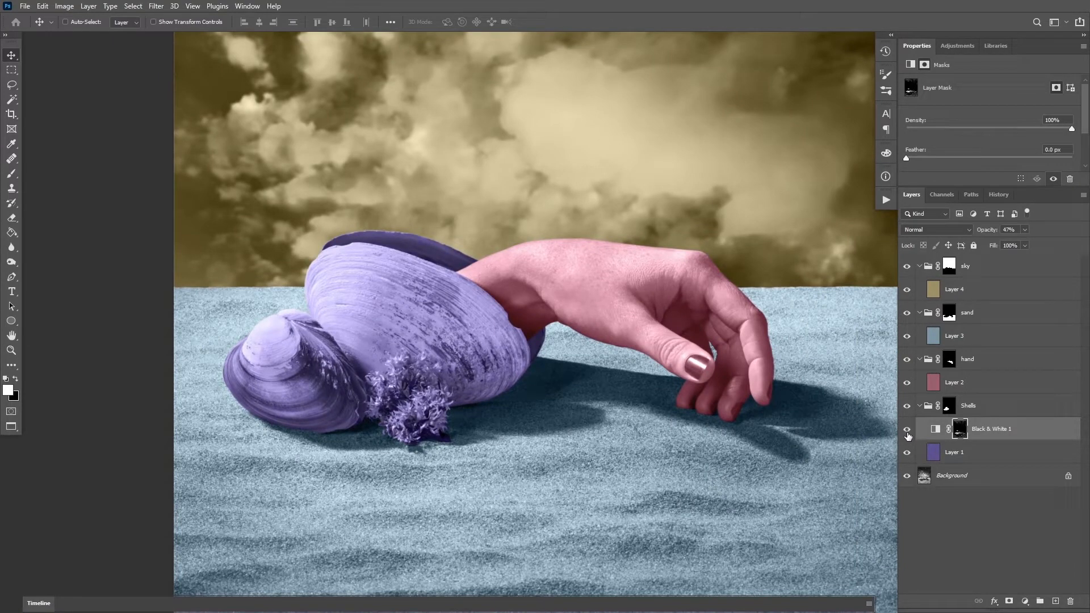
{"action": "key", "text": "z"}
{"action": "left_click_drag", "start_coordinate": [348, 391], "coordinate": [368, 396]}
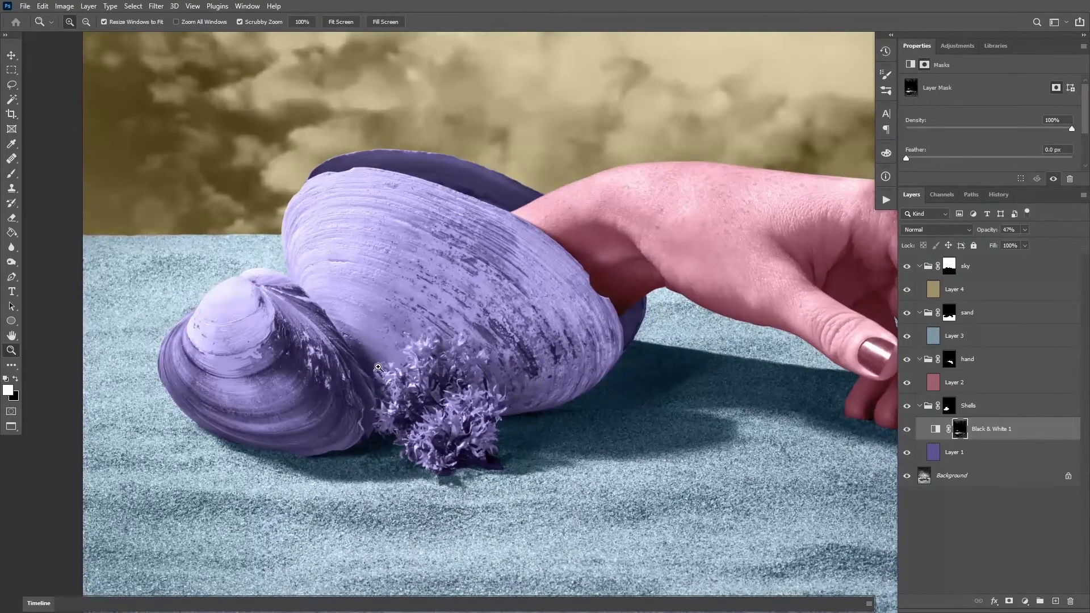
Duplicate the Black & White adjustment into the hand group above Layer 2 and fill its mask with black
{"action": "left_click_drag", "start_coordinate": [542, 426], "coordinate": [353, 415]}
{"action": "left_click", "coordinate": [946, 383]}
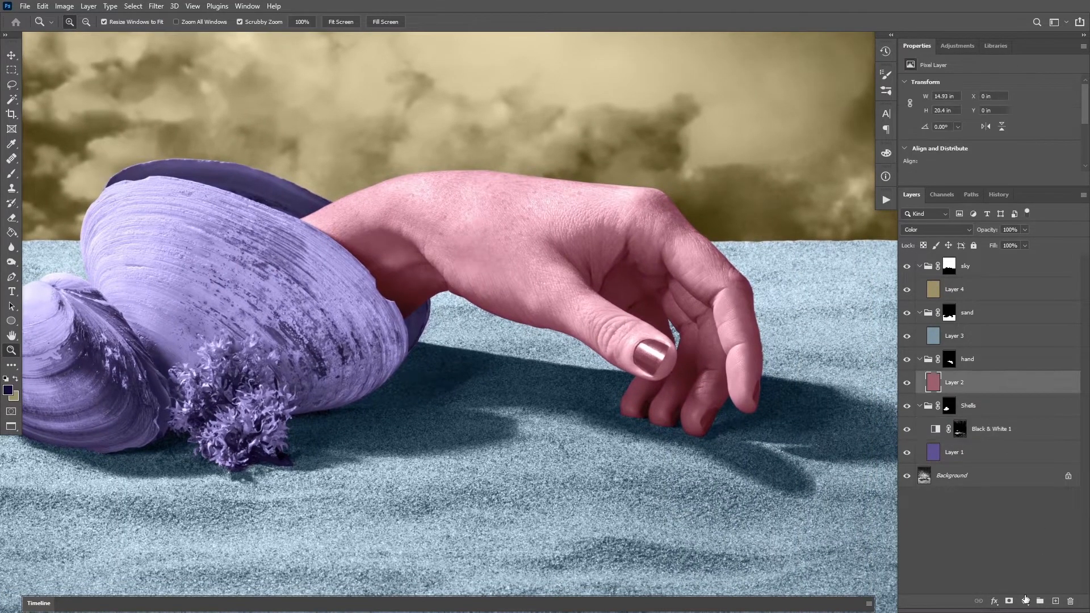
{"action": "left_click", "coordinate": [938, 429]}
{"action": "key", "text": "ctrl+j"}
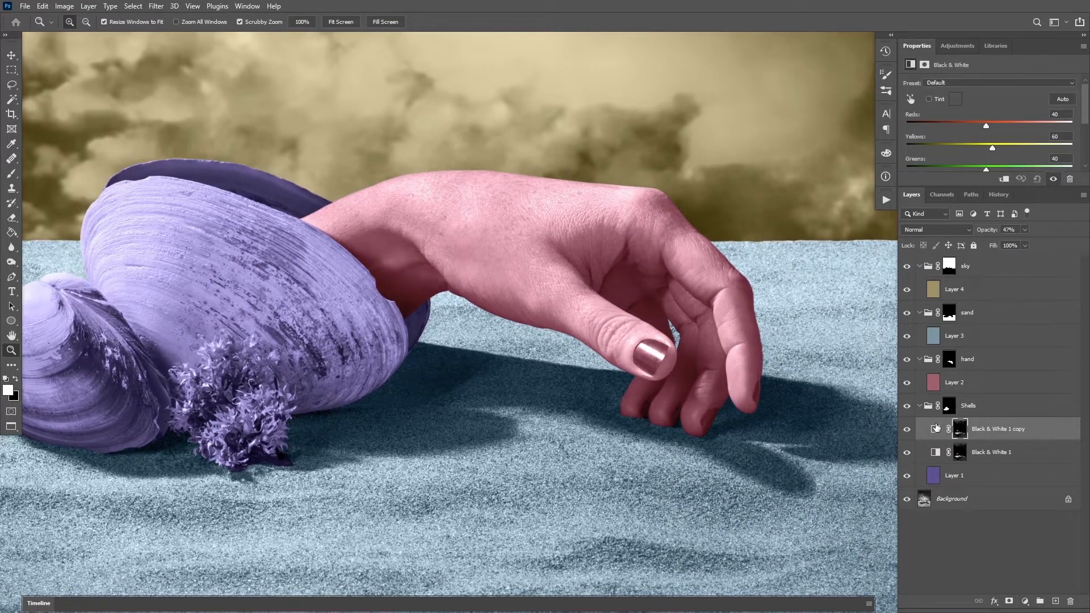
{"action": "left_click_drag", "start_coordinate": [958, 346], "coordinate": [954, 355]}
{"action": "key", "text": "ctrl+BackSpace"}
Select the dark tones under the wrist on the Background layer with Color Range at fuzziness 168
{"action": "left_click", "coordinate": [970, 504]}
{"action": "left_click", "coordinate": [133, 5]}
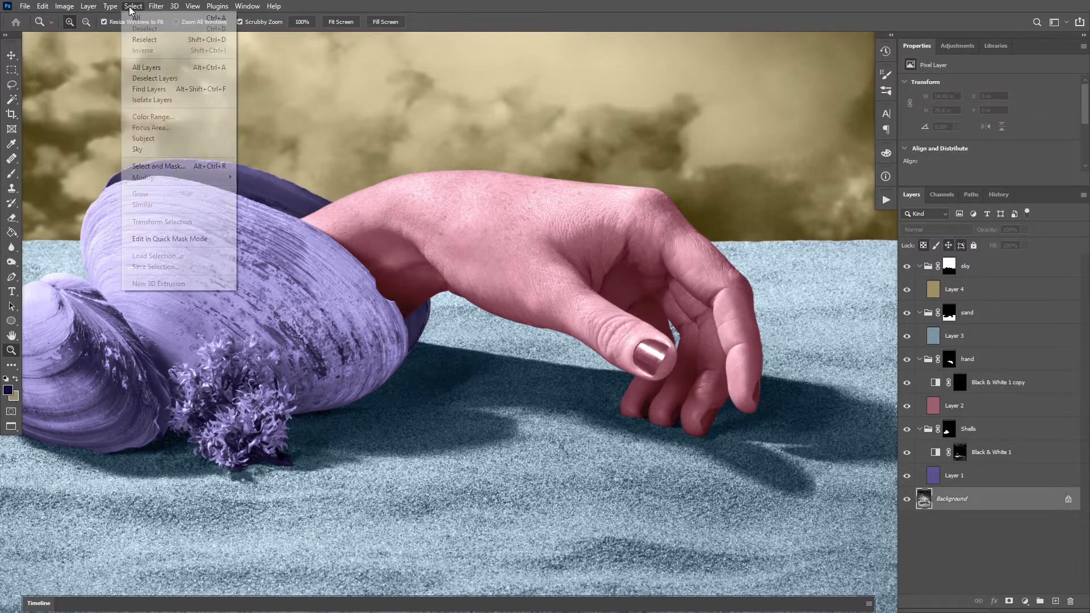
{"action": "left_click", "coordinate": [149, 117]}
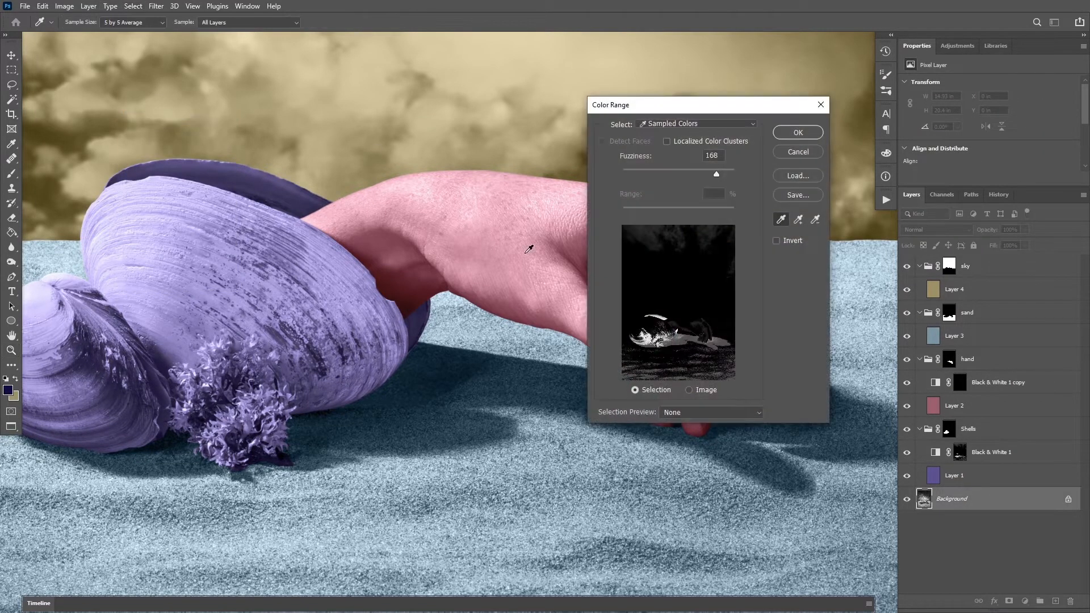
{"action": "left_click", "coordinate": [390, 292]}
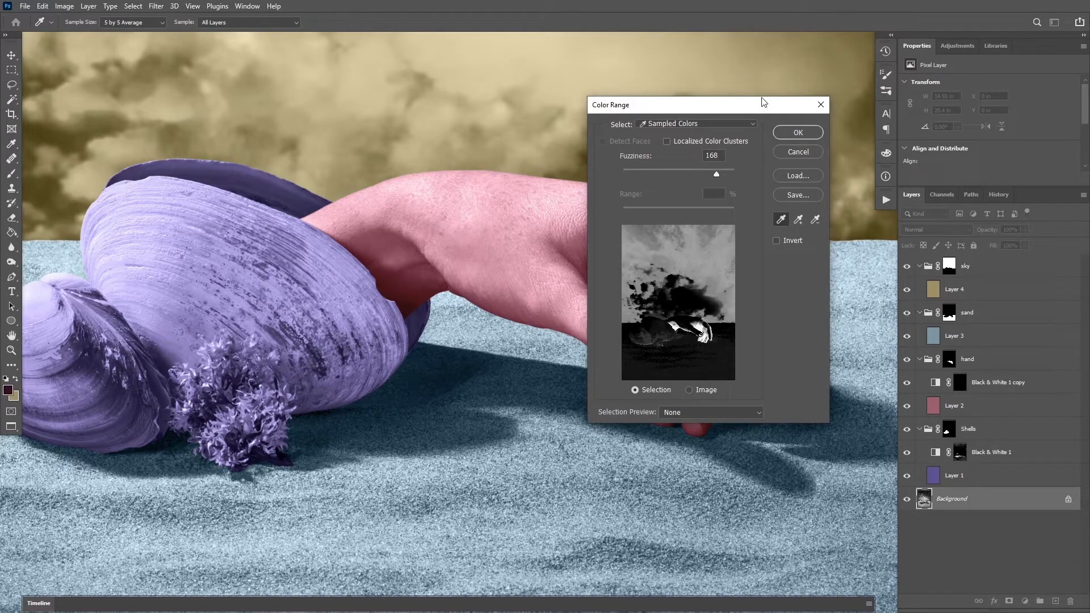
{"action": "left_click", "coordinate": [798, 132]}
Fill the selected tones with white on the hand group's Black & White mask, deselect, and compare the hand with and without it
{"action": "left_click", "coordinate": [960, 379]}
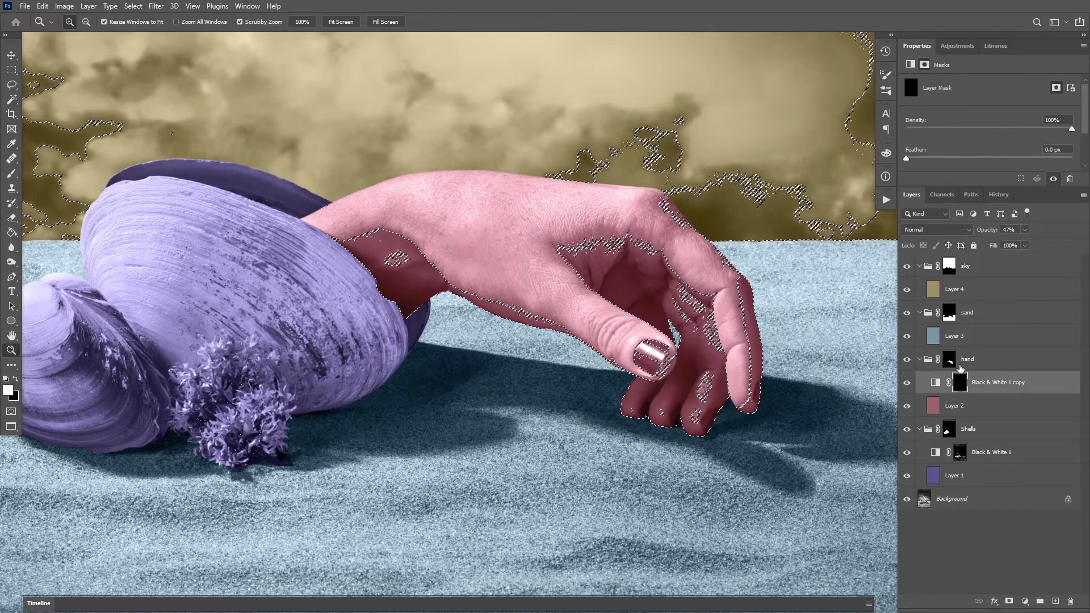
{"action": "key", "text": "alt+BackSpace"}
{"action": "key", "text": "ctrl+d"}
{"action": "key", "text": "v"}
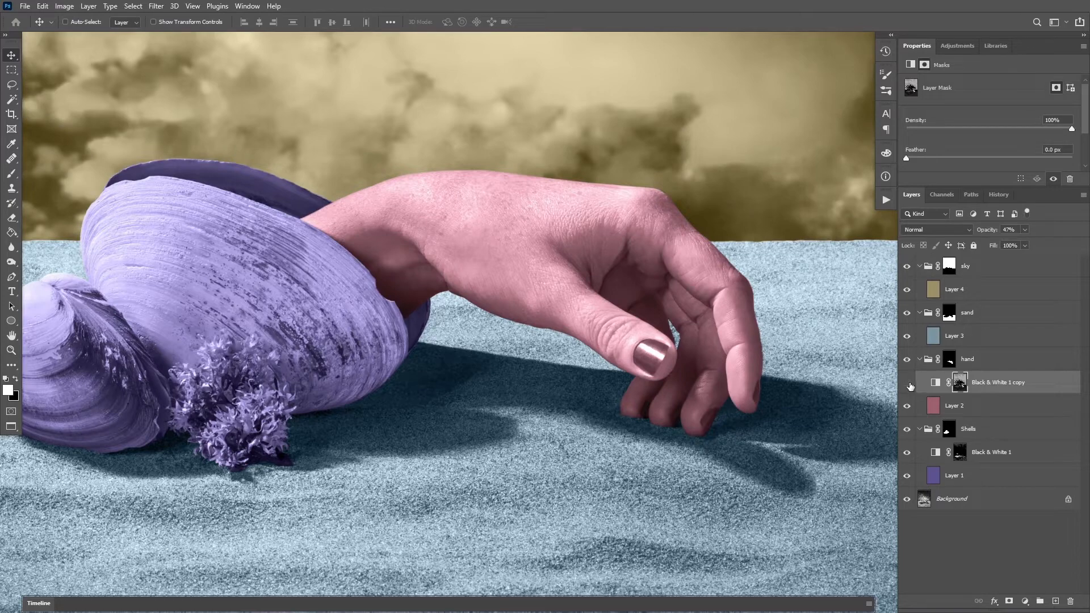
{"action": "left_click", "coordinate": [909, 384]}
{"action": "left_click", "coordinate": [909, 384]}
{"action": "left_click", "coordinate": [909, 384]}
Duplicate the Black & White adjustment into the sand group above Layer 3, with its mask filled black
{"action": "key", "text": "z"}
{"action": "left_click_drag", "start_coordinate": [784, 318], "coordinate": [744, 318]}
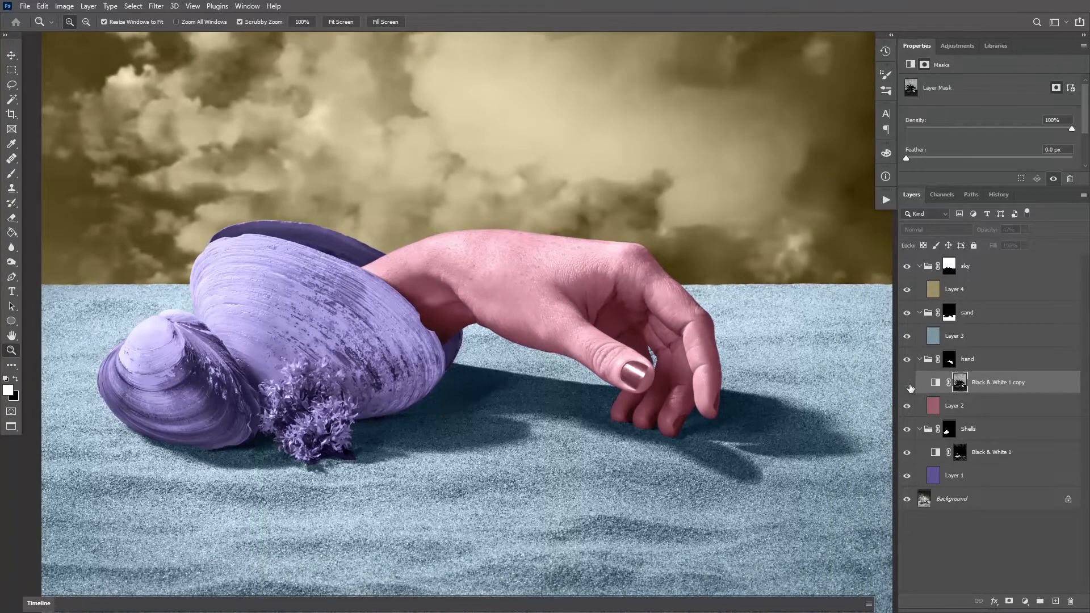
{"action": "left_click_drag", "start_coordinate": [665, 316], "coordinate": [719, 301]}
{"action": "left_click_drag", "start_coordinate": [758, 268], "coordinate": [667, 300]}
{"action": "left_click", "coordinate": [959, 342]}
{"action": "left_click_drag", "start_coordinate": [958, 382], "coordinate": [960, 336]}
Select the dark shadow tones beside the shells on the Background layer with Color Range at fuzziness 168
{"action": "left_click", "coordinate": [984, 557]}
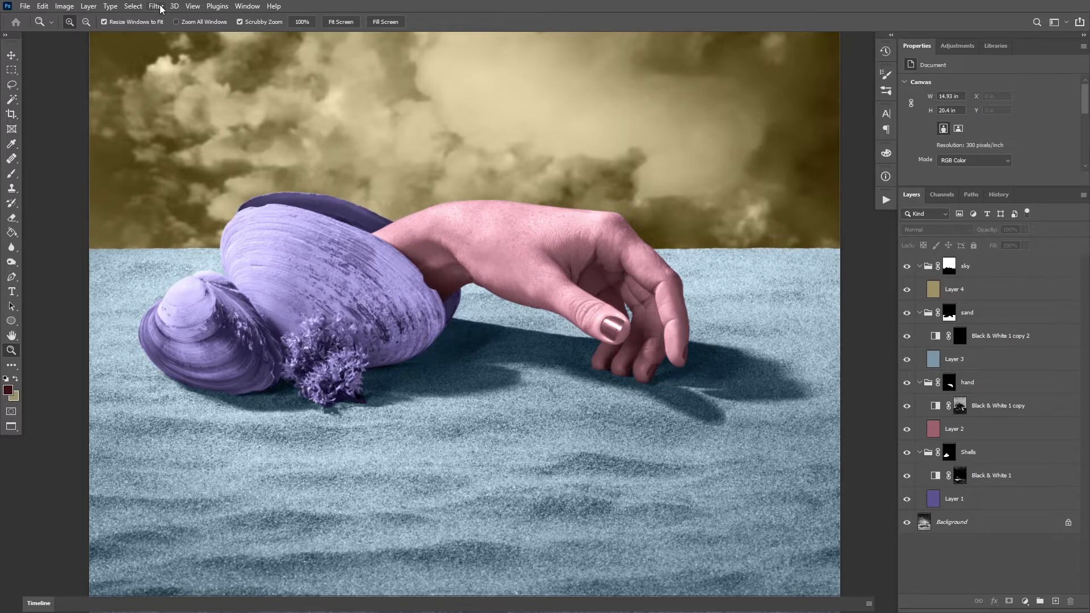
{"action": "left_click", "coordinate": [134, 6]}
{"action": "left_click", "coordinate": [135, 8]}
{"action": "left_click", "coordinate": [932, 527]}
{"action": "left_click", "coordinate": [134, 6]}
{"action": "left_click", "coordinate": [163, 116]}
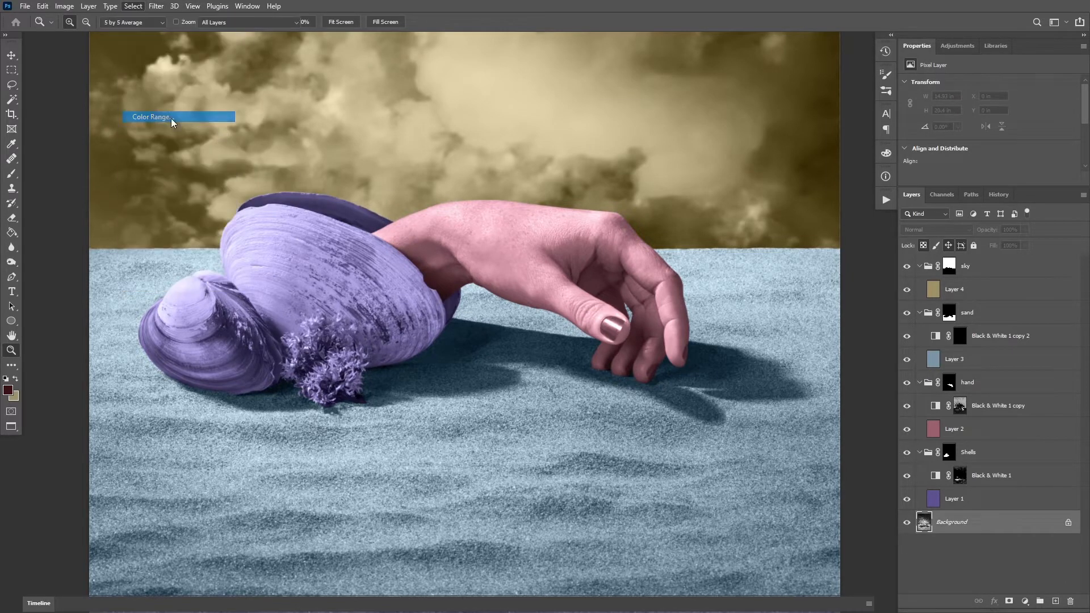
{"action": "left_click", "coordinate": [389, 365]}
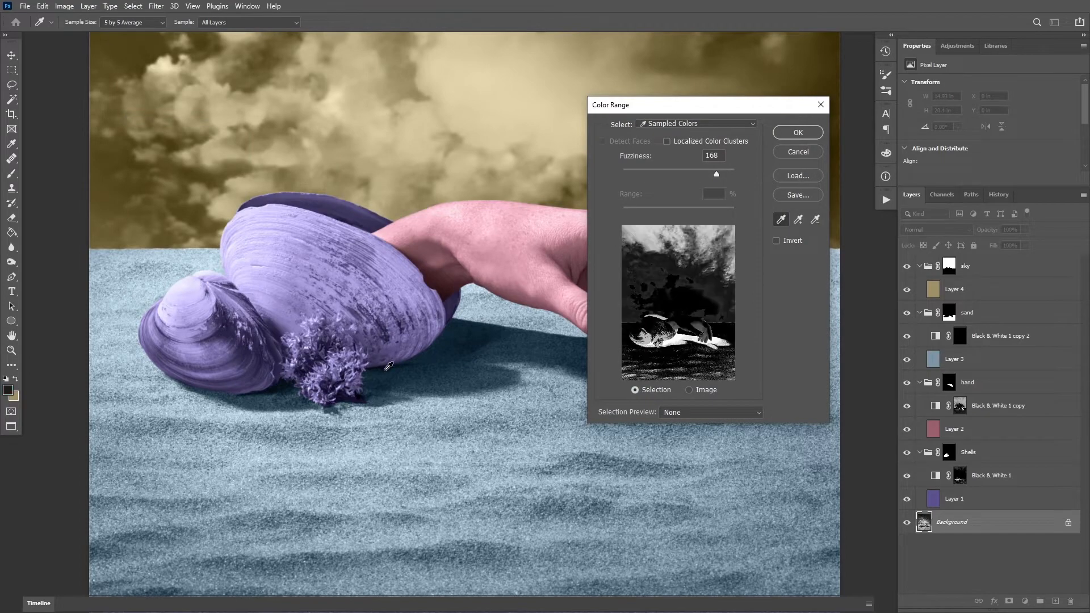
{"action": "left_click", "coordinate": [799, 133]}
Fill the selected tones with white on the sand group's Black & White mask and deselect
{"action": "left_click", "coordinate": [960, 337]}
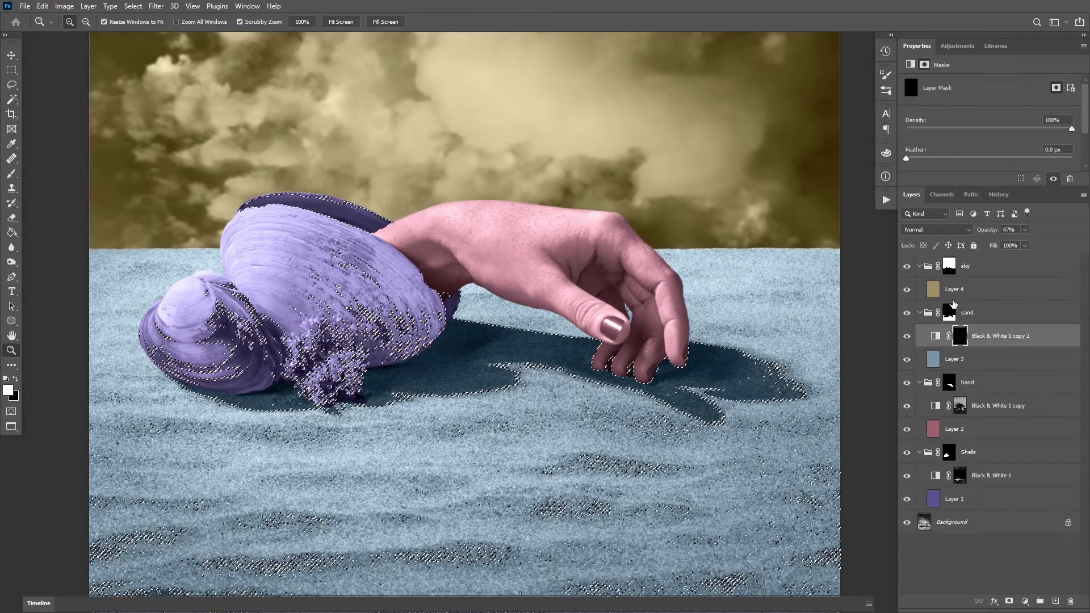
{"action": "key", "text": "alt+BackSpace"}
{"action": "key", "text": "ctrl+d"}
{"action": "left_click_drag", "start_coordinate": [745, 321], "coordinate": [715, 312]}
{"action": "left_click_drag", "start_coordinate": [762, 296], "coordinate": [718, 300]}
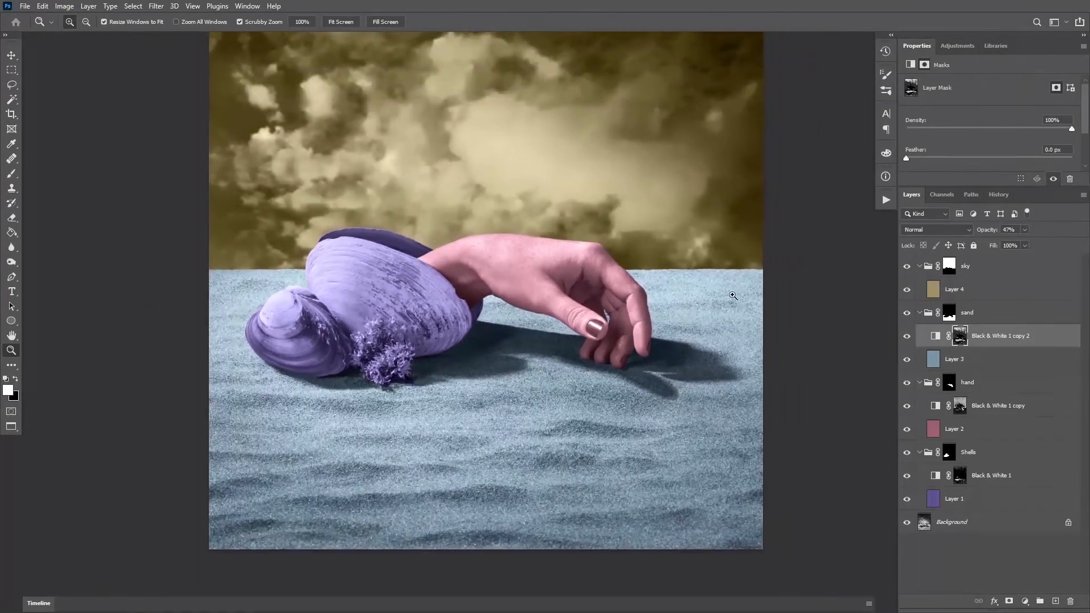
Compare the sand shadows with and without the sand group's Black & White adjustment
{"action": "key", "text": "v"}
{"action": "left_click", "coordinate": [947, 316]}
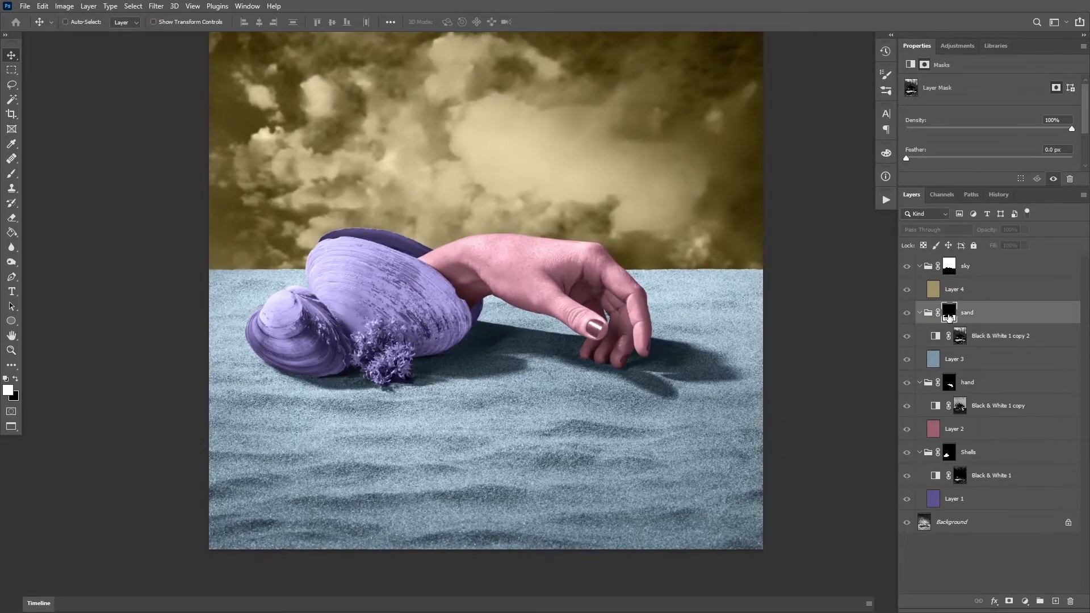
{"action": "left_click", "coordinate": [950, 319], "text": "alt"}
{"action": "left_click", "coordinate": [931, 319]}
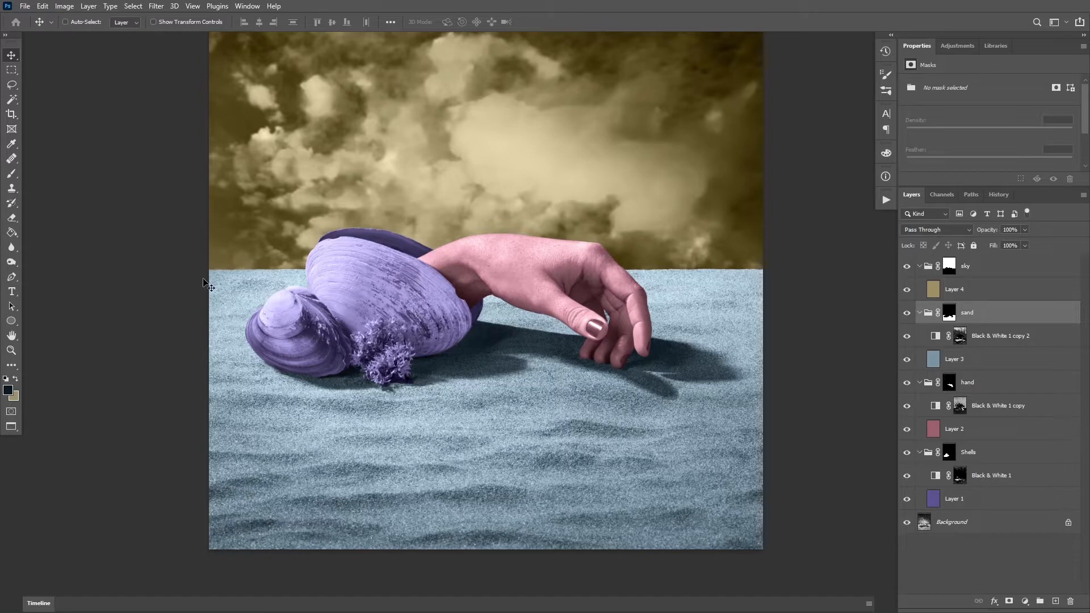
{"action": "left_click", "coordinate": [906, 335]}
{"action": "left_click_drag", "start_coordinate": [737, 378], "coordinate": [717, 397]}
{"action": "key", "text": "z"}
{"action": "left_click_drag", "start_coordinate": [715, 395], "coordinate": [663, 377]}
{"action": "left_click_drag", "start_coordinate": [663, 377], "coordinate": [611, 398]}
{"action": "left_click_drag", "start_coordinate": [546, 421], "coordinate": [538, 433]}
{"action": "key", "text": "v"}
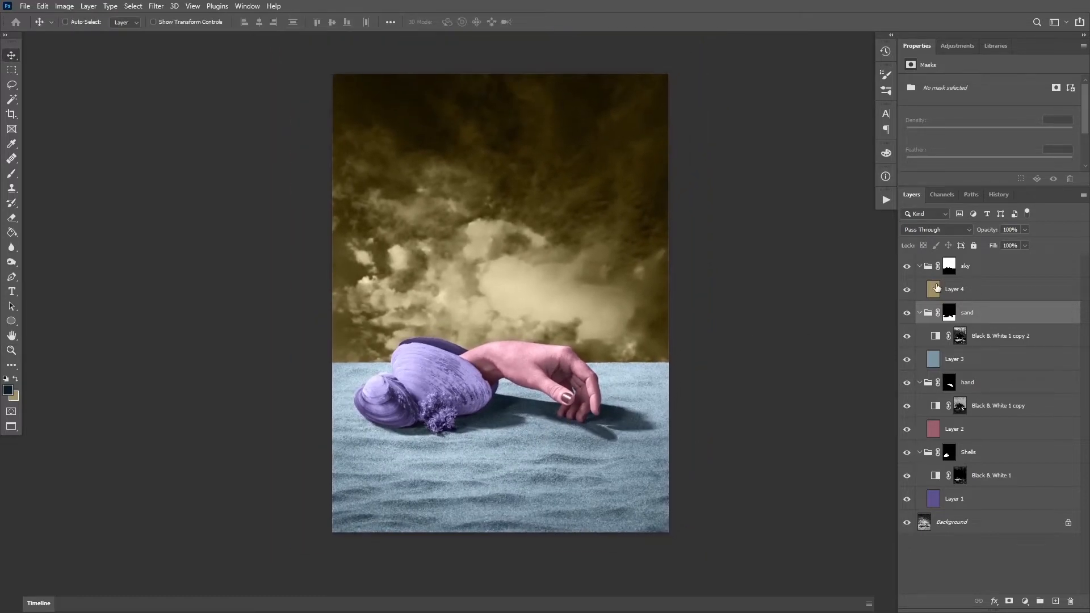
Duplicate the sand's Black & White adjustment into the sky group above Layer 4 and fill its mask with black
{"action": "left_click", "coordinate": [938, 339]}
{"action": "left_click_drag", "start_coordinate": [938, 339], "coordinate": [943, 277]}
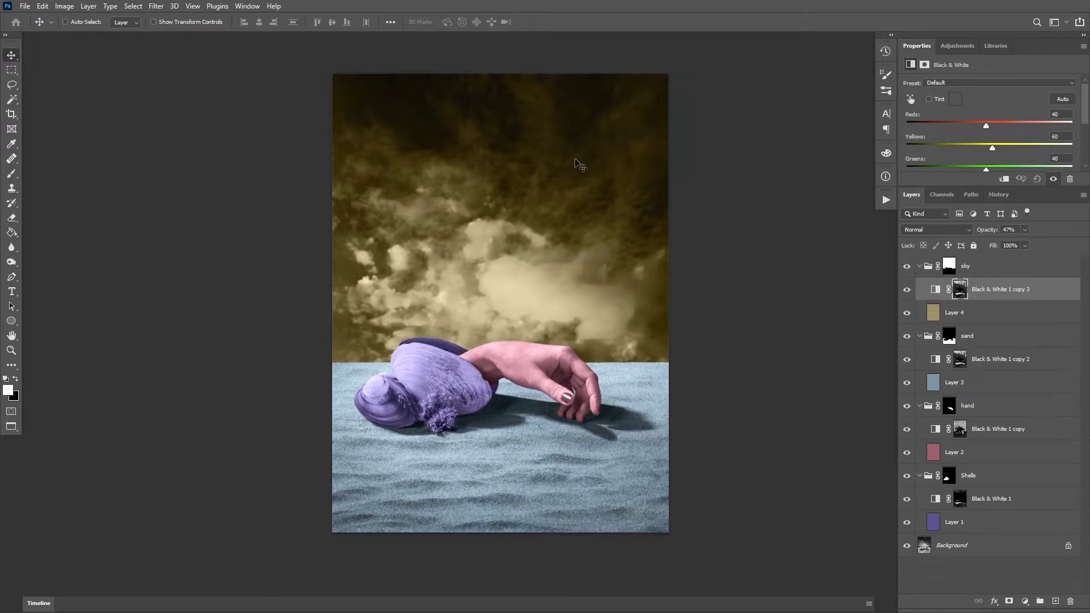
{"action": "key", "text": "ctrl+BackSpace"}
Select the dark tones of the upper sky on the Background layer with Color Range at fuzziness 168
{"action": "left_click", "coordinate": [991, 548]}
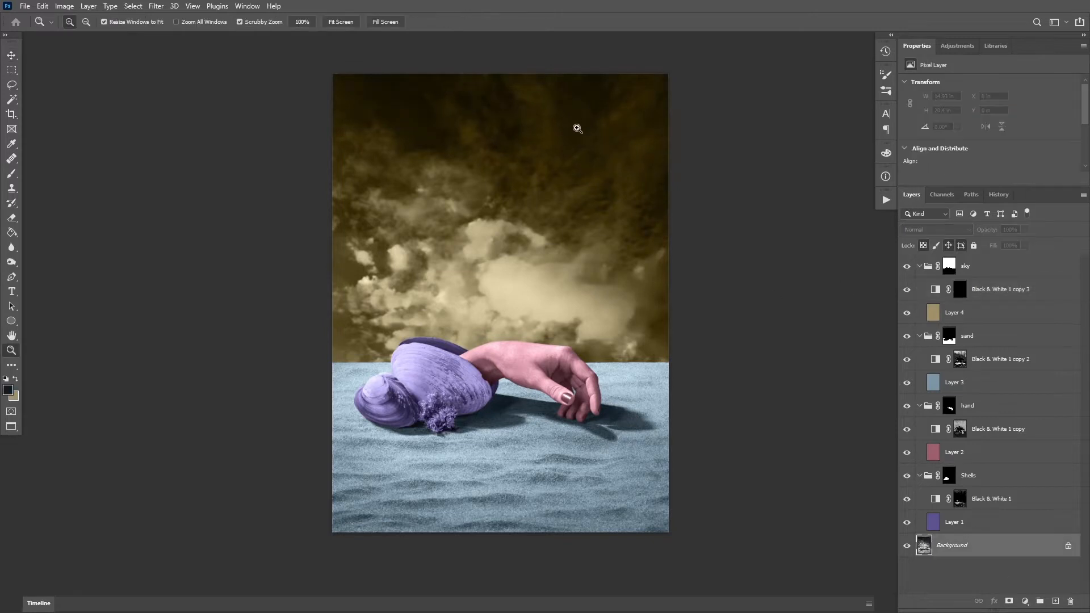
{"action": "left_click", "coordinate": [568, 120], "text": "ctrl"}
{"action": "left_click", "coordinate": [134, 6]}
{"action": "left_click", "coordinate": [153, 117]}
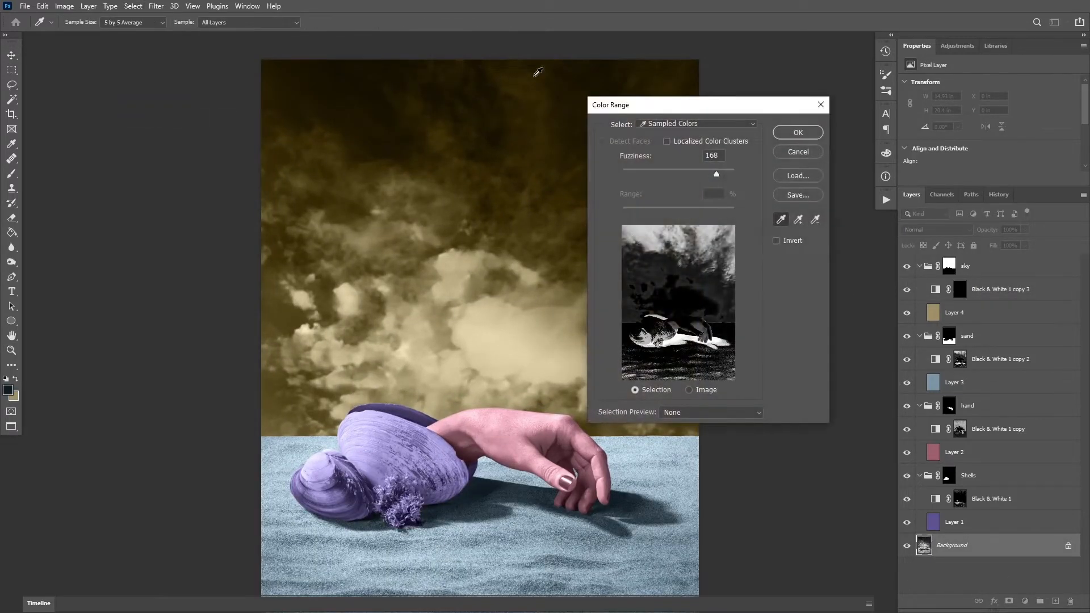
{"action": "left_click", "coordinate": [602, 64]}
{"action": "key", "text": "Return"}
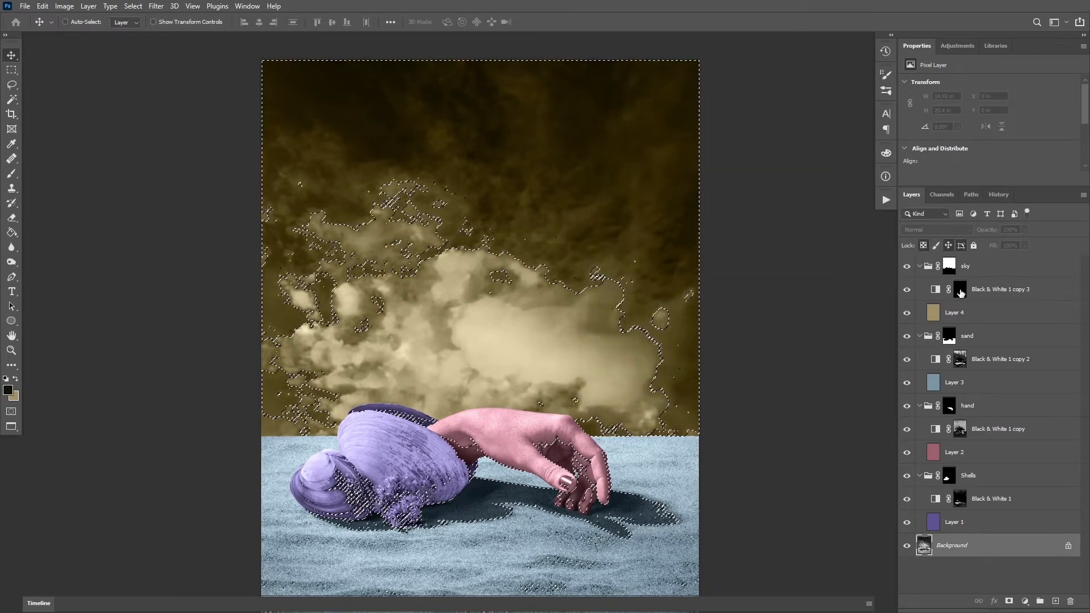
Fill the selected tones with white on the sky group's Black & White mask and deselect
{"action": "left_click", "coordinate": [960, 287]}
{"action": "left_click_drag", "start_coordinate": [795, 257], "coordinate": [754, 277]}
{"action": "key", "text": "alt+BackSpace"}
{"action": "key", "text": "ctrl+d"}
Compare the sky with and without its Black & White adjustment and inspect the shells and hand up close
{"action": "left_click", "coordinate": [908, 290]}
{"action": "left_click", "coordinate": [907, 290]}
{"action": "left_click", "coordinate": [908, 289]}
{"action": "left_click", "coordinate": [907, 289]}
{"action": "left_click_drag", "start_coordinate": [770, 408], "coordinate": [770, 370]}
{"action": "left_click_drag", "start_coordinate": [556, 463], "coordinate": [598, 451]}
{"action": "left_click_drag", "start_coordinate": [598, 450], "coordinate": [589, 465]}
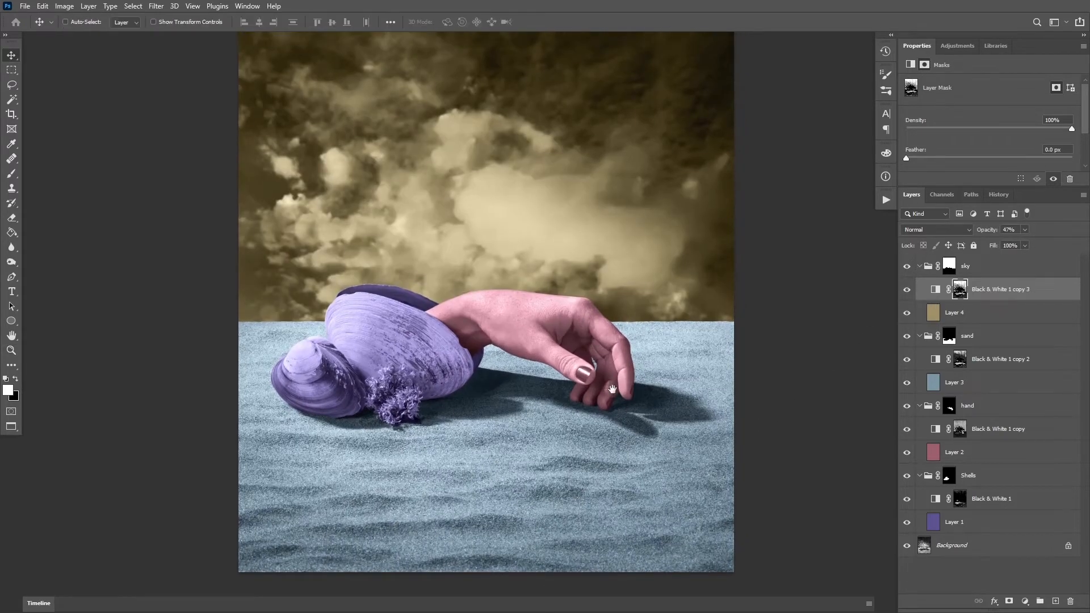
{"action": "left_click_drag", "start_coordinate": [612, 390], "coordinate": [642, 377]}
{"action": "mouse_move", "coordinate": [364, 375]}
{"action": "left_mouse_down"}
{"action": "mouse_move", "coordinate": [375, 366]}
{"action": "mouse_move", "coordinate": [360, 369]}
{"action": "left_mouse_up"}
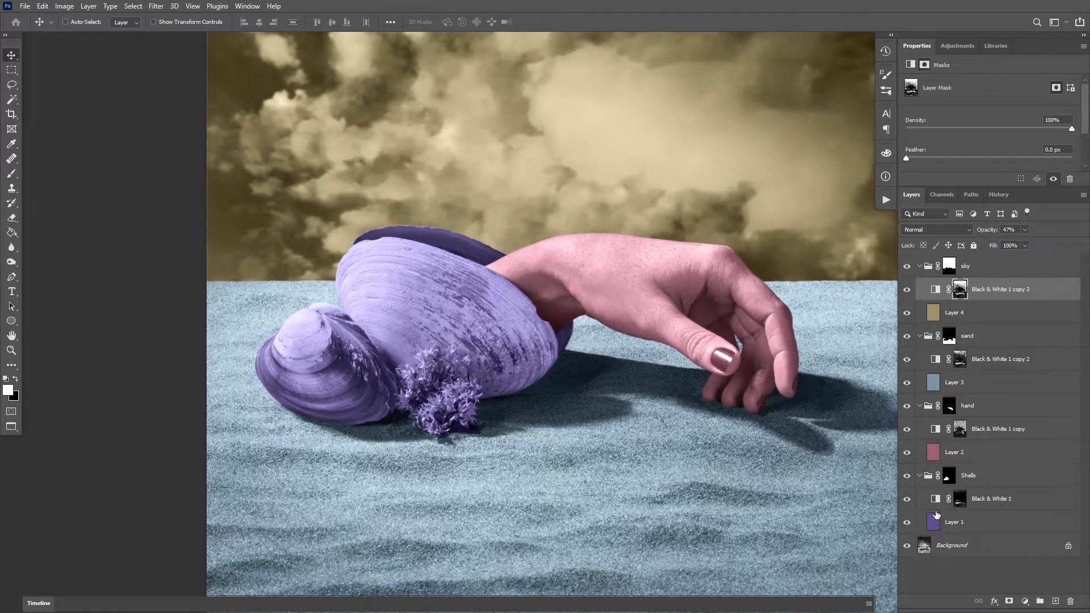
Select Layer 1 in the Shells group and compare the shell colors with the finished reference image
{"action": "left_click", "coordinate": [937, 526]}
{"action": "left_click_drag", "start_coordinate": [570, 376], "coordinate": [548, 380]}
{"action": "left_click_drag", "start_coordinate": [516, 336], "coordinate": [499, 333]}
{"action": "left_click_drag", "start_coordinate": [289, 359], "coordinate": [332, 332]}
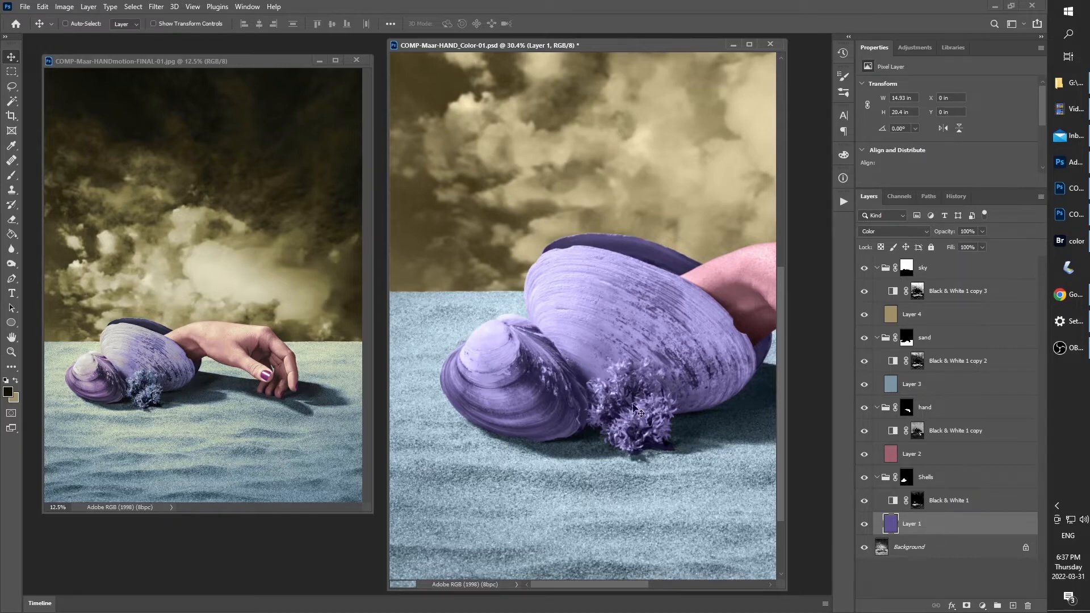
{"action": "key", "text": "f"}
{"action": "key", "text": "z"}
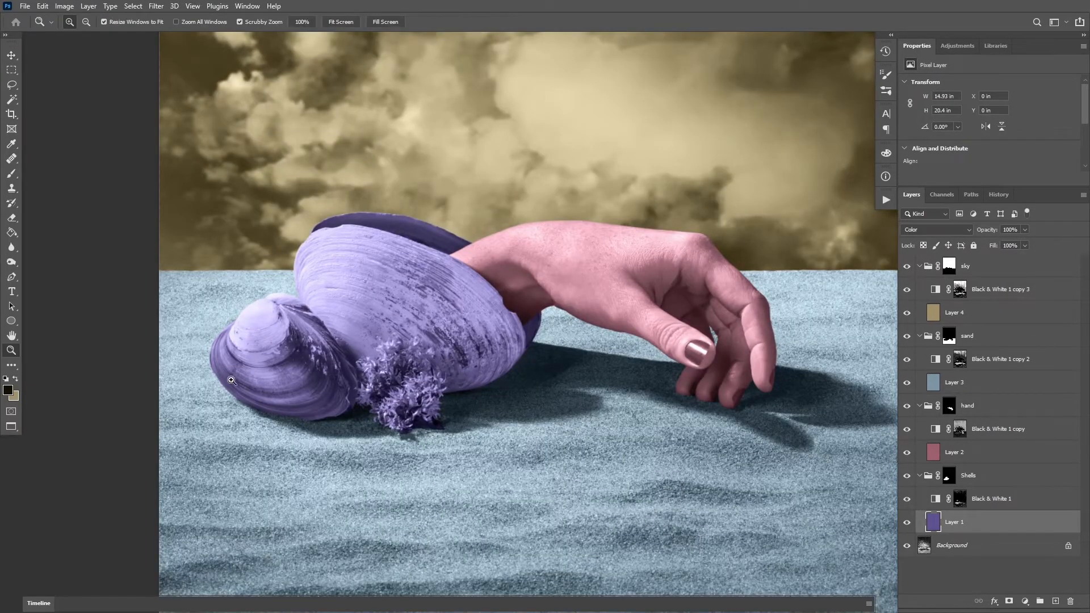
{"action": "left_click", "coordinate": [326, 348]}
{"action": "left_click", "coordinate": [1028, 601]}
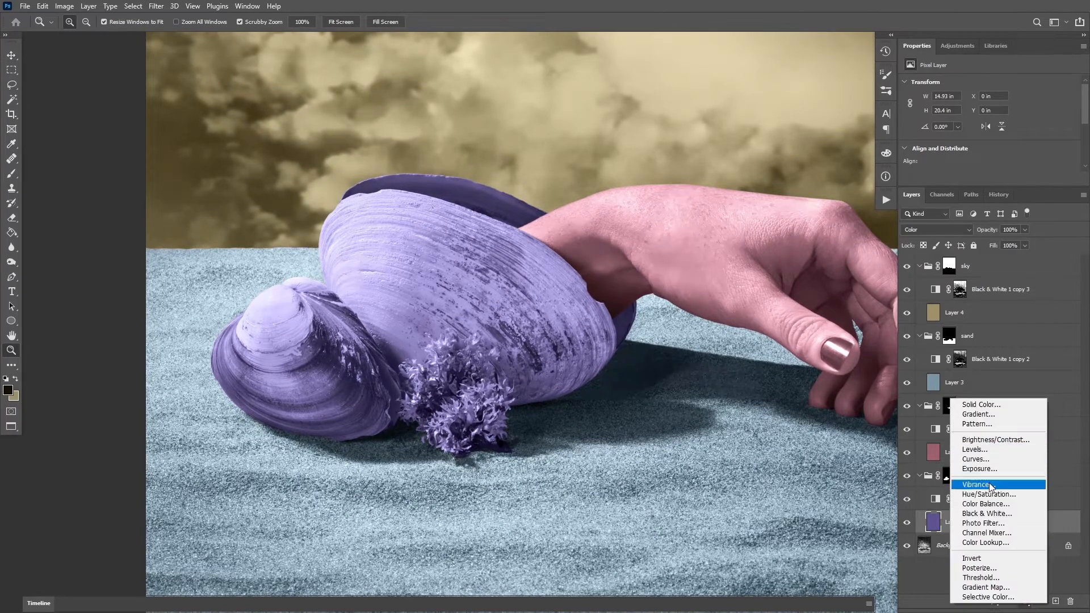
{"action": "left_click", "coordinate": [1016, 504]}
{"action": "left_click", "coordinate": [966, 127]}
{"action": "left_click_drag", "start_coordinate": [978, 521], "coordinate": [1071, 601]}
Add a Hue/Saturation adjustment above Layer 1 with hue +13 and invert its mask to black
{"action": "left_click", "coordinate": [1026, 601]}
{"action": "left_click", "coordinate": [1004, 490]}
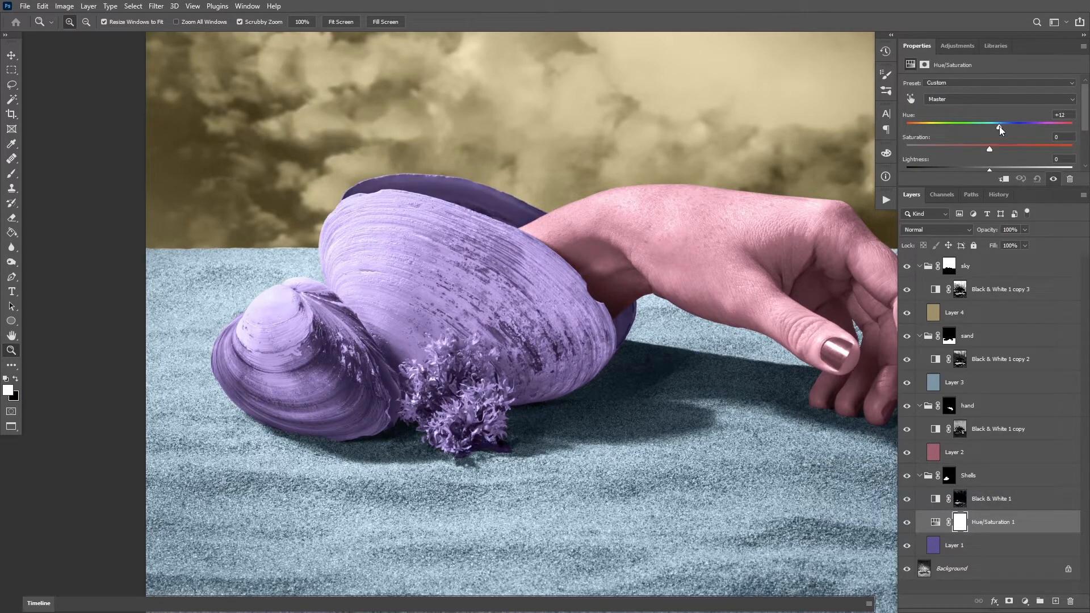
{"action": "left_click_drag", "start_coordinate": [333, 381], "coordinate": [444, 369]}
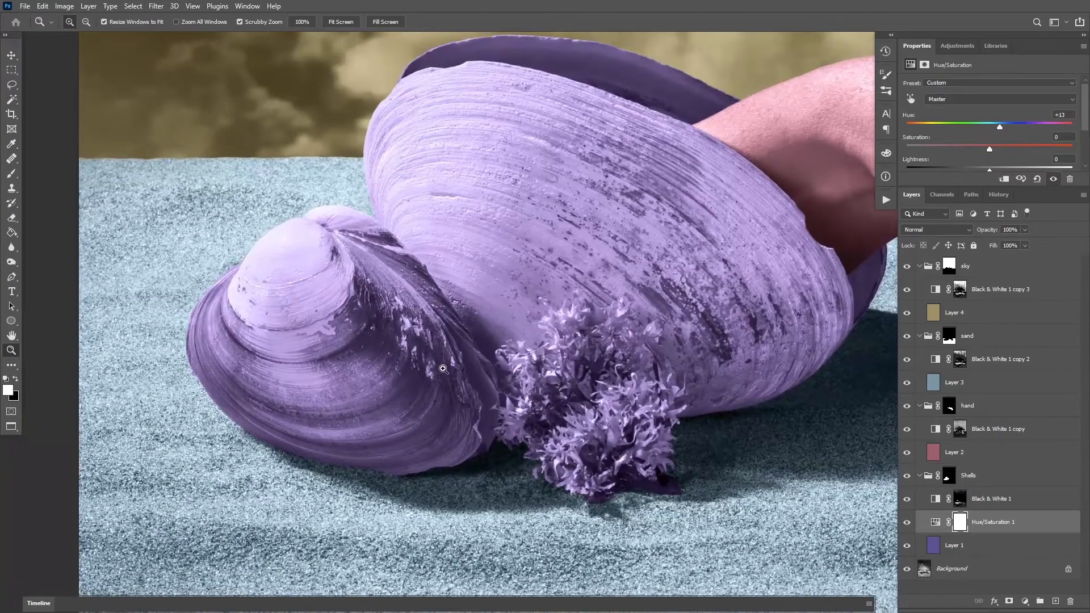
{"action": "key", "text": "ctrl+i"}
Paint white at 100% brush opacity on the Hue/Saturation mask along the edges of the small front shell
{"action": "left_click", "coordinate": [447, 375]}
{"action": "key", "text": "b"}
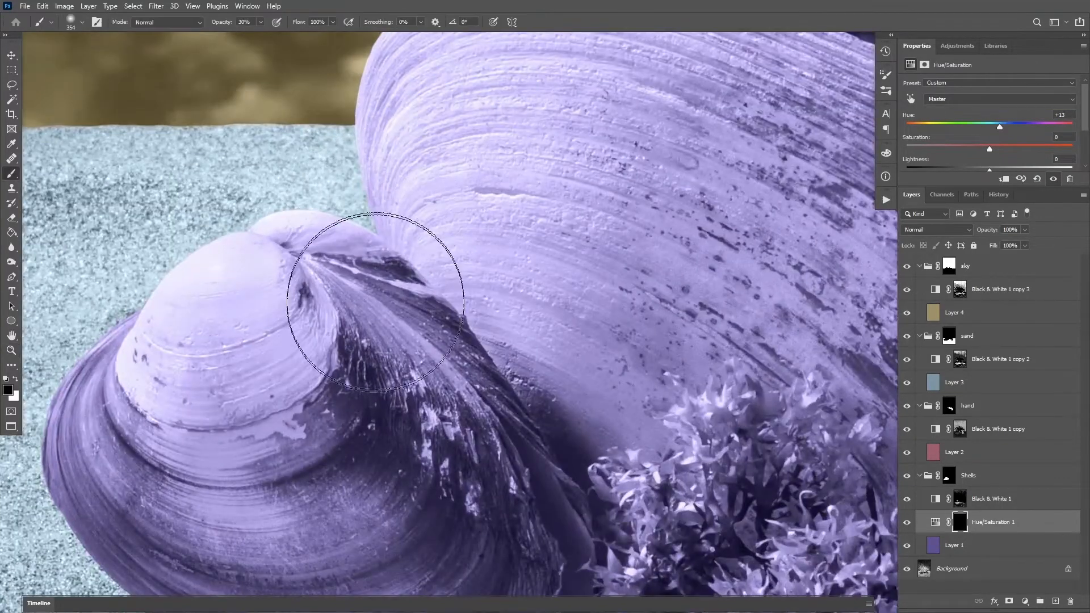
{"action": "left_click_drag", "start_coordinate": [377, 317], "coordinate": [275, 327]}
{"action": "key", "text": "0"}
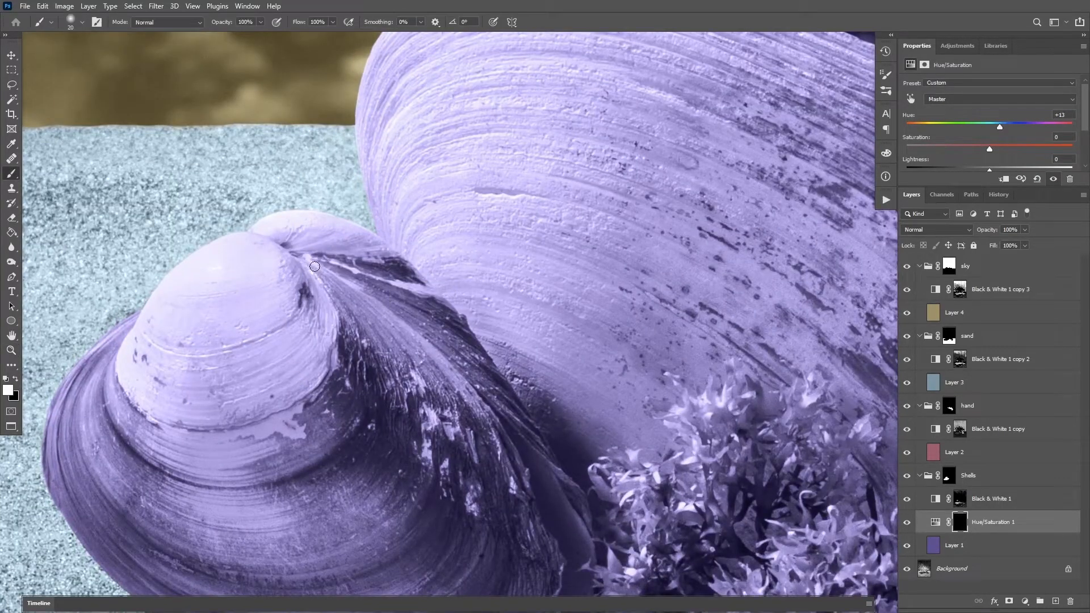
{"action": "key", "text": "shift+]"}
{"action": "left_click_drag", "start_coordinate": [471, 342], "coordinate": [513, 421]}
{"action": "mouse_move", "coordinate": [513, 420]}
{"action": "left_mouse_down"}
{"action": "mouse_move", "coordinate": [447, 294]}
{"action": "mouse_move", "coordinate": [509, 369]}
{"action": "mouse_move", "coordinate": [523, 436]}
{"action": "mouse_move", "coordinate": [513, 302]}
{"action": "mouse_move", "coordinate": [505, 360]}
{"action": "mouse_move", "coordinate": [572, 353]}
{"action": "mouse_move", "coordinate": [599, 388]}
{"action": "mouse_move", "coordinate": [390, 426]}
{"action": "mouse_move", "coordinate": [360, 352]}
{"action": "mouse_move", "coordinate": [235, 312]}
{"action": "left_mouse_up"}
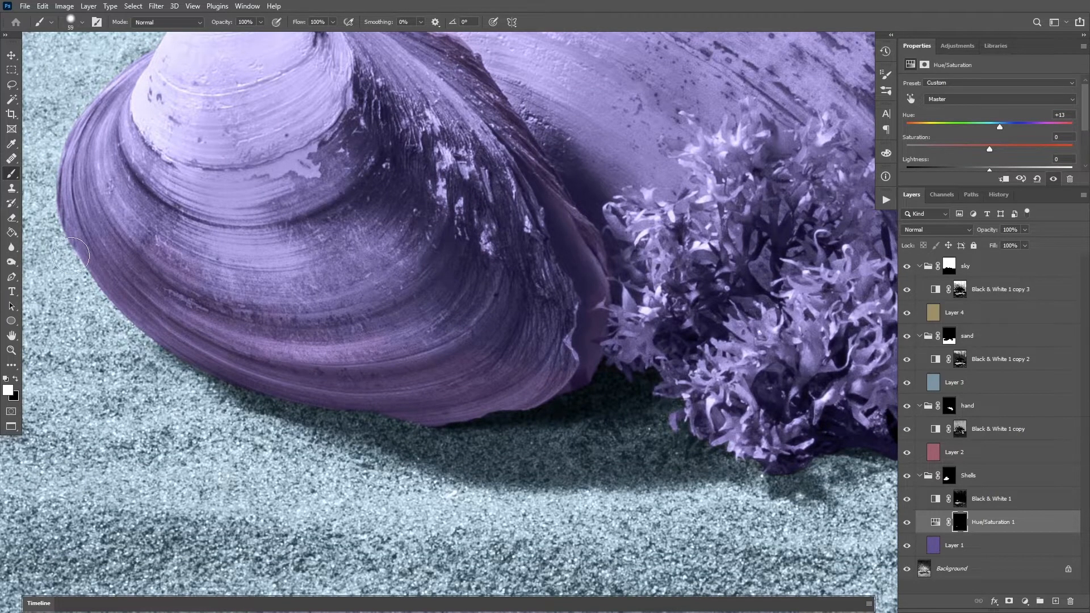
{"action": "left_click_drag", "start_coordinate": [117, 237], "coordinate": [135, 343]}
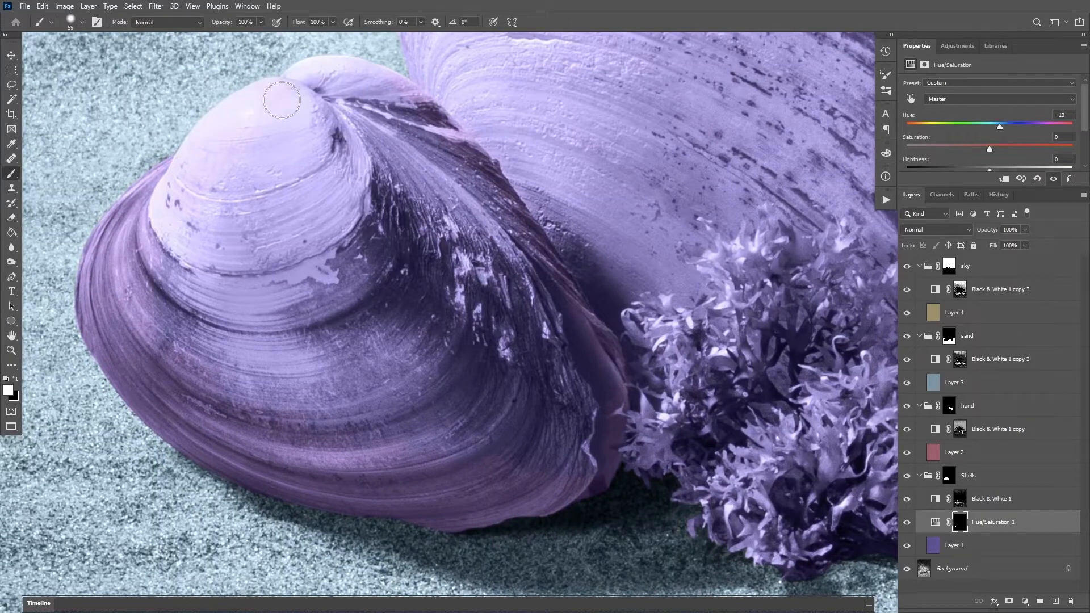
{"action": "key", "text": "z"}
{"action": "left_click", "coordinate": [433, 318], "text": "alt"}
{"action": "left_click_drag", "start_coordinate": [449, 345], "coordinate": [427, 335]}
Display the Hue/Saturation 1 mask alone, fill the gaps inside the small shell's shape with white, and return to the image
{"action": "key", "text": "v"}
{"action": "left_click", "coordinate": [959, 524], "text": "alt"}
{"action": "key", "text": "b"}
{"action": "mouse_move", "coordinate": [177, 293]}
{"action": "left_mouse_down"}
{"action": "mouse_move", "coordinate": [269, 192]}
{"action": "mouse_move", "coordinate": [335, 151]}
{"action": "mouse_move", "coordinate": [229, 382]}
{"action": "mouse_move", "coordinate": [244, 364]}
{"action": "mouse_move", "coordinate": [301, 409]}
{"action": "mouse_move", "coordinate": [328, 382]}
{"action": "mouse_move", "coordinate": [389, 414]}
{"action": "mouse_move", "coordinate": [445, 418]}
{"action": "mouse_move", "coordinate": [445, 435]}
{"action": "mouse_move", "coordinate": [438, 423]}
{"action": "mouse_move", "coordinate": [491, 408]}
{"action": "mouse_move", "coordinate": [537, 422]}
{"action": "left_mouse_up"}
{"action": "key", "text": "bracketleft"}
{"action": "key", "text": "bracketleft"}
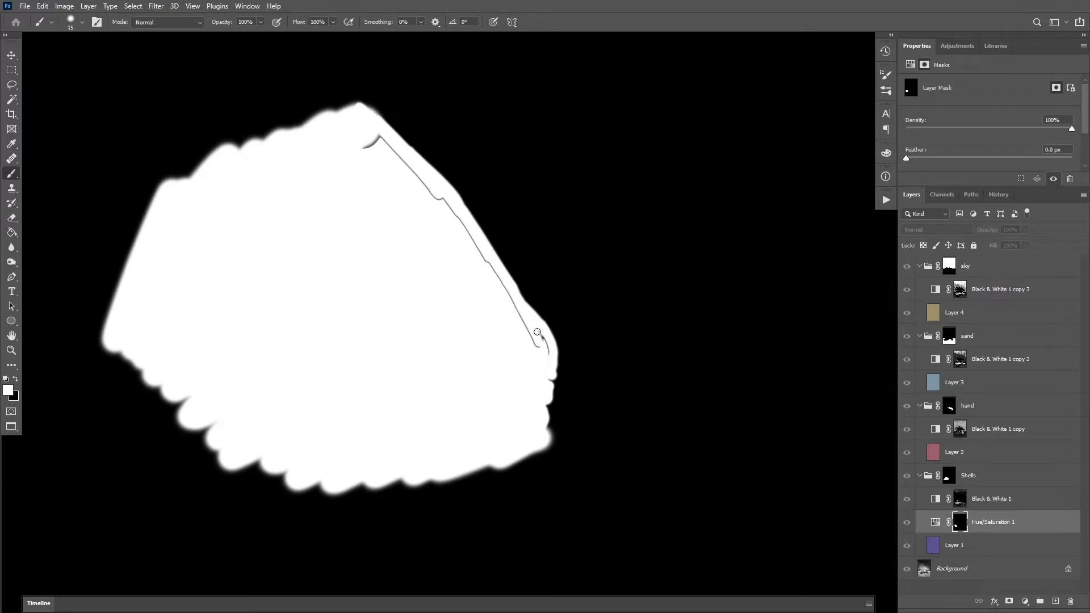
{"action": "left_click_drag", "start_coordinate": [353, 151], "coordinate": [403, 162]}
{"action": "left_click_drag", "start_coordinate": [439, 206], "coordinate": [412, 164]}
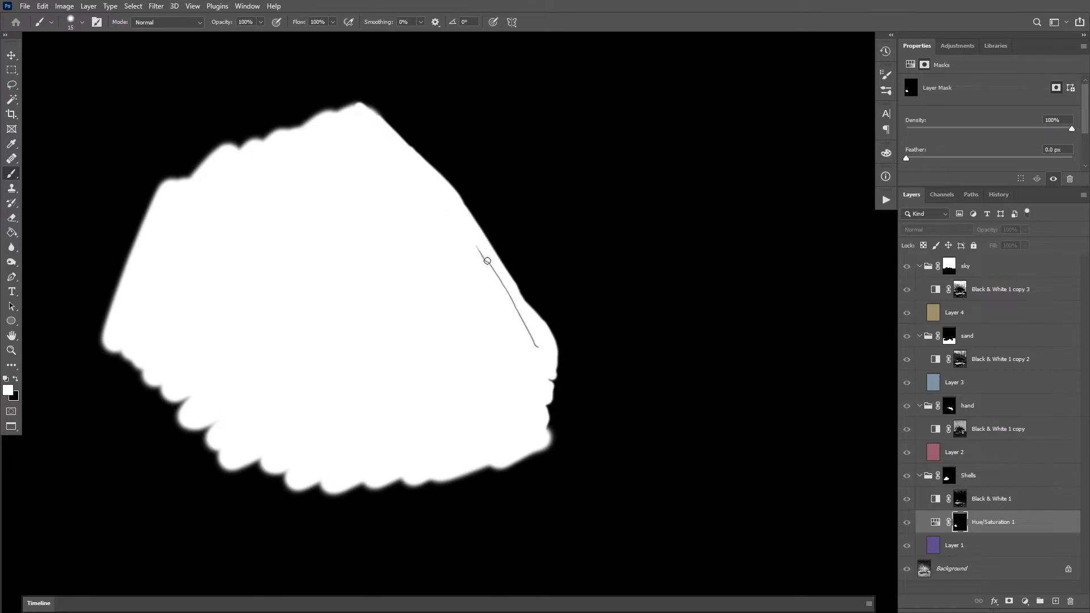
{"action": "left_click_drag", "start_coordinate": [498, 279], "coordinate": [514, 302]}
{"action": "left_click", "coordinate": [936, 523]}
{"action": "key", "text": "z"}
{"action": "left_click_drag", "start_coordinate": [636, 363], "coordinate": [561, 400]}
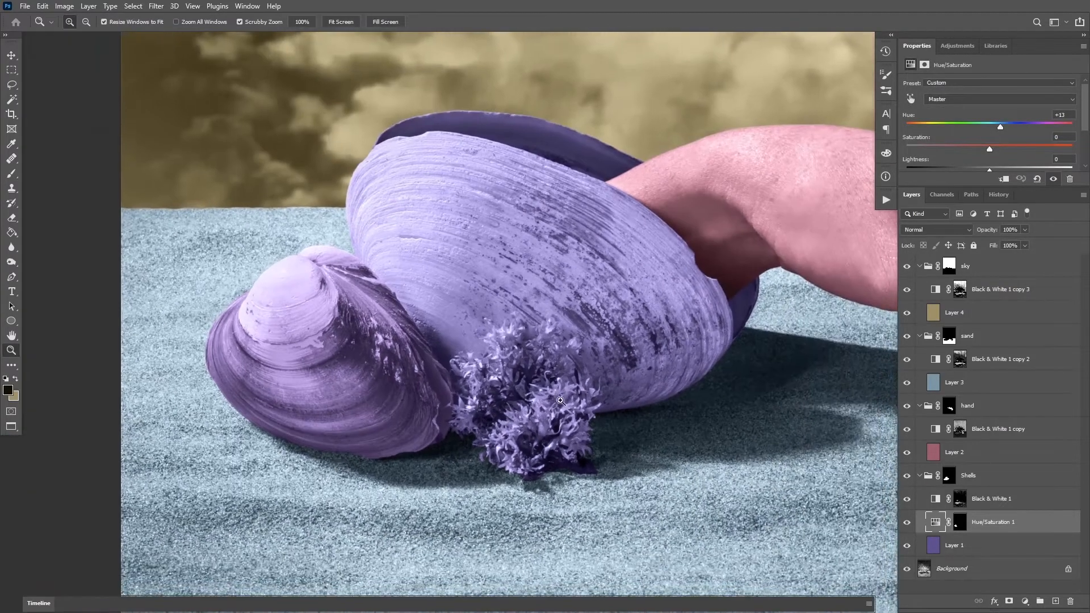
Add a second Hue/Saturation adjustment above the first with hue -26 and invert its mask to black
{"action": "key", "text": "v"}
{"action": "left_click", "coordinate": [1026, 602]}
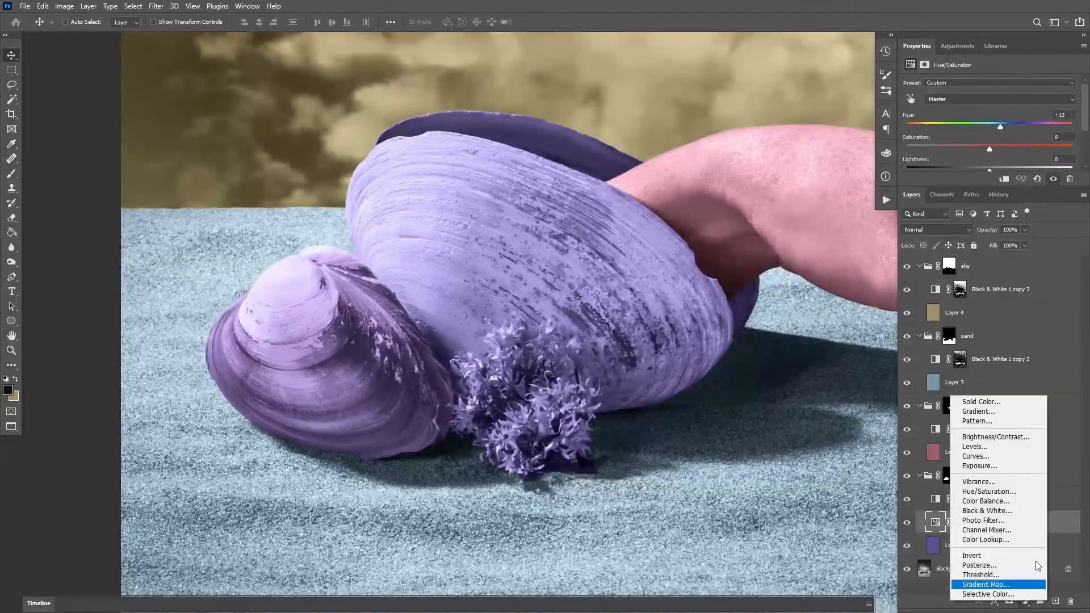
{"action": "left_click", "coordinate": [988, 491]}
{"action": "left_click_drag", "start_coordinate": [1003, 124], "coordinate": [963, 124]}
{"action": "left_click_drag", "start_coordinate": [967, 125], "coordinate": [969, 124]}
{"action": "key", "text": "ctrl+i"}
Paint white over the coral-like growth between the shells on the Hue/Saturation 2 mask
{"action": "key", "text": "b"}
{"action": "key", "text": "ctrl+plus"}
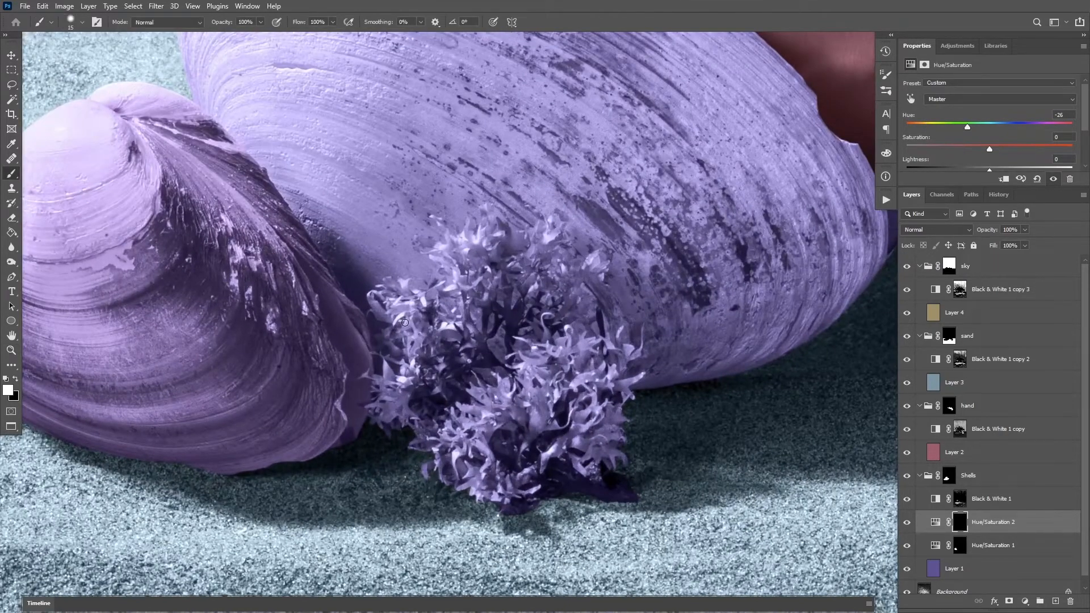
{"action": "left_click_drag", "start_coordinate": [417, 340], "coordinate": [433, 340]}
{"action": "mouse_move", "coordinate": [391, 296]}
{"action": "left_mouse_down"}
{"action": "mouse_move", "coordinate": [398, 343]}
{"action": "mouse_move", "coordinate": [377, 407]}
{"action": "mouse_move", "coordinate": [416, 375]}
{"action": "mouse_move", "coordinate": [402, 291]}
{"action": "mouse_move", "coordinate": [452, 319]}
{"action": "left_mouse_up"}
{"action": "left_click_drag", "start_coordinate": [476, 196], "coordinate": [483, 196]}
{"action": "mouse_move", "coordinate": [449, 319]}
{"action": "left_mouse_down"}
{"action": "mouse_move", "coordinate": [463, 285]}
{"action": "mouse_move", "coordinate": [449, 262]}
{"action": "mouse_move", "coordinate": [482, 245]}
{"action": "left_mouse_up"}
{"action": "mouse_move", "coordinate": [528, 281]}
{"action": "left_mouse_down"}
{"action": "mouse_move", "coordinate": [555, 265]}
{"action": "mouse_move", "coordinate": [558, 246]}
{"action": "mouse_move", "coordinate": [551, 297]}
{"action": "mouse_move", "coordinate": [600, 293]}
{"action": "left_mouse_up"}
{"action": "mouse_move", "coordinate": [607, 380]}
{"action": "left_mouse_down"}
{"action": "mouse_move", "coordinate": [636, 374]}
{"action": "mouse_move", "coordinate": [606, 480]}
{"action": "mouse_move", "coordinate": [657, 494]}
{"action": "left_mouse_up"}
{"action": "mouse_move", "coordinate": [508, 510]}
{"action": "left_mouse_down"}
{"action": "mouse_move", "coordinate": [377, 487]}
{"action": "mouse_move", "coordinate": [498, 290]}
{"action": "mouse_move", "coordinate": [565, 347]}
{"action": "mouse_move", "coordinate": [503, 551]}
{"action": "left_mouse_up"}
{"action": "mouse_move", "coordinate": [532, 305]}
{"action": "left_mouse_down"}
{"action": "mouse_move", "coordinate": [519, 301]}
{"action": "mouse_move", "coordinate": [531, 289]}
{"action": "left_mouse_up"}
{"action": "left_click_drag", "start_coordinate": [504, 232], "coordinate": [475, 233]}
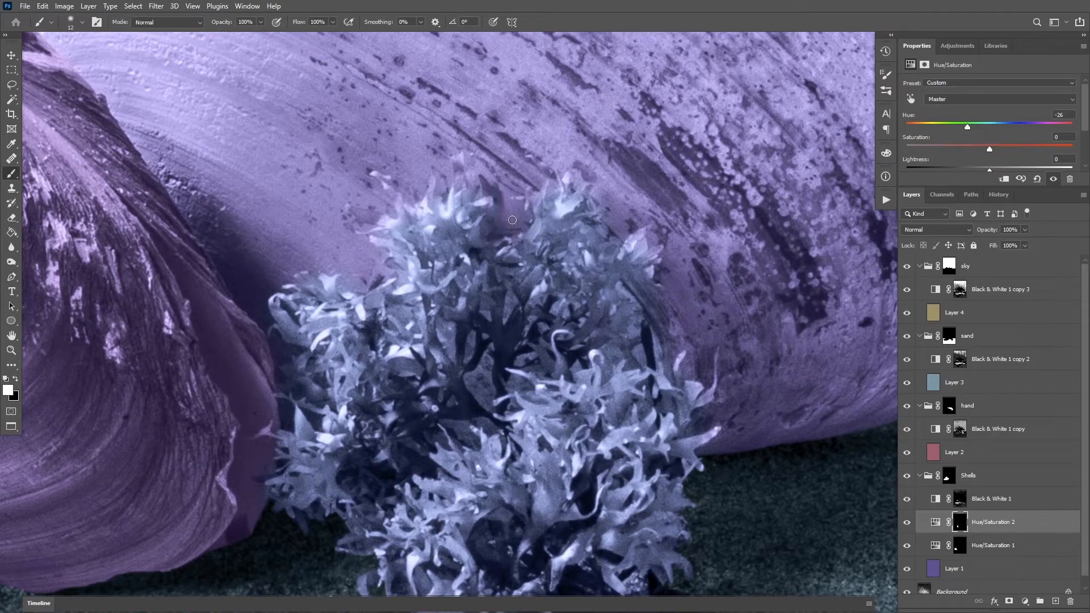
Refine the growth's edges on the Hue/Saturation 2 mask, alternating black and white brush strokes around its tips
{"action": "key", "text": "x"}
{"action": "key", "text": "x"}
{"action": "key", "text": "x"}
{"action": "key", "text": "x"}
{"action": "key", "text": "x"}
{"action": "left_click_drag", "start_coordinate": [261, 310], "coordinate": [290, 300]}
{"action": "key", "text": "x"}
{"action": "key", "text": "x"}
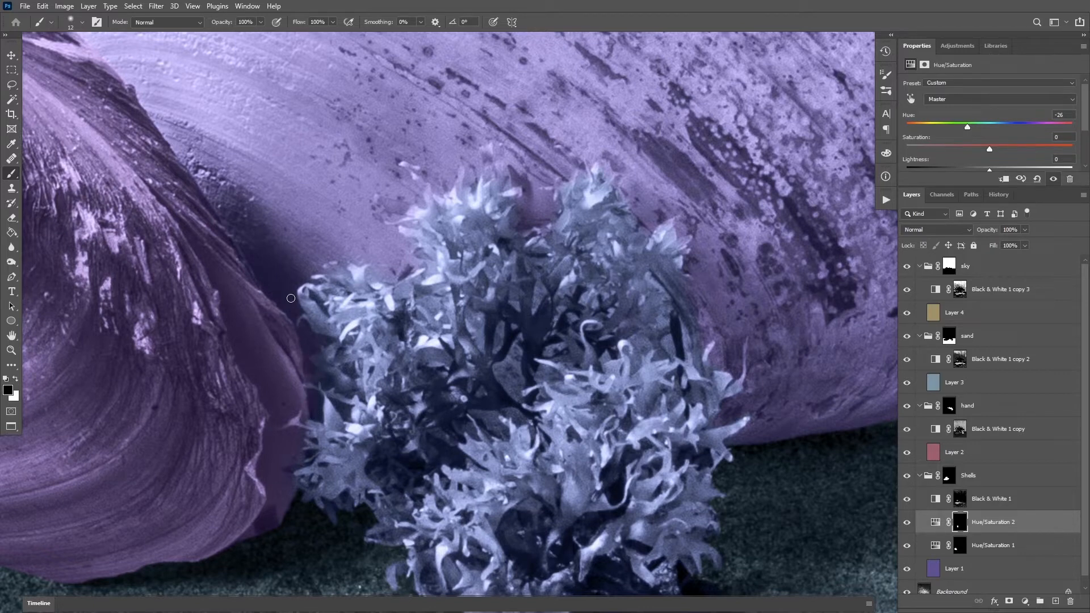
{"action": "key", "text": "x"}
{"action": "key", "text": "x"}
{"action": "scroll", "coordinate": [393, 275], "scroll_direction": "up", "scroll_amount": 1}
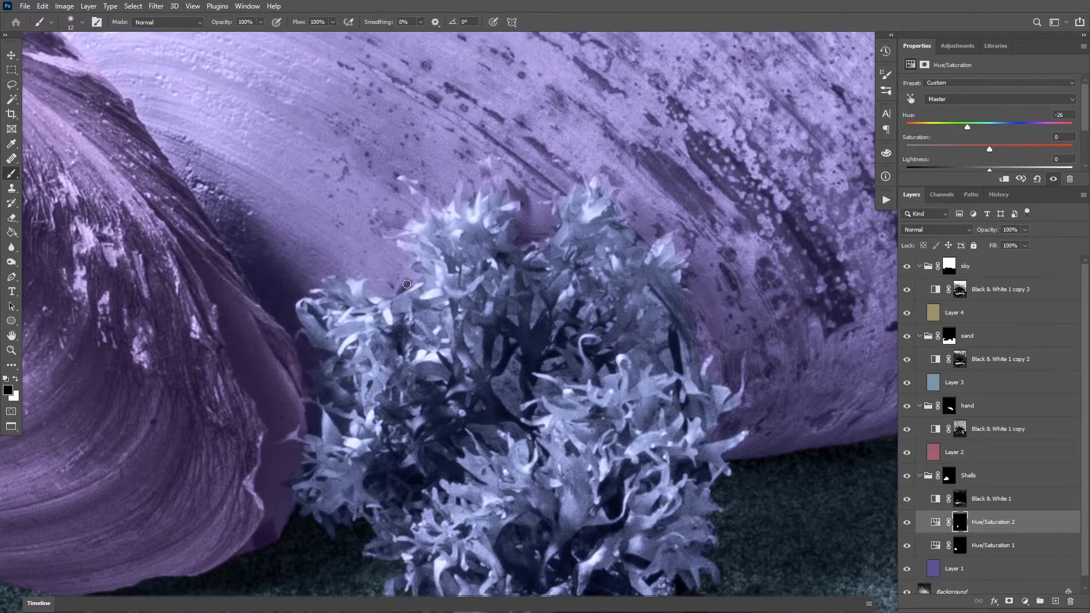
{"action": "scroll", "coordinate": [373, 215], "scroll_direction": "up", "scroll_amount": 2}
{"action": "key", "text": "x"}
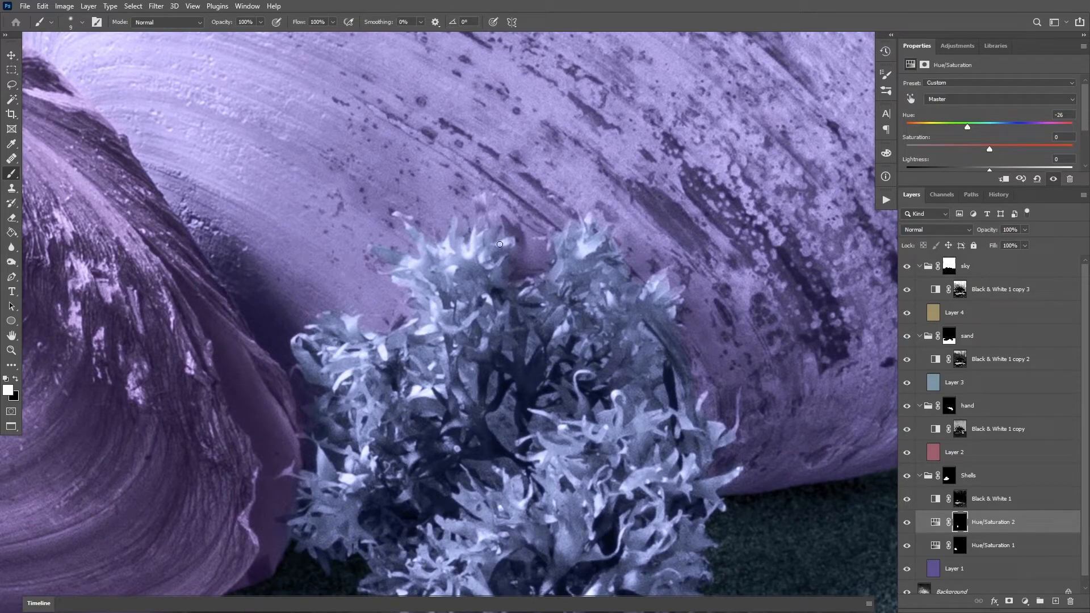
{"action": "scroll", "coordinate": [499, 244], "scroll_direction": "down", "scroll_amount": 3}
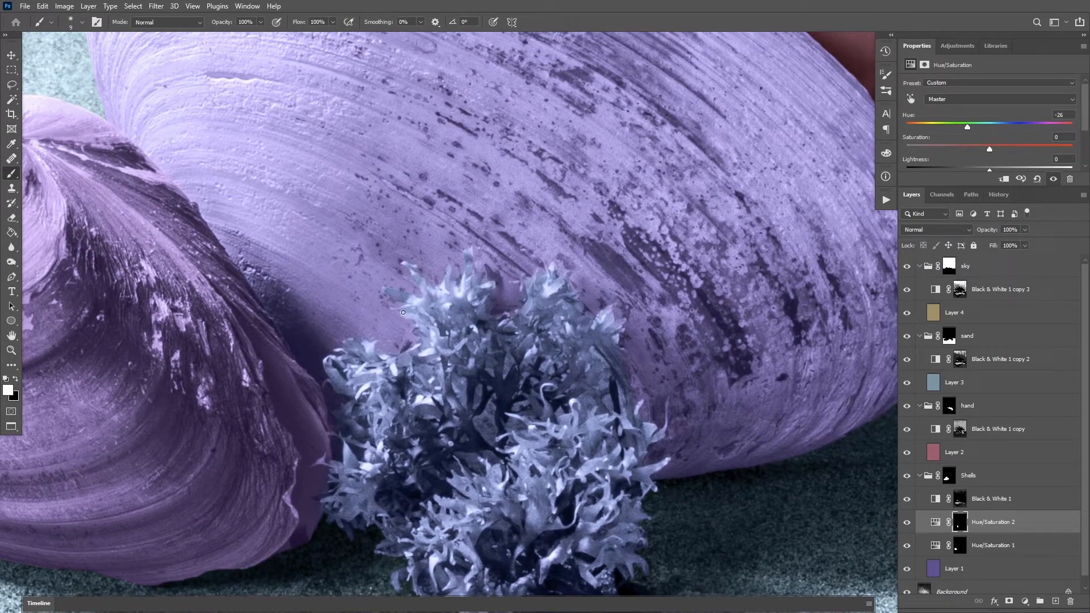
{"action": "key", "text": "x"}
Examine the recolored small shell and growth within the whole composite
{"action": "key", "text": "z"}
{"action": "left_click_drag", "start_coordinate": [431, 358], "coordinate": [375, 359]}
{"action": "left_click_drag", "start_coordinate": [485, 283], "coordinate": [489, 262]}
{"action": "left_click_drag", "start_coordinate": [513, 324], "coordinate": [474, 333]}
{"action": "left_click_drag", "start_coordinate": [517, 413], "coordinate": [510, 435]}
{"action": "left_click_drag", "start_coordinate": [509, 435], "coordinate": [457, 432]}
{"action": "left_click_drag", "start_coordinate": [542, 369], "coordinate": [417, 325]}
{"action": "key", "text": "v"}
{"action": "left_click_drag", "start_coordinate": [673, 450], "coordinate": [674, 459]}
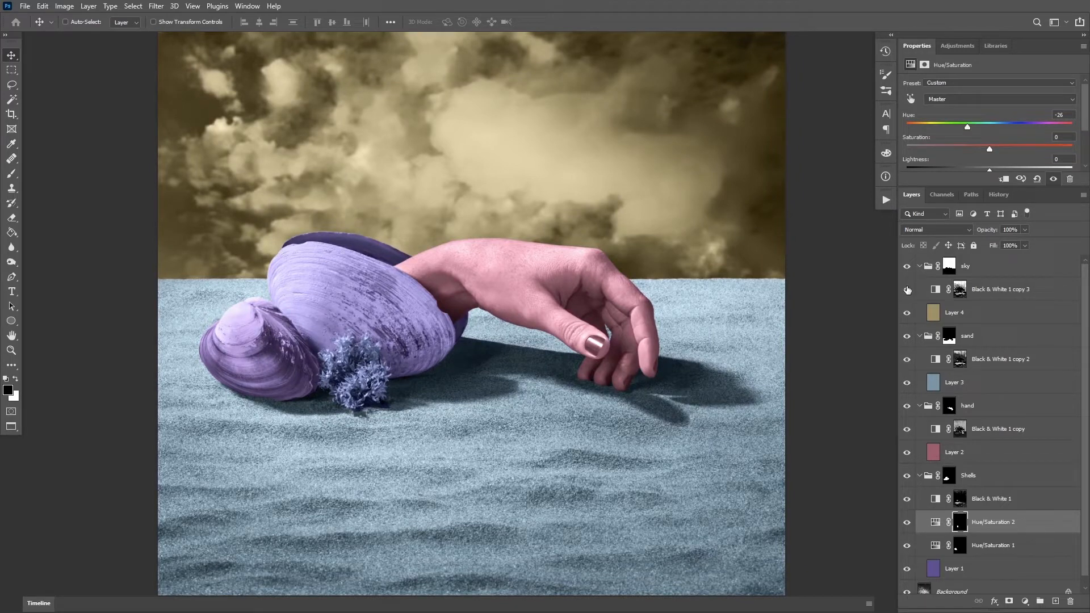
{"action": "left_click_drag", "start_coordinate": [736, 393], "coordinate": [748, 401]}
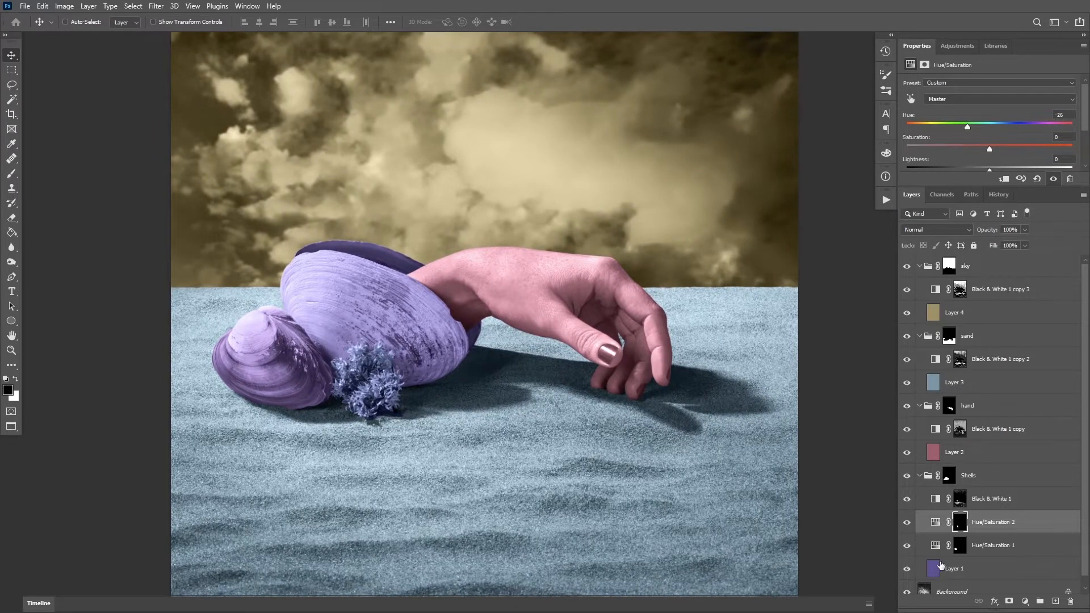
Select the shells' bright highlights with Color Range, sampling the small shell's pale top at fuzziness 72
{"action": "left_click", "coordinate": [970, 573]}
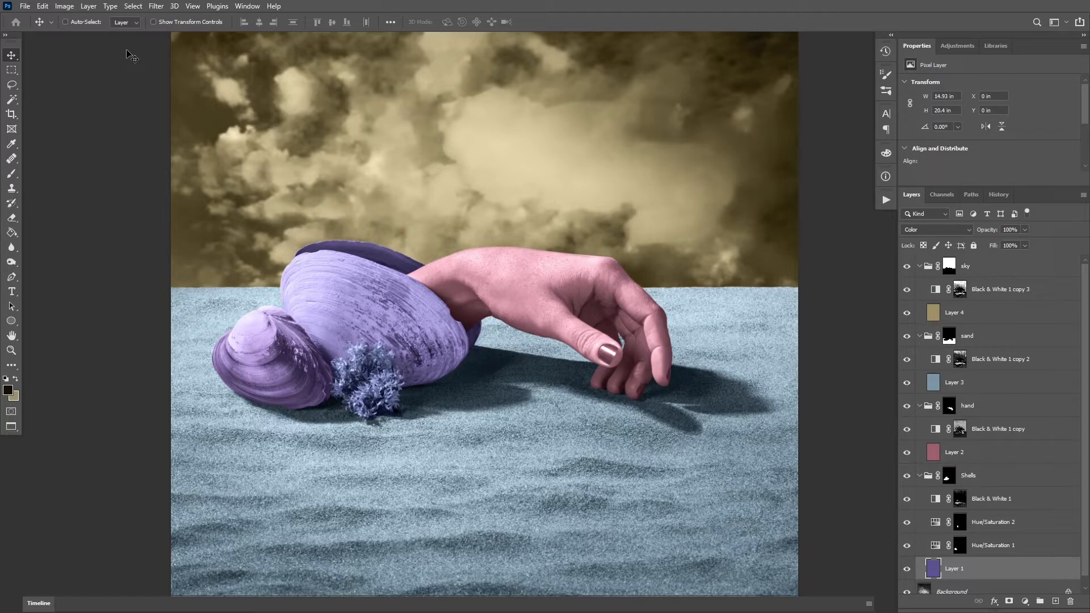
{"action": "left_click", "coordinate": [133, 6]}
{"action": "left_click", "coordinate": [162, 117]}
{"action": "left_click", "coordinate": [261, 312]}
{"action": "left_click_drag", "start_coordinate": [693, 173], "coordinate": [664, 173]}
{"action": "key", "text": "Return"}
{"action": "key", "text": "v"}
Add a Hue/Saturation adjustment above Black & White 1 from the highlight selection, set hue to +138, and compare before and after
{"action": "left_click", "coordinate": [1003, 520]}
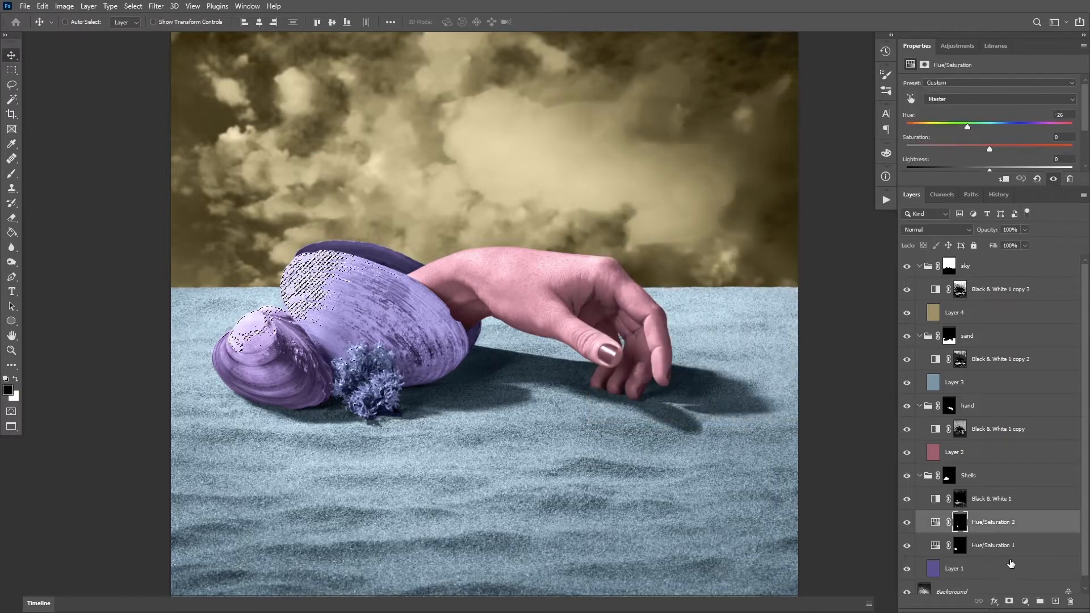
{"action": "left_click", "coordinate": [1024, 602]}
{"action": "left_click", "coordinate": [988, 491]}
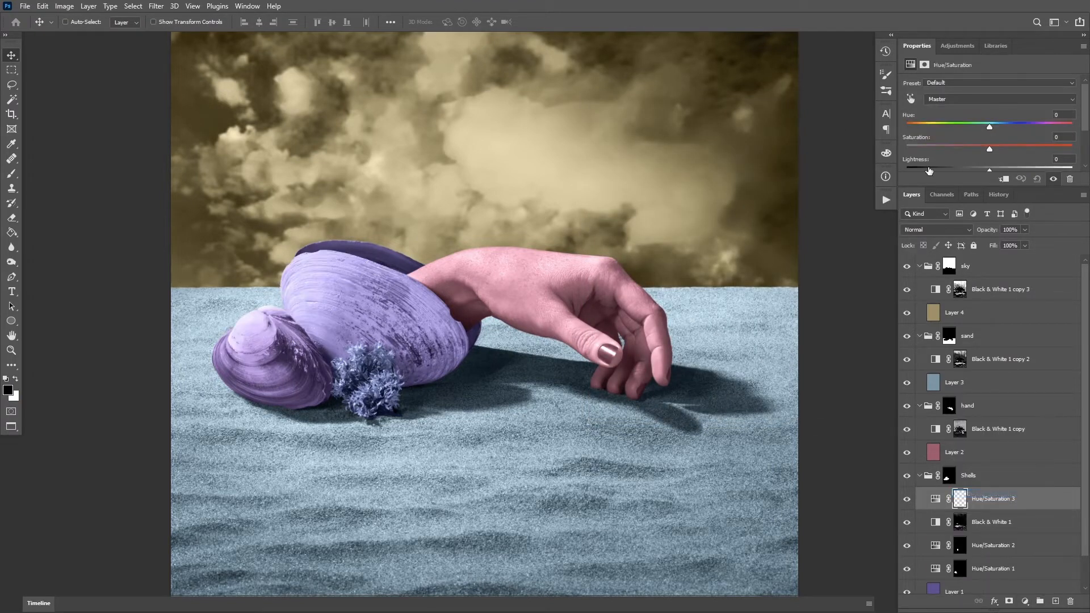
{"action": "left_click", "coordinate": [998, 125]}
{"action": "left_click_drag", "start_coordinate": [1044, 126], "coordinate": [1061, 128]}
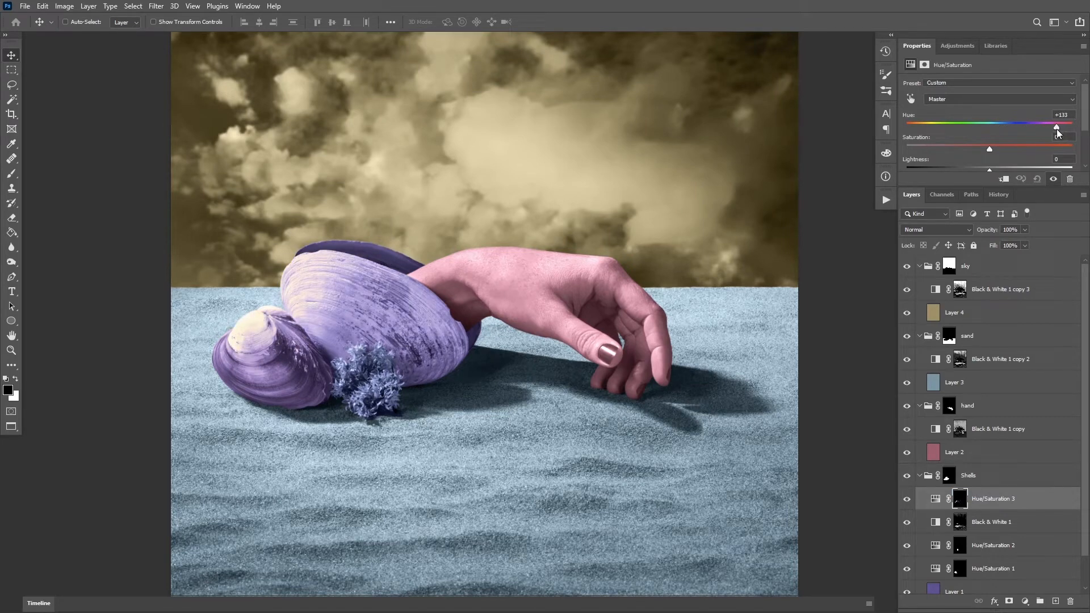
{"action": "left_click", "coordinate": [908, 499]}
{"action": "left_click", "coordinate": [908, 500]}
{"action": "left_click", "coordinate": [909, 497]}
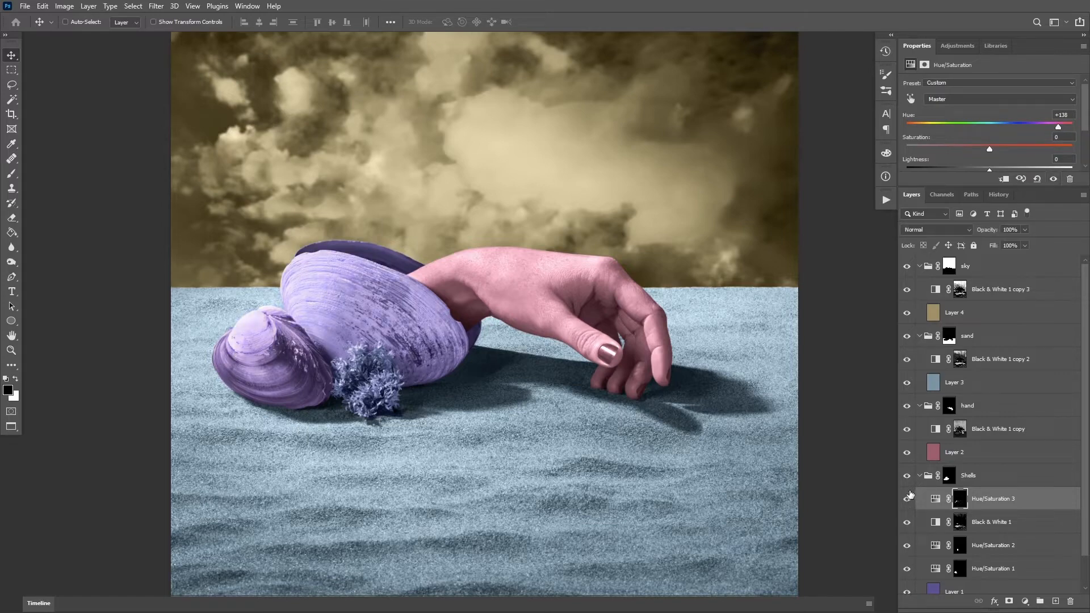
Set the lightness of the shell-highlight Hue/Saturation 3 adjustment to -7
{"action": "key", "text": "z"}
{"action": "left_click", "coordinate": [374, 350]}
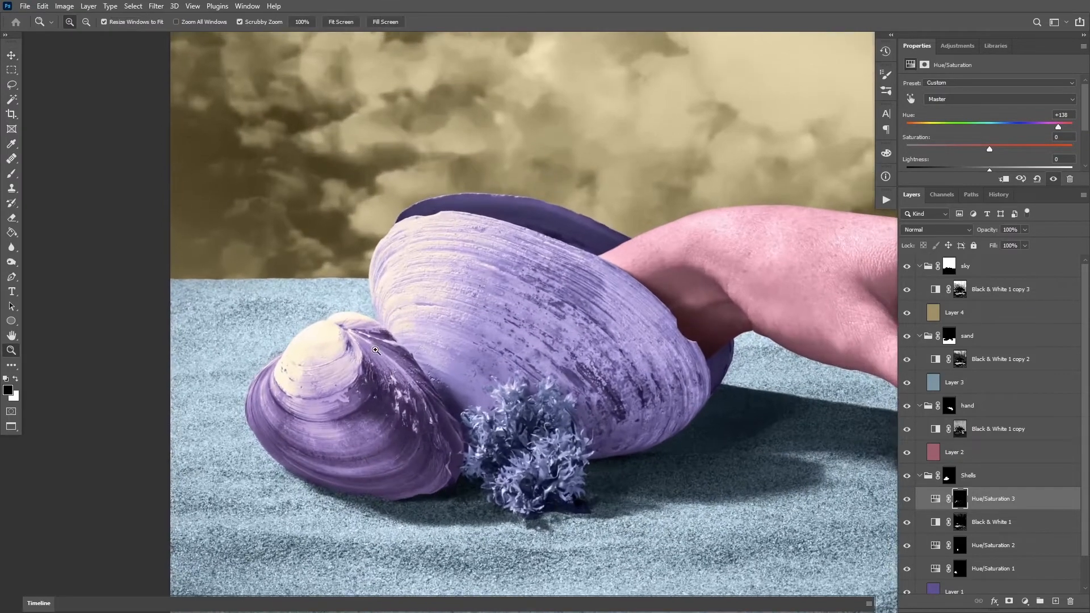
{"action": "key", "text": "z"}
{"action": "left_click_drag", "start_coordinate": [319, 355], "coordinate": [352, 358]}
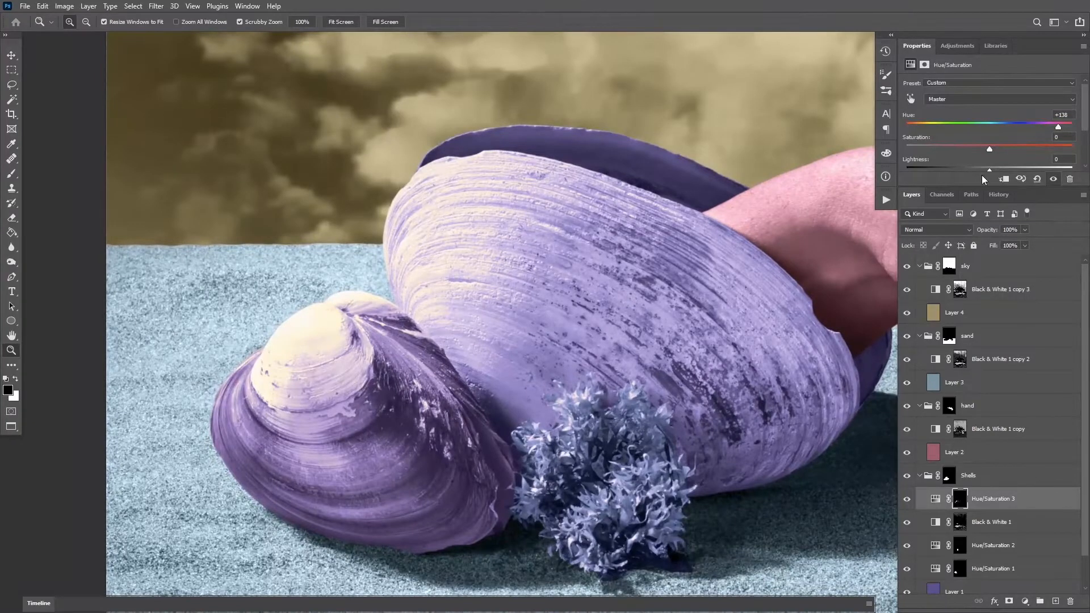
{"action": "mouse_move", "coordinate": [975, 186]}
{"action": "left_mouse_down"}
{"action": "mouse_move", "coordinate": [975, 209]}
{"action": "mouse_move", "coordinate": [984, 170]}
{"action": "left_mouse_up"}
Brush over the small shell's pale highlight on the Hue/Saturation 3 mask, reducing the brush opacity to 30%
{"action": "key", "text": "b"}
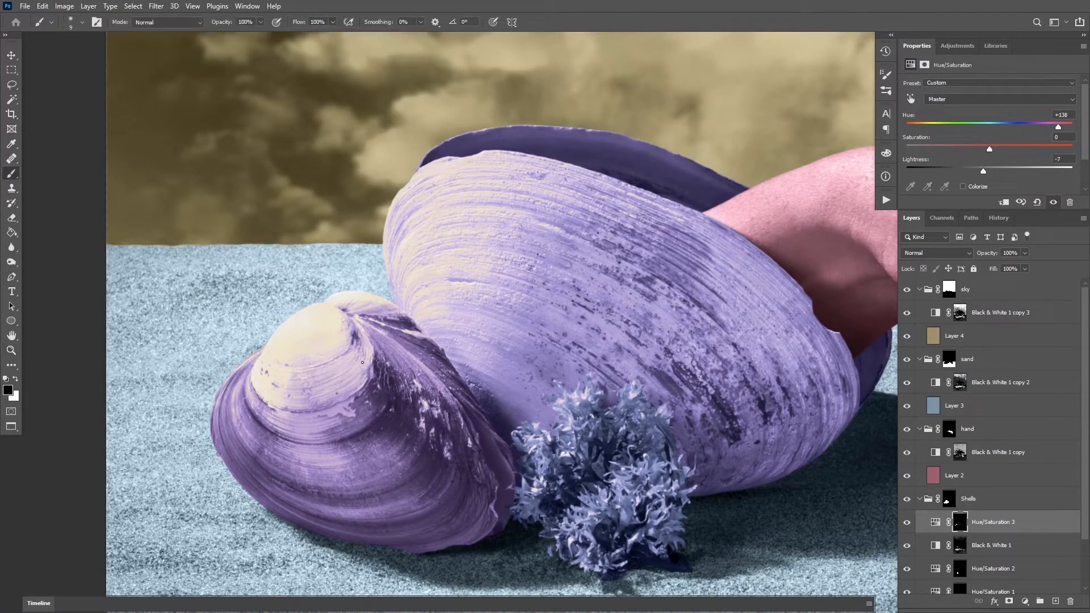
{"action": "key", "text": "x"}
{"action": "key", "text": "x"}
{"action": "left_click_drag", "start_coordinate": [290, 377], "coordinate": [319, 378]}
{"action": "key", "text": "3"}
{"action": "key", "text": "z"}
{"action": "mouse_move", "coordinate": [398, 406]}
{"action": "left_mouse_down"}
{"action": "mouse_move", "coordinate": [344, 404]}
{"action": "mouse_move", "coordinate": [306, 388]}
{"action": "left_mouse_up"}
{"action": "key", "text": "b"}
{"action": "key", "text": "x"}
Examine the shells' tinted highlights within the whole composite
{"action": "key", "text": "z"}
{"action": "left_click_drag", "start_coordinate": [505, 343], "coordinate": [446, 370]}
{"action": "left_click_drag", "start_coordinate": [446, 370], "coordinate": [403, 369]}
{"action": "left_click_drag", "start_coordinate": [481, 380], "coordinate": [453, 364]}
{"action": "key", "text": "v"}
{"action": "key", "text": "z"}
{"action": "left_click_drag", "start_coordinate": [453, 363], "coordinate": [437, 356]}
{"action": "key", "text": "v"}
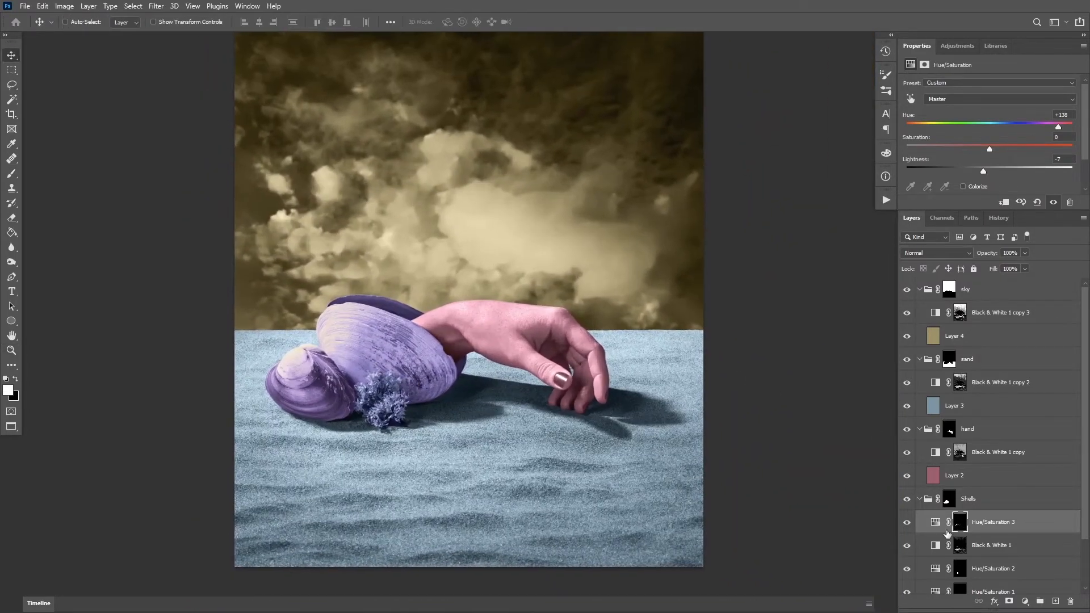
Select the shells' dark tones on the Background layer with Color Range, sampling beside the growth at fuzziness 72
{"action": "scroll", "coordinate": [1085, 531], "scroll_direction": "down", "scroll_amount": 3}
{"action": "left_click", "coordinate": [965, 582]}
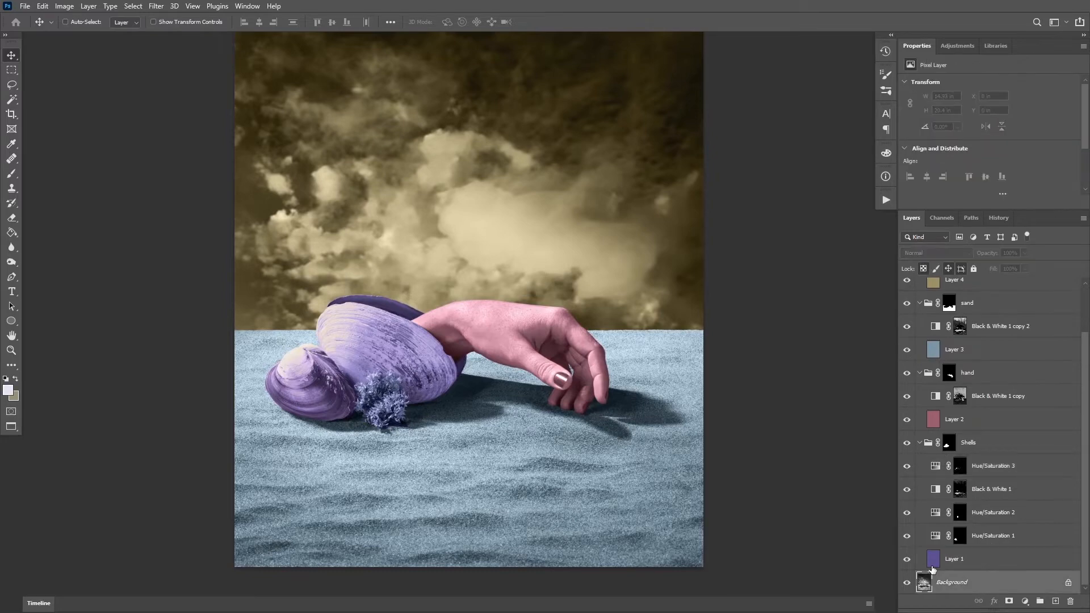
{"action": "key", "text": "ctrl+plus"}
{"action": "left_click", "coordinate": [134, 7]}
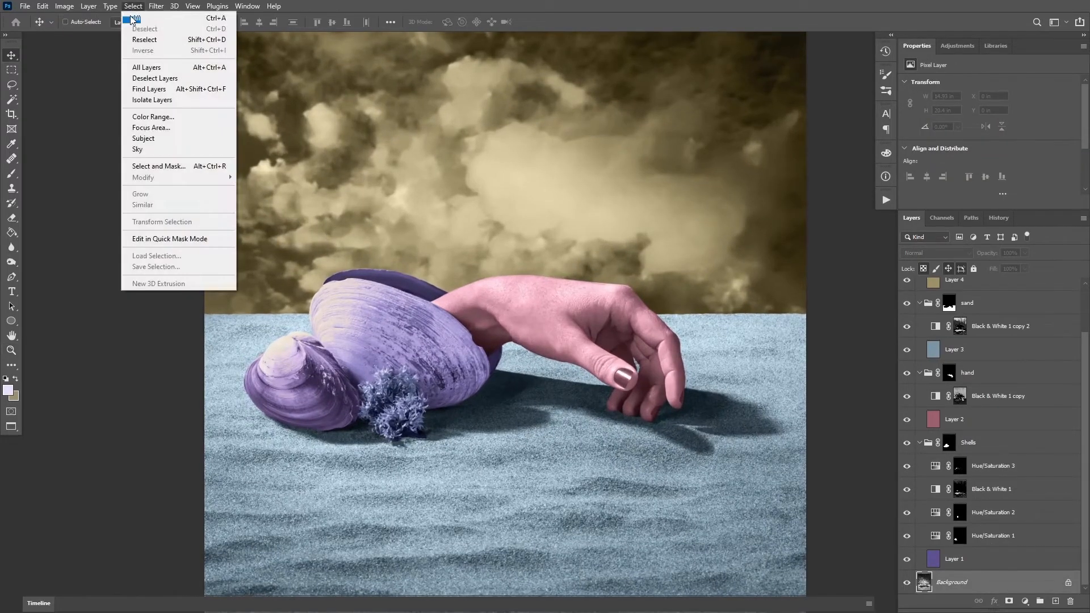
{"action": "left_click", "coordinate": [164, 116]}
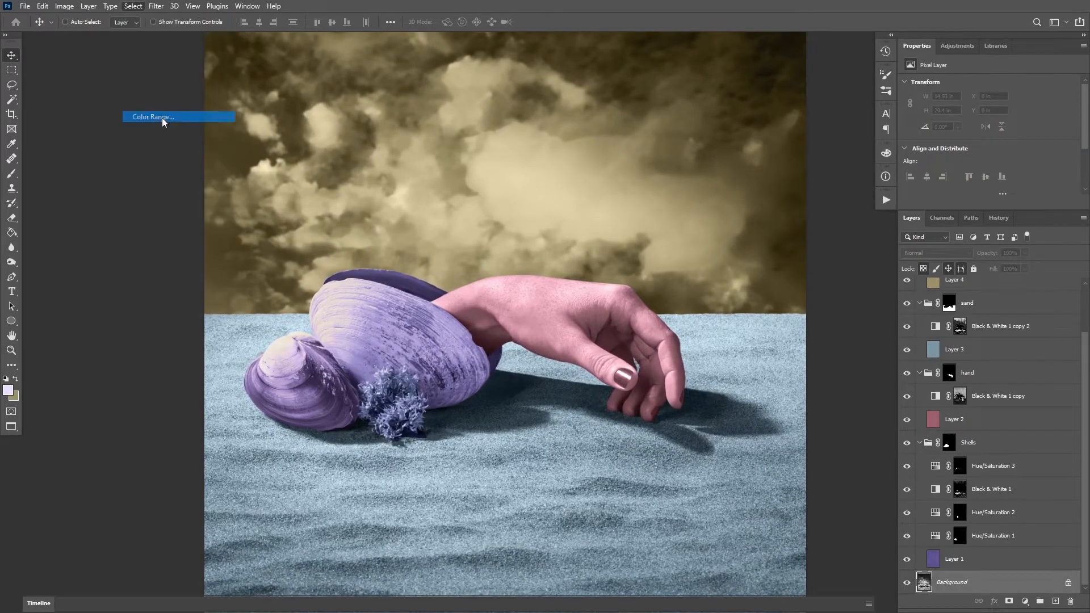
{"action": "left_click", "coordinate": [357, 400]}
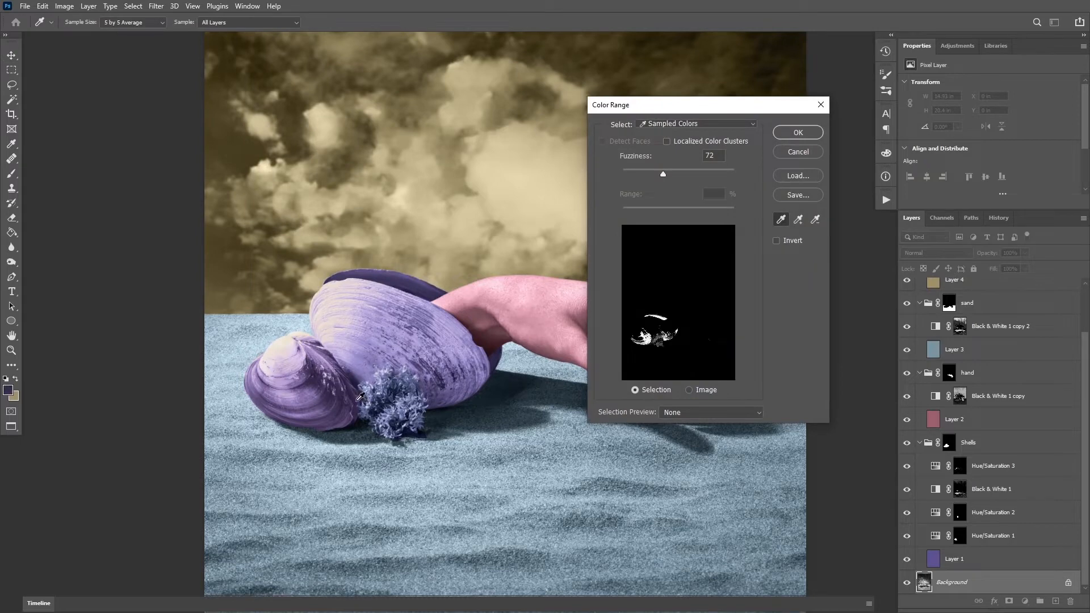
{"action": "left_click", "coordinate": [815, 127]}
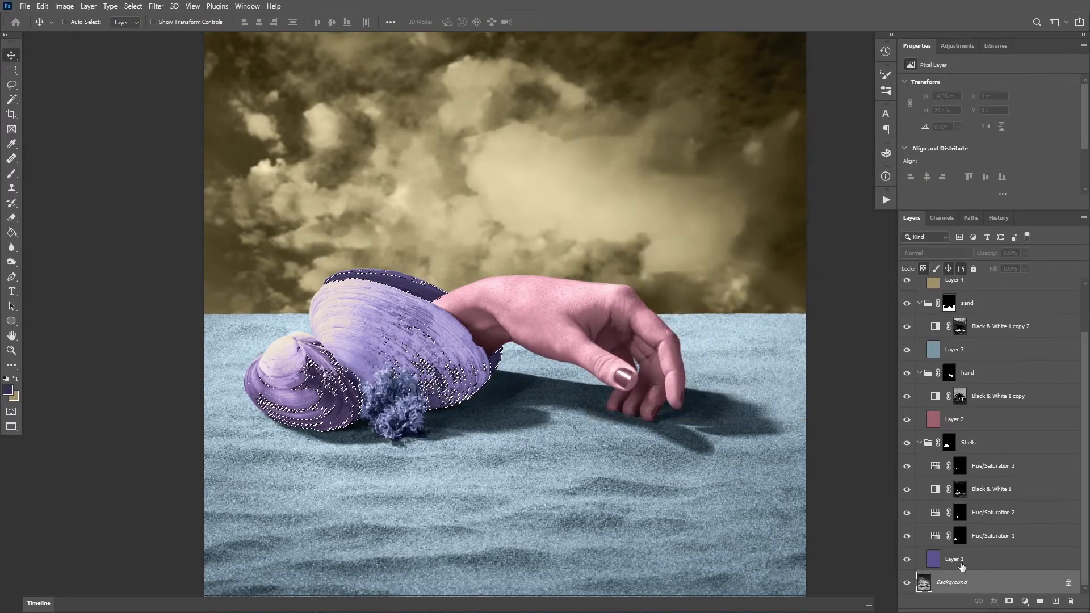
Add a Hue/Saturation adjustment above Layer 1 for the dark-tone selection with saturation -23 and lightness -16, and compare before and after
{"action": "left_click", "coordinate": [977, 559]}
{"action": "left_click", "coordinate": [1025, 601]}
{"action": "left_click", "coordinate": [1011, 491]}
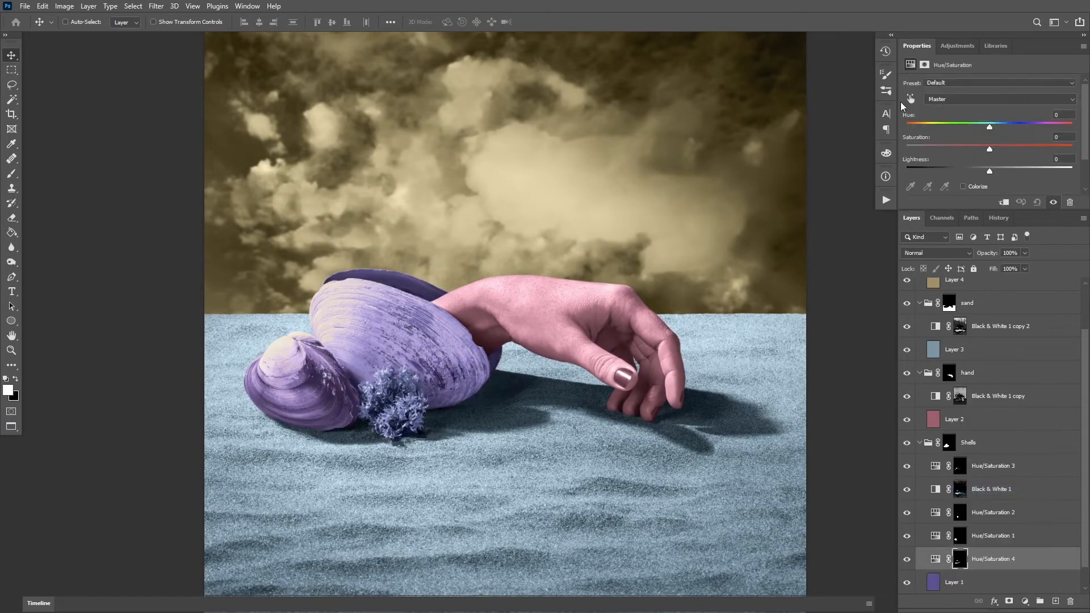
{"action": "left_click", "coordinate": [971, 146]}
{"action": "left_click", "coordinate": [970, 170]}
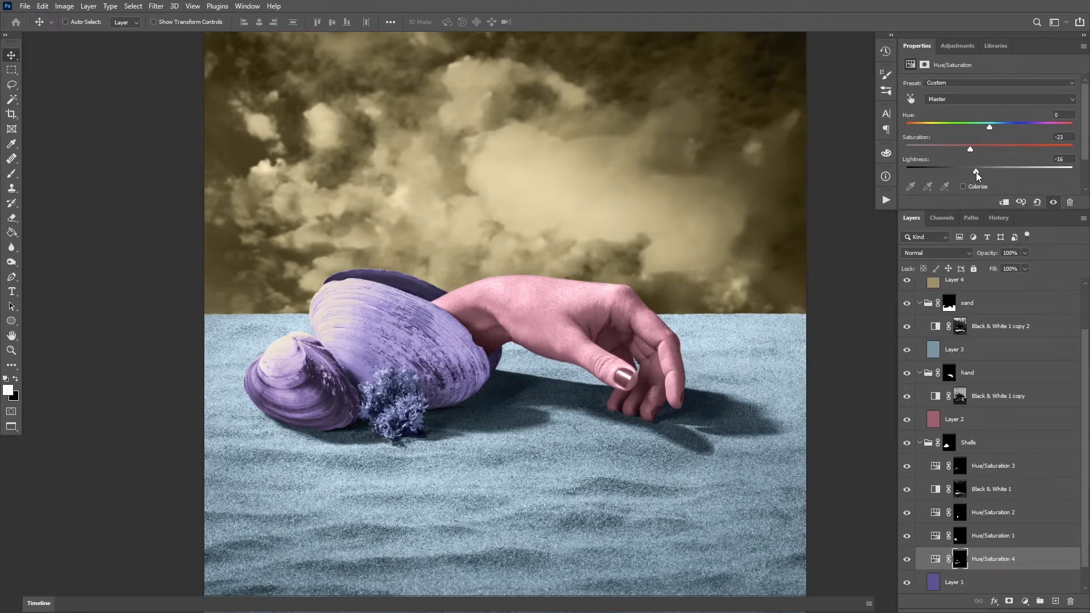
{"action": "left_click", "coordinate": [907, 561]}
{"action": "left_click", "coordinate": [907, 561]}
{"action": "left_click", "coordinate": [906, 561]}
{"action": "left_click_drag", "start_coordinate": [613, 377], "coordinate": [585, 379]}
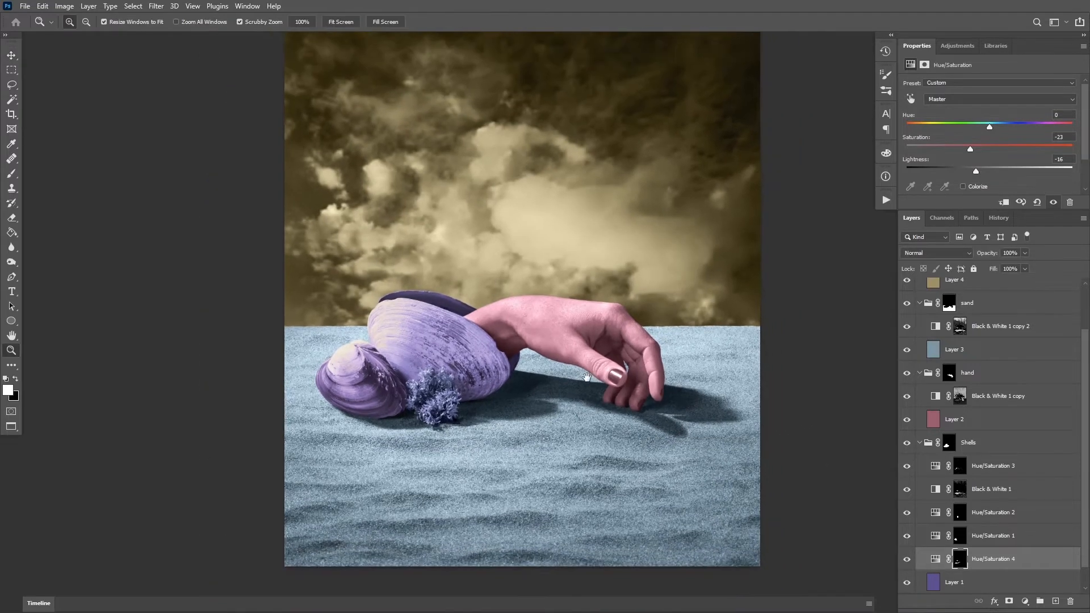
{"action": "left_click", "coordinate": [935, 419]}
{"action": "left_click", "coordinate": [1006, 399]}
{"action": "left_click", "coordinate": [1006, 419]}
{"action": "left_click", "coordinate": [1025, 601]}
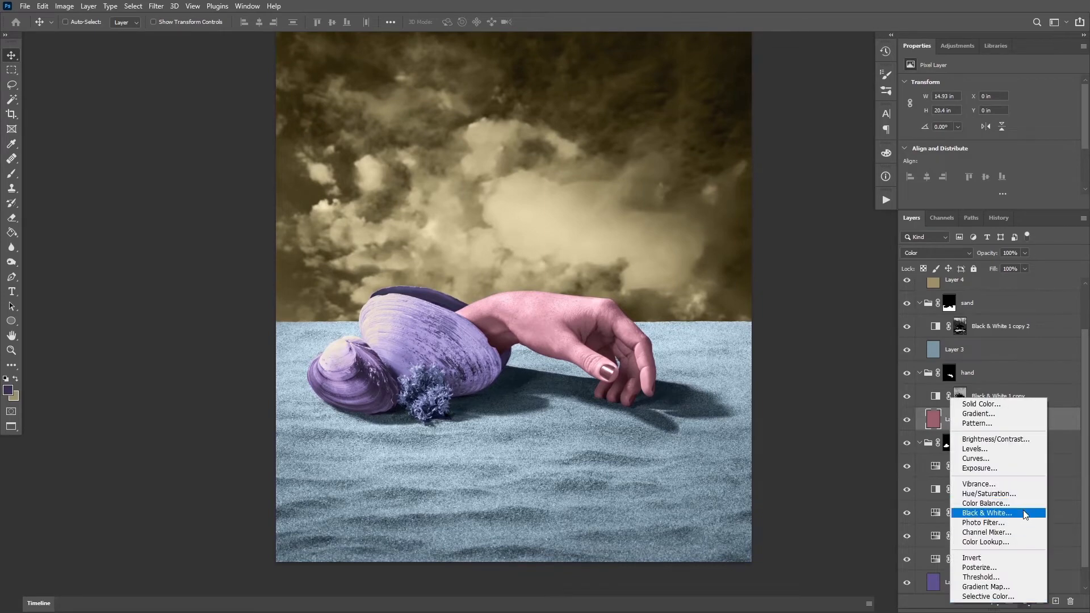
{"action": "left_click", "coordinate": [919, 585]}
Select the hand's highlights on the Background layer with Color Range, sampling the bright wrist at fuzziness 86
{"action": "left_click_drag", "start_coordinate": [1085, 480], "coordinate": [1085, 519]}
{"action": "left_click", "coordinate": [960, 580]}
{"action": "key", "text": "z"}
{"action": "left_click_drag", "start_coordinate": [549, 304], "coordinate": [605, 318]}
{"action": "left_click", "coordinate": [133, 6]}
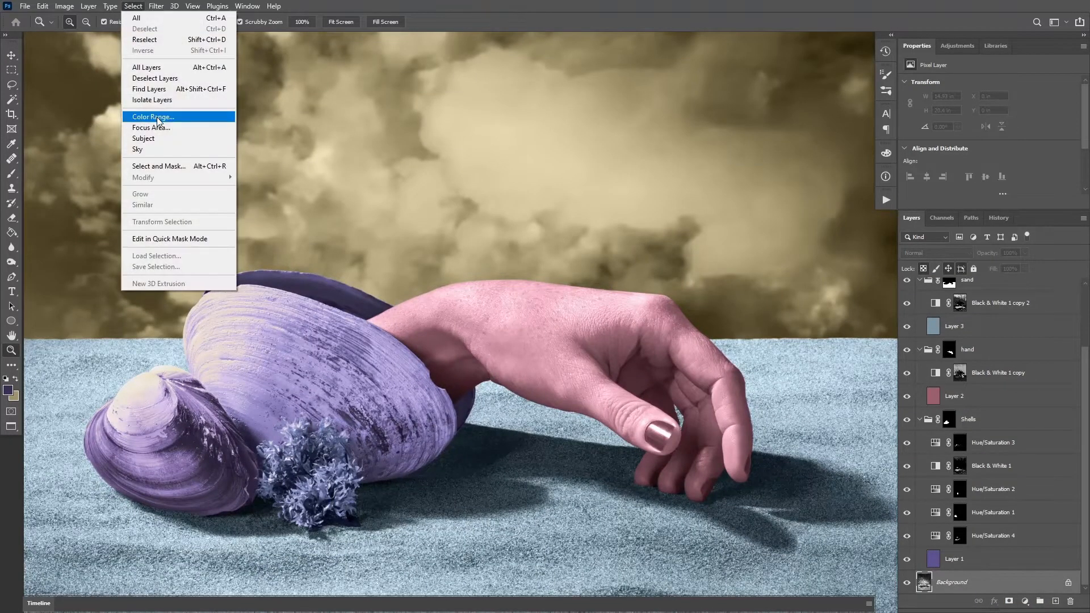
{"action": "left_click", "coordinate": [156, 117]}
{"action": "left_click", "coordinate": [470, 285]}
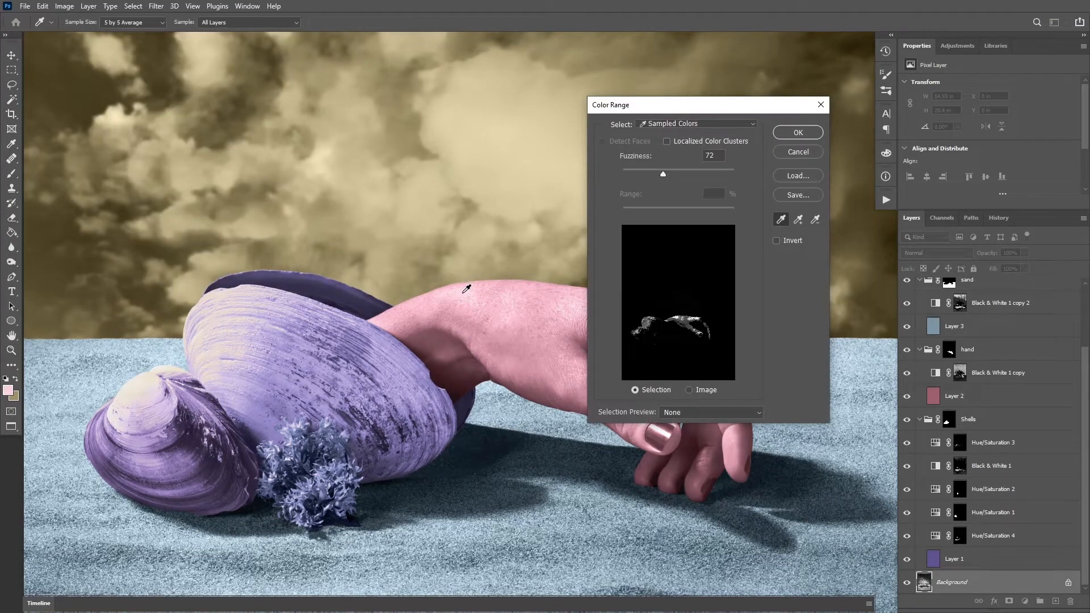
{"action": "left_click_drag", "start_coordinate": [667, 170], "coordinate": [671, 172]}
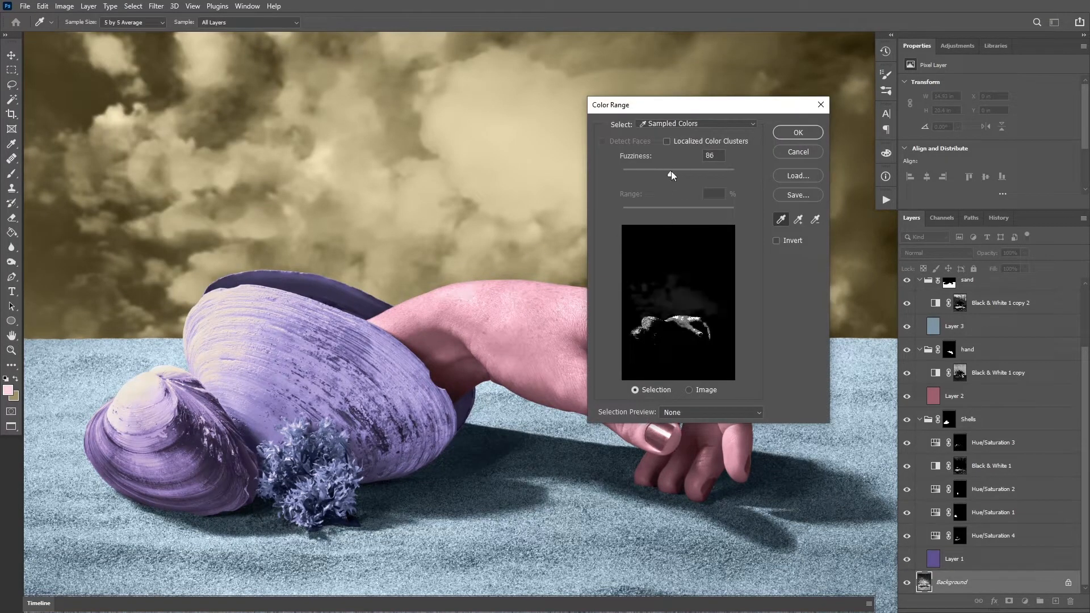
{"action": "key", "text": "Return"}
Add a Hue/Saturation adjustment above Layer 2 from the selection and raise its hue to warm the hand's highlights to peach
{"action": "left_click", "coordinate": [989, 402]}
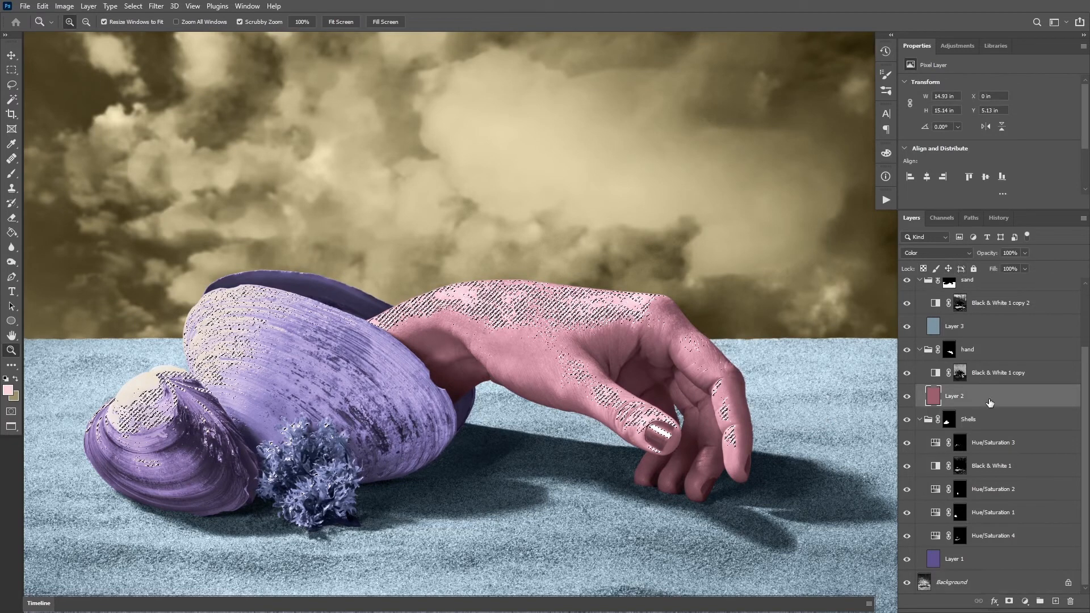
{"action": "left_click", "coordinate": [1025, 601]}
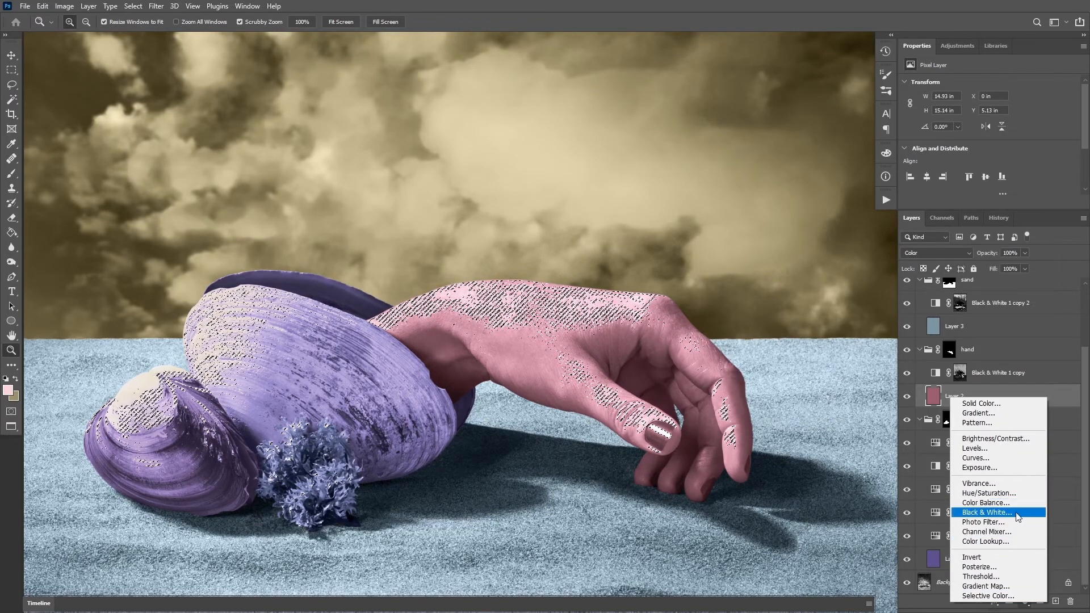
{"action": "left_click", "coordinate": [1020, 493]}
{"action": "left_click_drag", "start_coordinate": [1009, 125], "coordinate": [1032, 127]}
Try to remove the pink from the thumbnail by adding a mask to Layer 2 and painting black over the nail
{"action": "left_click_drag", "start_coordinate": [762, 360], "coordinate": [798, 409]}
{"action": "left_click", "coordinate": [940, 423]}
{"action": "left_click", "coordinate": [1009, 601]}
{"action": "left_click_drag", "start_coordinate": [647, 363], "coordinate": [693, 372]}
{"action": "key", "text": "b"}
{"action": "key", "text": "x"}
{"action": "key", "text": "0"}
{"action": "key", "text": "bracketleft"}
{"action": "key", "text": "bracketleft"}
{"action": "key", "text": "bracketleft"}
{"action": "key", "text": "bracketleft"}
{"action": "key", "text": "bracketleft"}
{"action": "key", "text": "bracketleft"}
{"action": "key", "text": "bracketleft"}
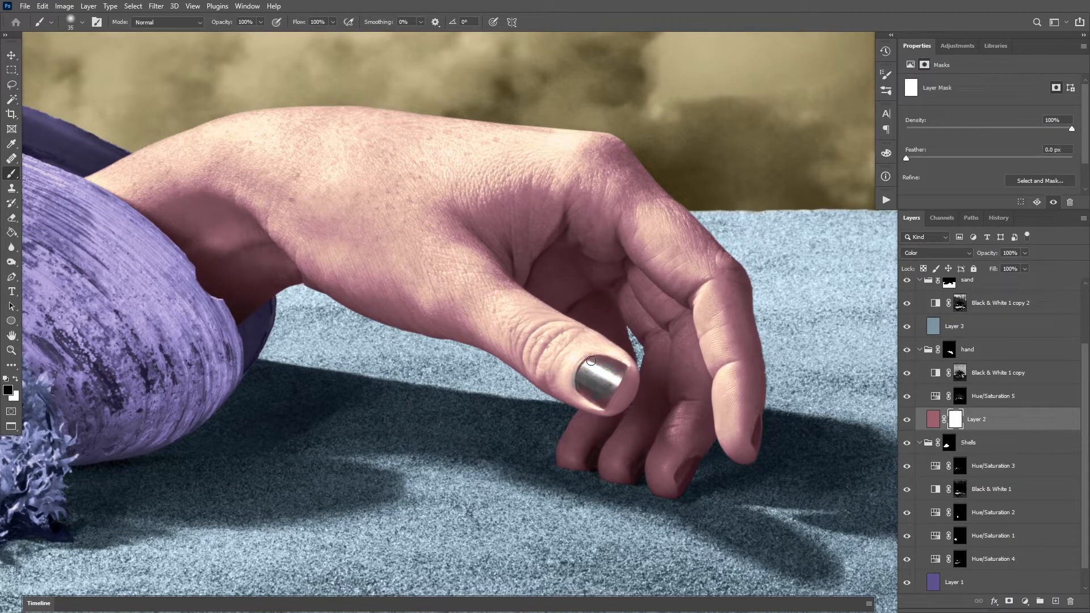
Undo the thumbnail painting and the mask on Layer 2, and inspect the nail up close
{"action": "key", "text": "z"}
{"action": "left_click_drag", "start_coordinate": [661, 375], "coordinate": [622, 372]}
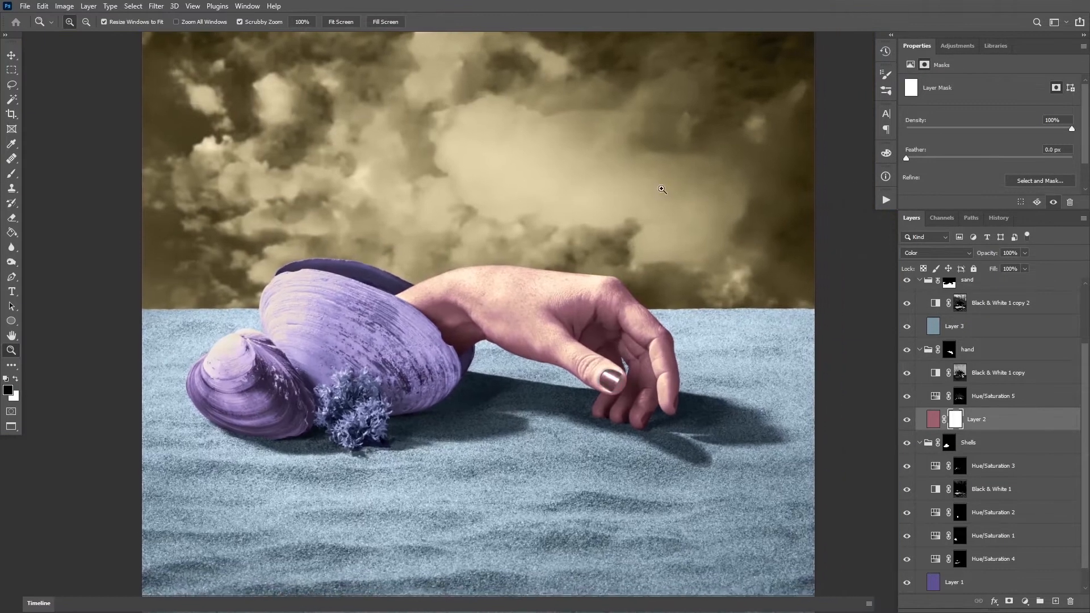
{"action": "left_click_drag", "start_coordinate": [606, 382], "coordinate": [607, 347]}
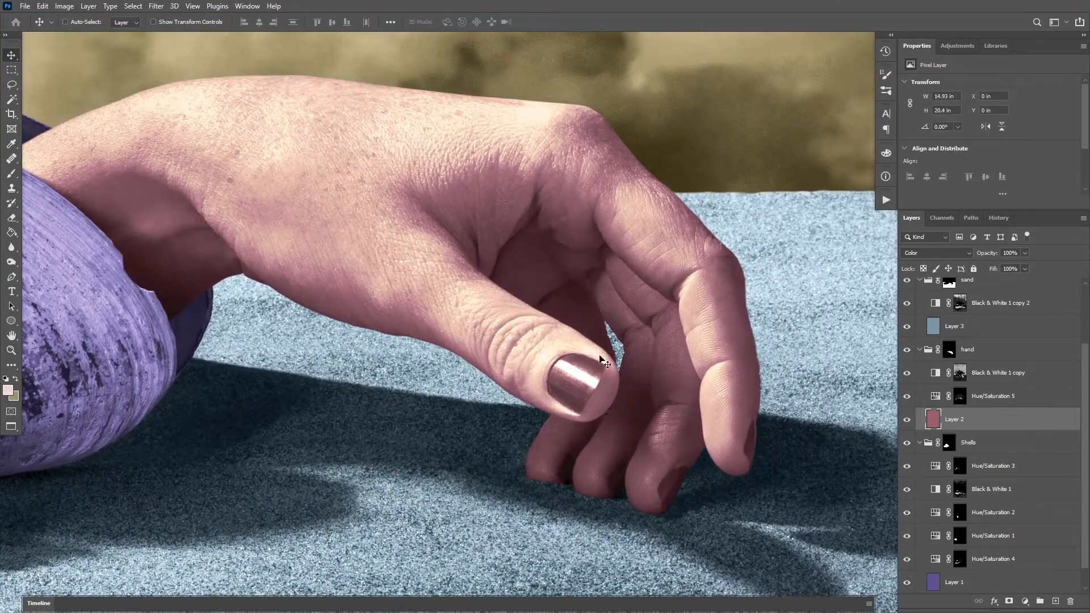
{"action": "key", "text": "z"}
{"action": "left_click_drag", "start_coordinate": [587, 381], "coordinate": [602, 335]}
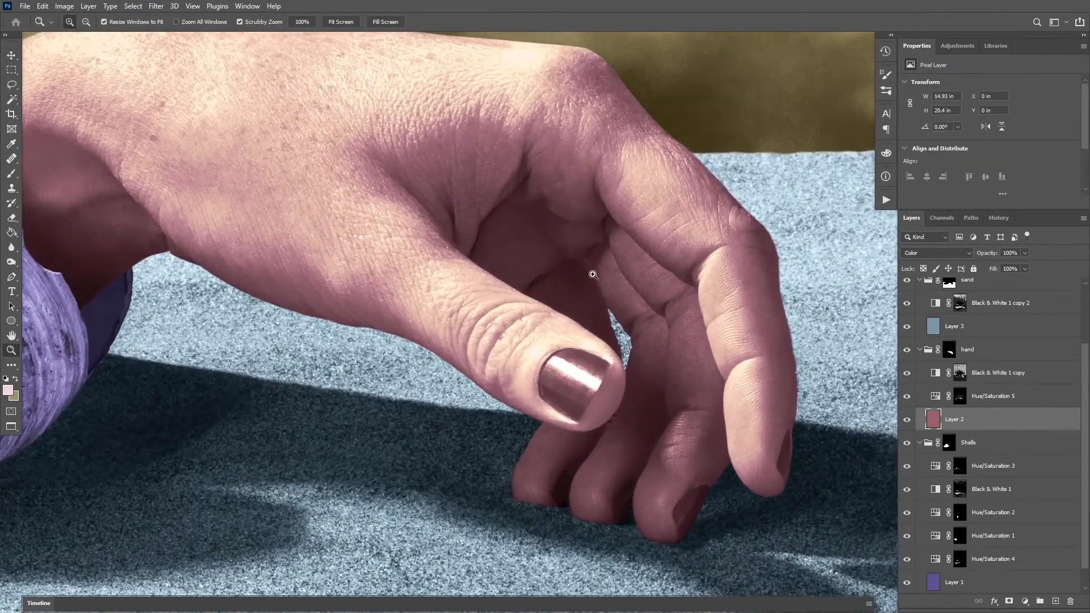
Paint black over the thumbnail and the lower fingernail on the Black & White 1 copy mask to restore their pink
{"action": "left_click", "coordinate": [908, 375]}
{"action": "left_click", "coordinate": [908, 373]}
{"action": "left_click", "coordinate": [960, 373], "text": "alt"}
{"action": "left_click", "coordinate": [959, 373], "text": "alt"}
{"action": "left_click", "coordinate": [960, 373]}
{"action": "key", "text": "b"}
{"action": "key", "text": "d"}
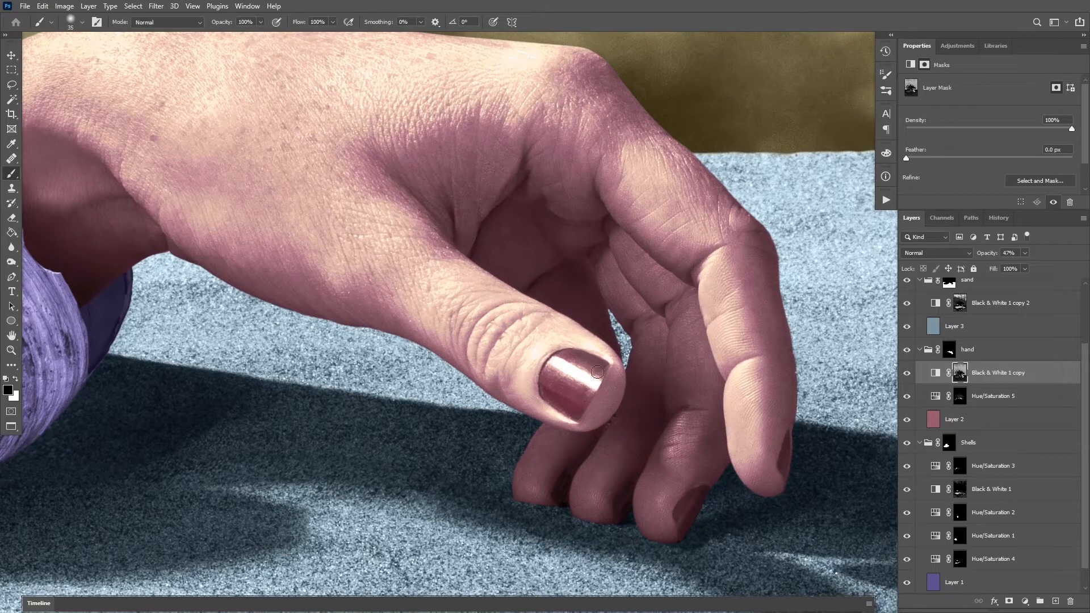
{"action": "left_click_drag", "start_coordinate": [699, 503], "coordinate": [682, 523]}
{"action": "left_click_drag", "start_coordinate": [618, 247], "coordinate": [559, 240]}
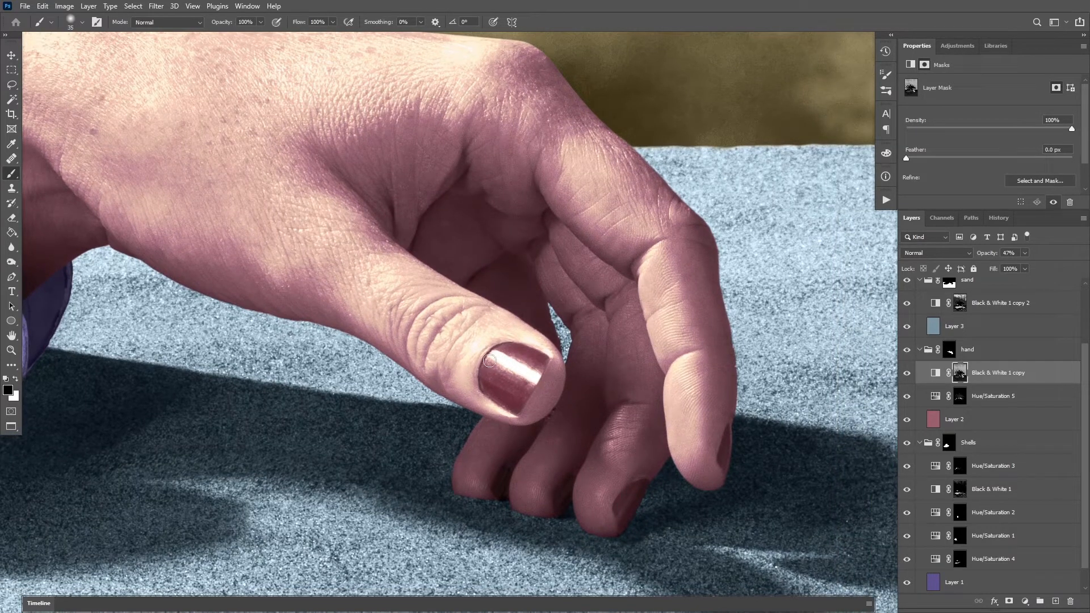
Examine the recolored hand and nails within the whole composite
{"action": "key", "text": "z"}
{"action": "left_click_drag", "start_coordinate": [537, 368], "coordinate": [420, 364]}
{"action": "left_click_drag", "start_coordinate": [519, 166], "coordinate": [526, 186]}
{"action": "key", "text": "v"}
{"action": "left_click_drag", "start_coordinate": [489, 288], "coordinate": [484, 293]}
{"action": "key", "text": "z"}
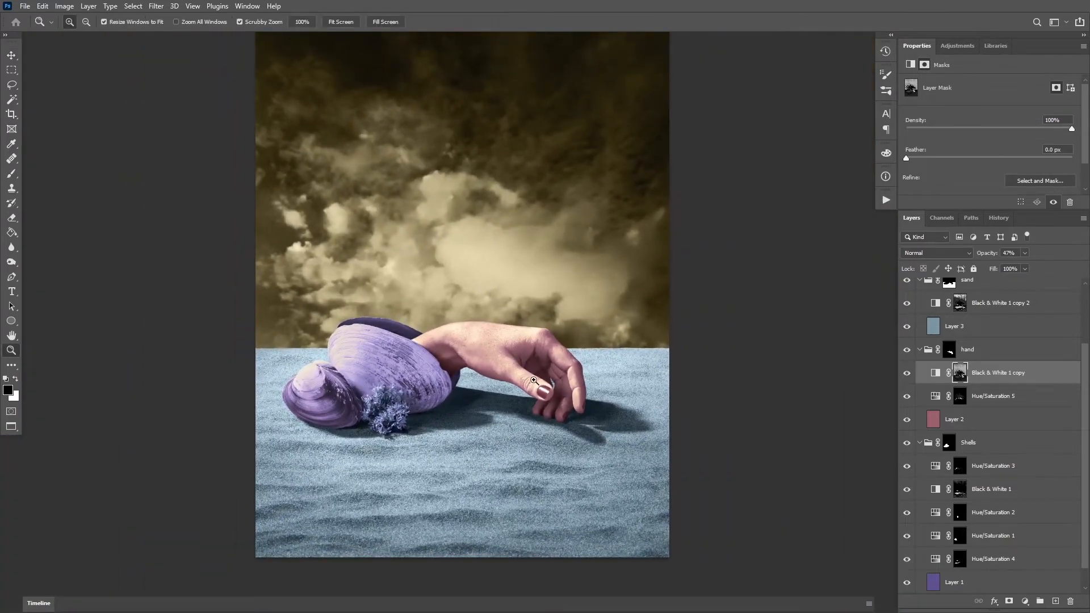
{"action": "left_click_drag", "start_coordinate": [534, 379], "coordinate": [570, 366]}
{"action": "key", "text": "v"}
{"action": "left_click_drag", "start_coordinate": [588, 328], "coordinate": [587, 353]}
{"action": "key", "text": "z"}
{"action": "left_click_drag", "start_coordinate": [588, 353], "coordinate": [574, 359]}
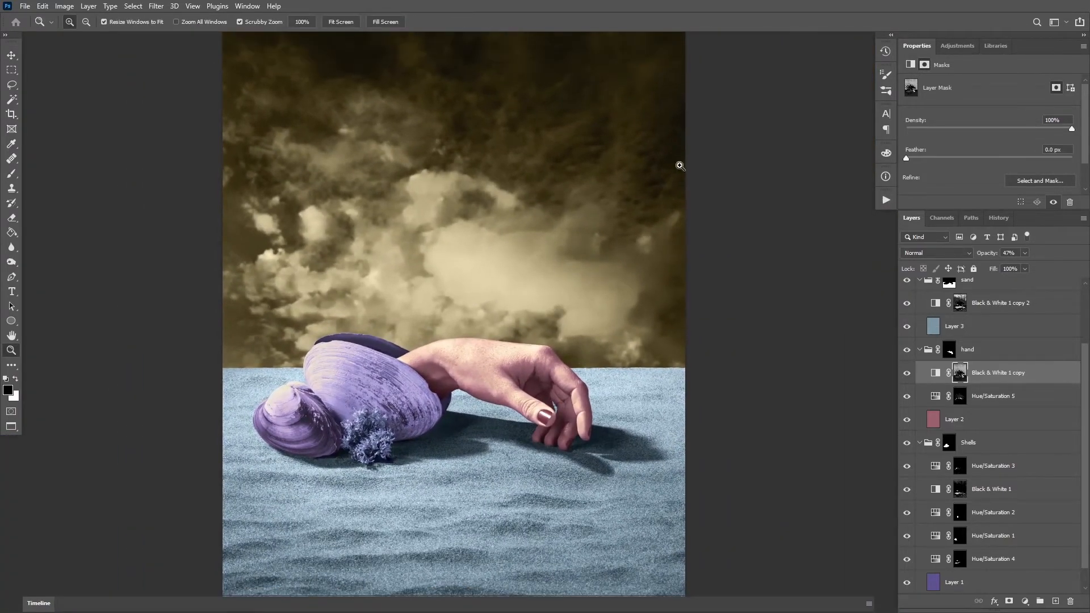
{"action": "key", "text": "v"}
{"action": "left_click_drag", "start_coordinate": [778, 339], "coordinate": [774, 351]}
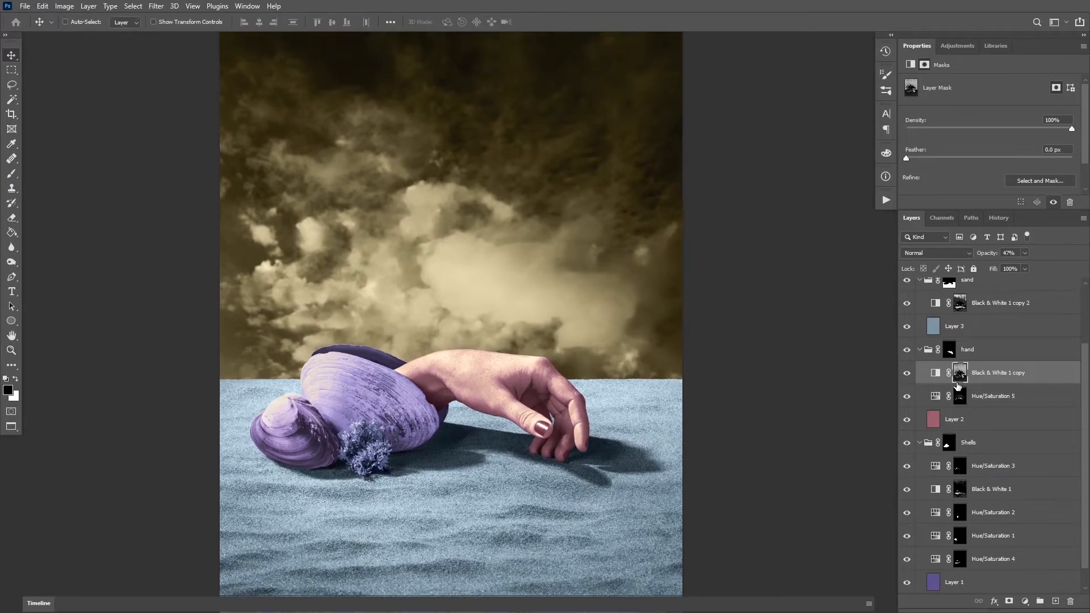
Try adding a Hue/Saturation adjustment above the sand's blue color layer and undo it
{"action": "left_click", "coordinate": [943, 327]}
{"action": "left_click_drag", "start_coordinate": [664, 387], "coordinate": [660, 369]}
{"action": "key", "text": "z"}
{"action": "left_click_drag", "start_coordinate": [662, 372], "coordinate": [644, 381]}
{"action": "key", "text": "v"}
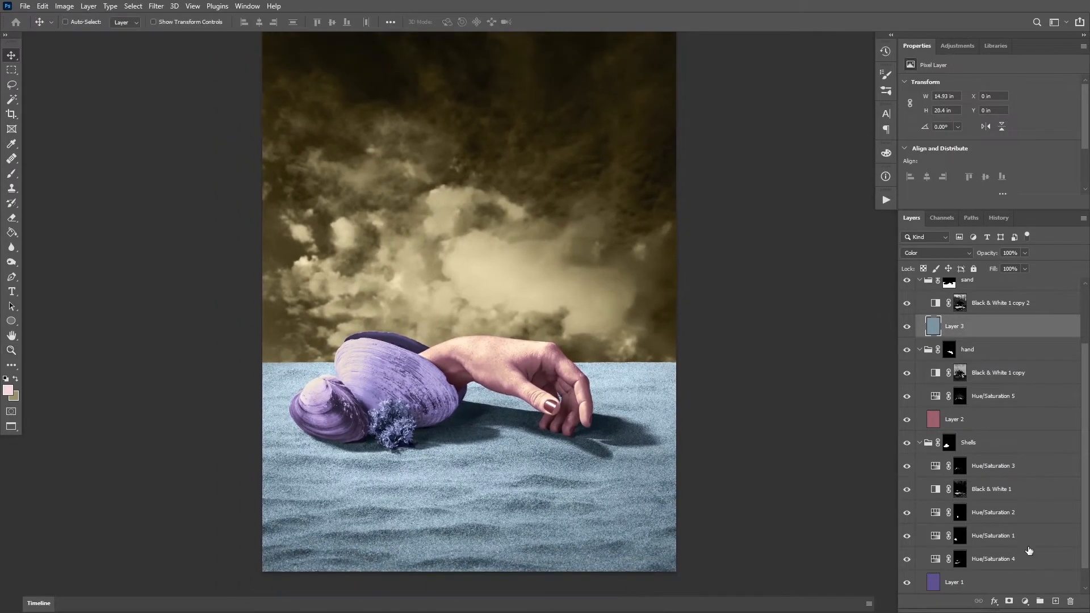
{"action": "left_click", "coordinate": [1026, 601]}
{"action": "left_click", "coordinate": [1022, 489]}
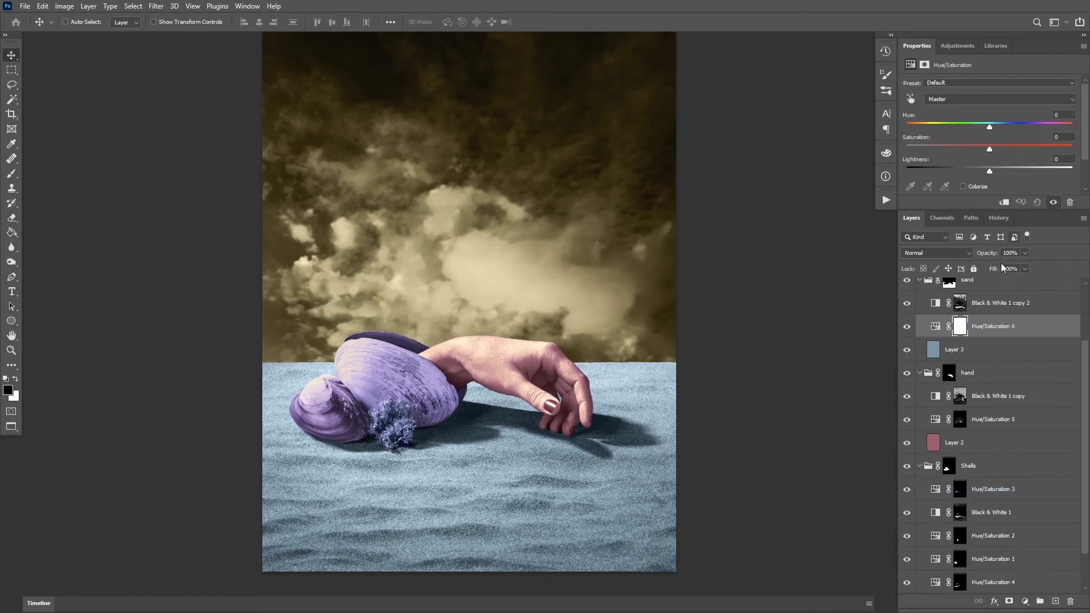
{"action": "key", "text": "ctrl+z"}
{"action": "scroll", "coordinate": [1078, 560], "scroll_direction": "down", "scroll_amount": 1}
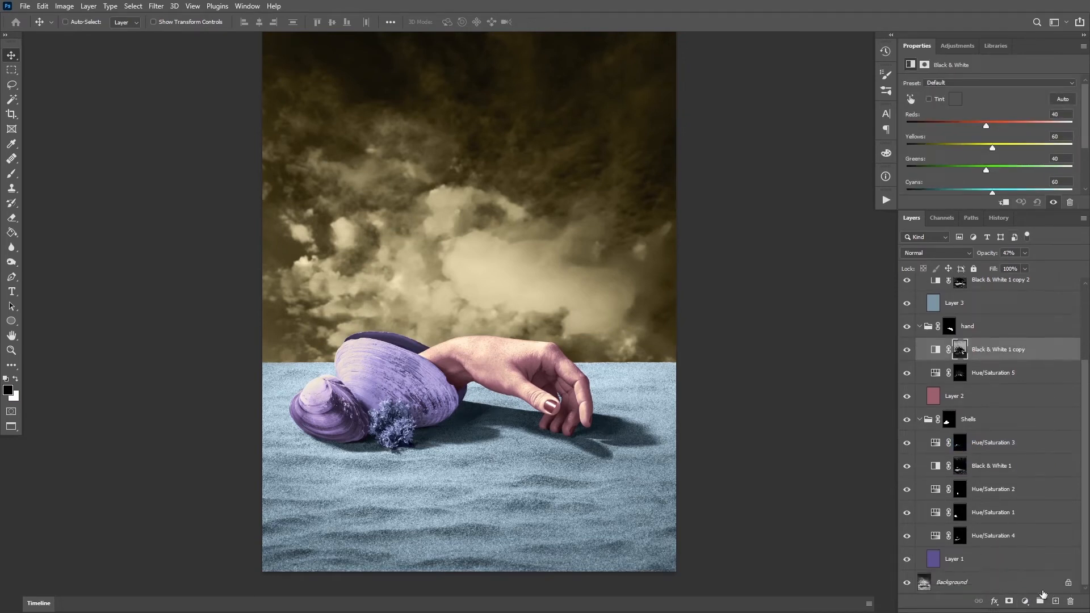
Select the brightest sand highlights on the Background layer with Color Range, sampling near the horizon at fuzziness 57
{"action": "left_click", "coordinate": [1022, 582]}
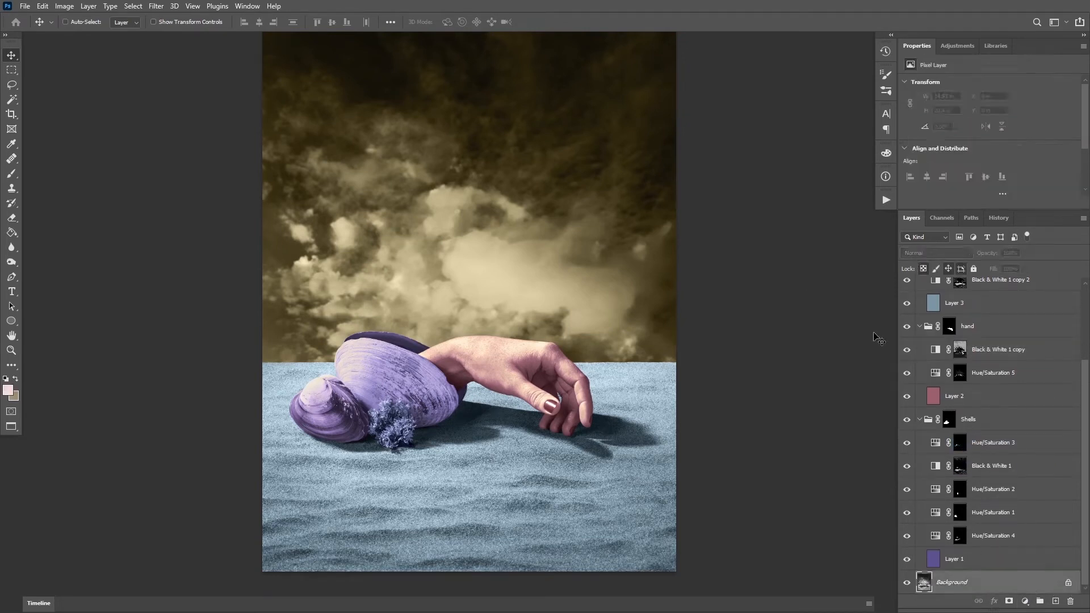
{"action": "left_click", "coordinate": [134, 6]}
{"action": "left_click", "coordinate": [159, 118]}
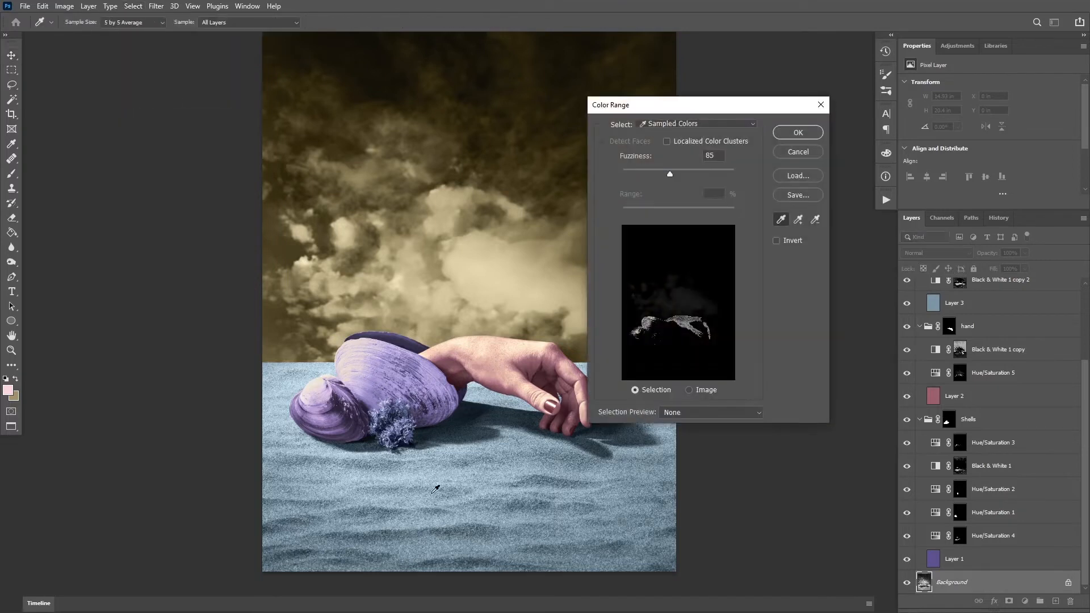
{"action": "left_click", "coordinate": [402, 523]}
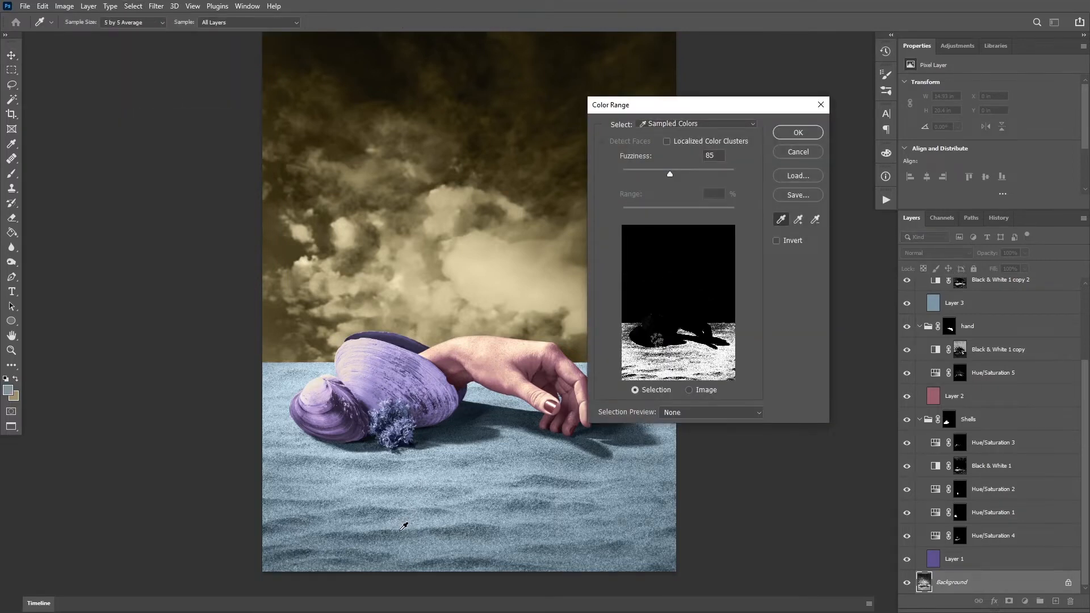
{"action": "left_click", "coordinate": [655, 172]}
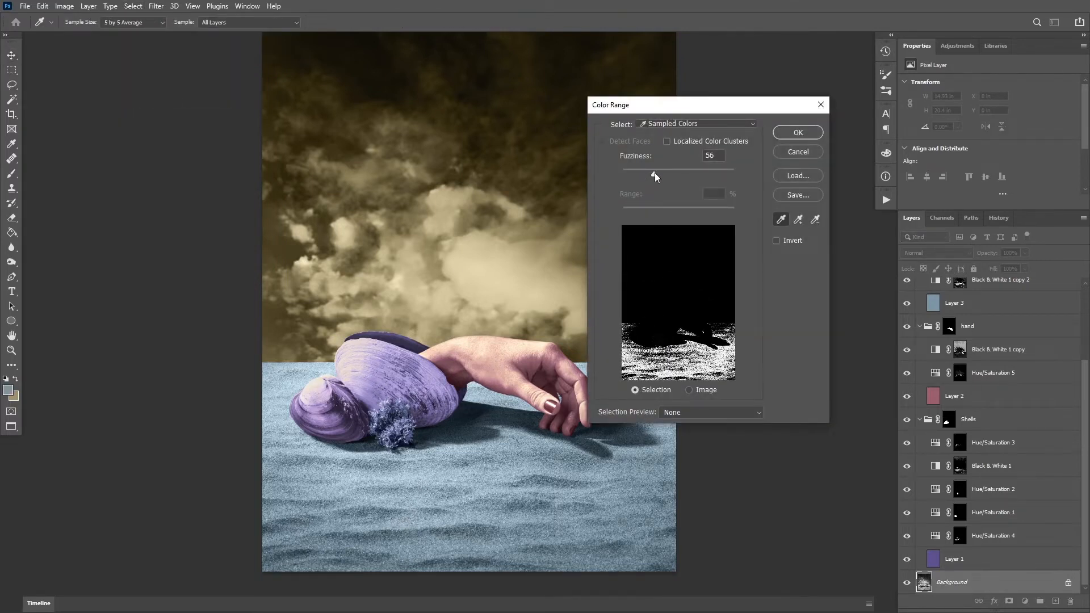
{"action": "left_click", "coordinate": [325, 367]}
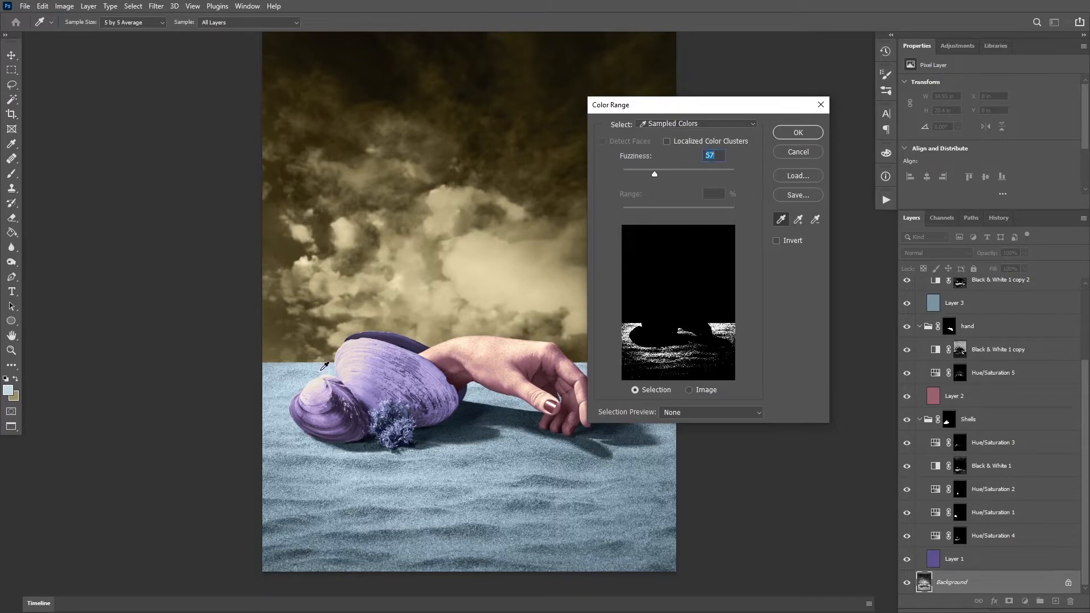
{"action": "key", "text": "Return"}
Add a Hue/Saturation adjustment above Layer 3 from the sand selection and set its hue to -141
{"action": "left_click", "coordinate": [965, 302]}
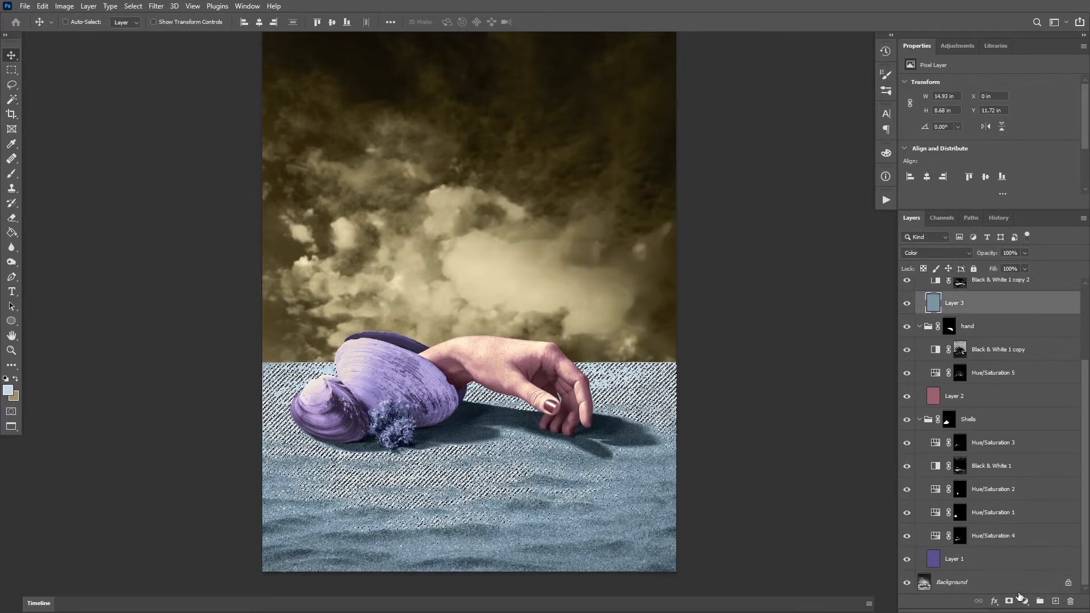
{"action": "left_click", "coordinate": [1025, 602]}
{"action": "left_click", "coordinate": [1014, 492]}
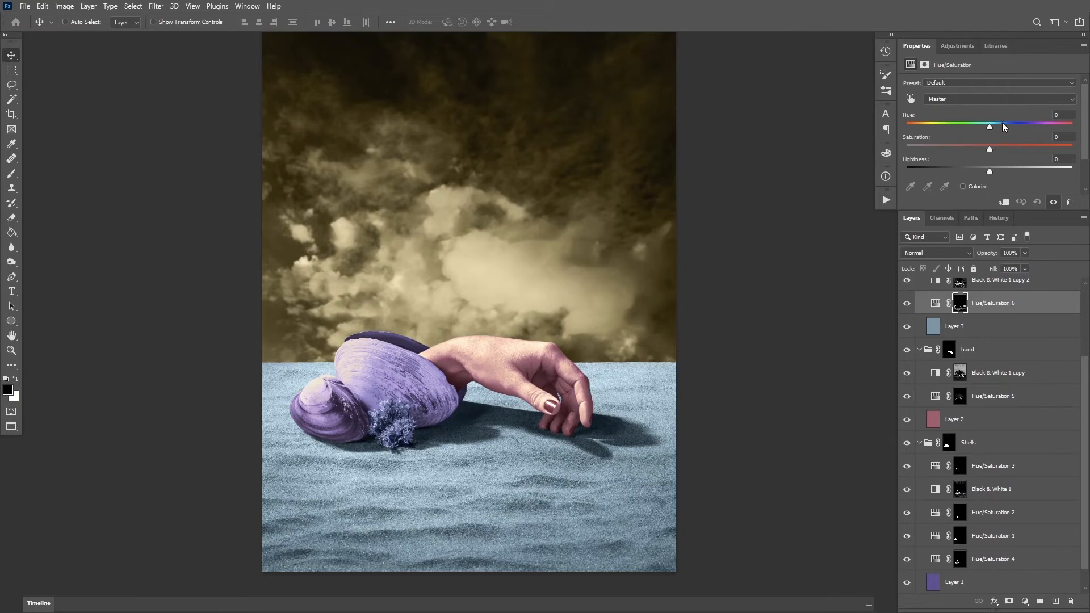
{"action": "left_click_drag", "start_coordinate": [1031, 121], "coordinate": [957, 121]}
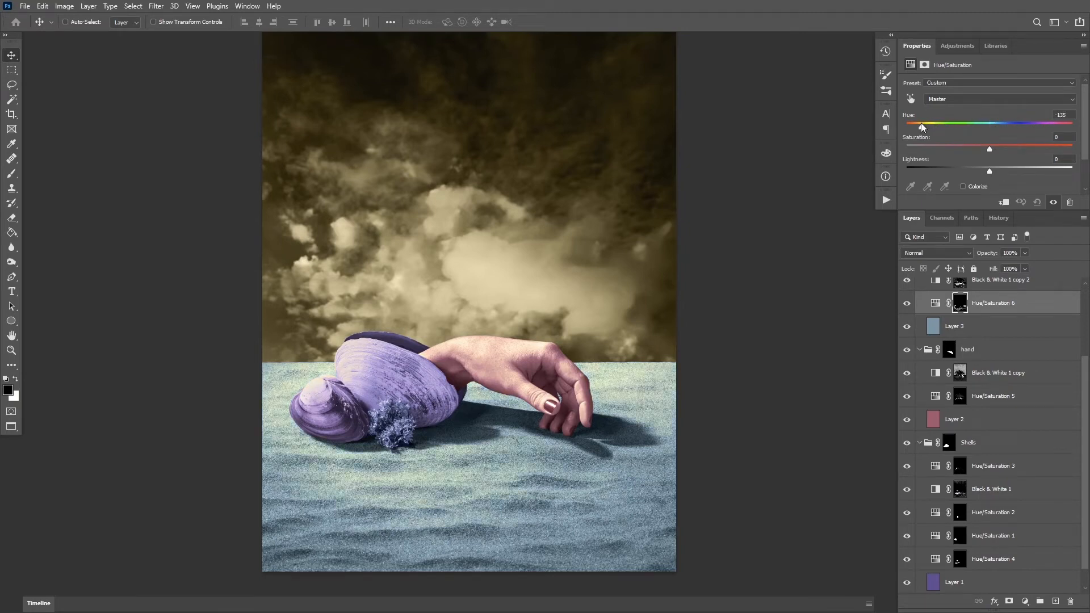
{"action": "left_click_drag", "start_coordinate": [713, 328], "coordinate": [688, 330]}
{"action": "left_click_drag", "start_coordinate": [996, 145], "coordinate": [989, 149]}
{"action": "left_click_drag", "start_coordinate": [795, 216], "coordinate": [804, 228]}
{"action": "left_click_drag", "start_coordinate": [768, 259], "coordinate": [773, 253]}
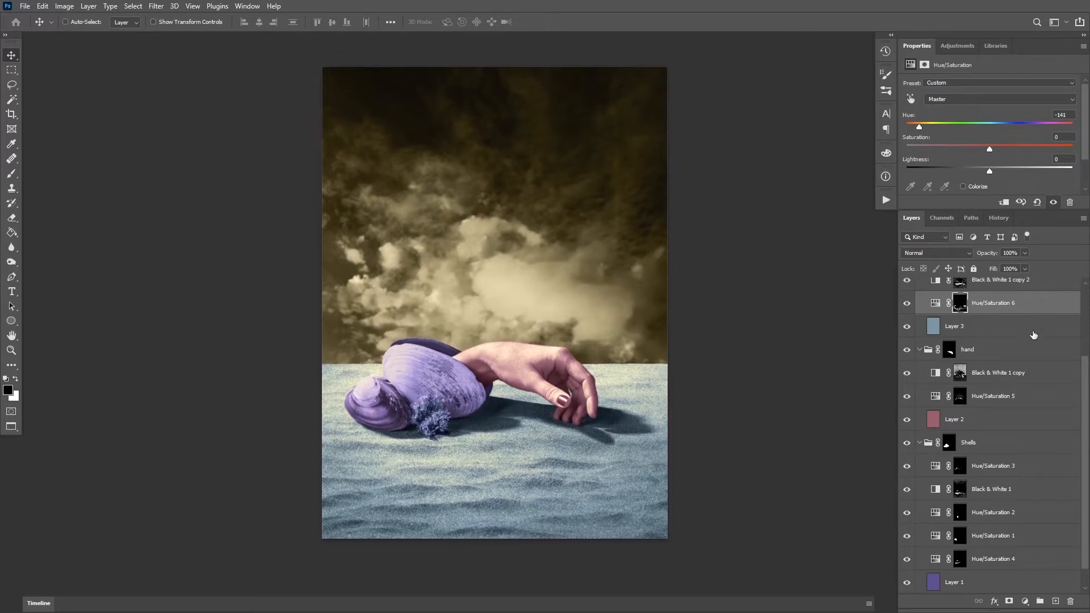
Compare the recolored composite side by side with the finished reference image
{"action": "mouse_move", "coordinate": [1085, 374]}
{"action": "left_mouse_down"}
{"action": "mouse_move", "coordinate": [1085, 304]}
{"action": "mouse_move", "coordinate": [1083, 390]}
{"action": "left_mouse_up"}
{"action": "left_click", "coordinate": [940, 560]}
{"action": "key", "text": "ctrl+space"}
{"action": "left_click_drag", "start_coordinate": [423, 374], "coordinate": [477, 349]}
{"action": "mouse_move", "coordinate": [510, 369]}
{"action": "left_mouse_down"}
{"action": "mouse_move", "coordinate": [494, 404]}
{"action": "mouse_move", "coordinate": [501, 379]}
{"action": "left_mouse_up"}
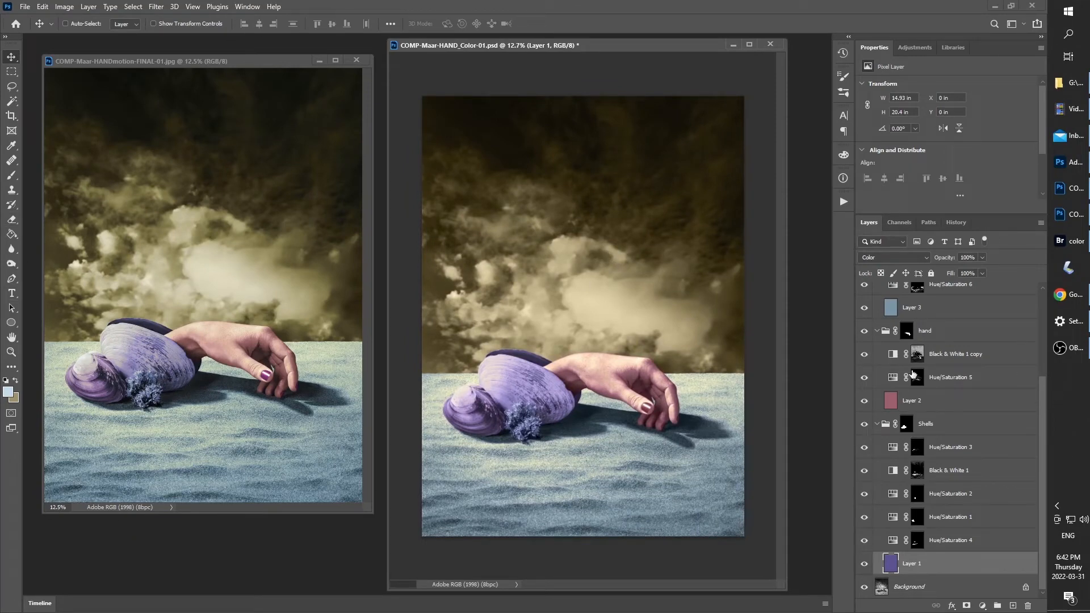
{"action": "left_click_drag", "start_coordinate": [1039, 404], "coordinate": [1046, 257]}
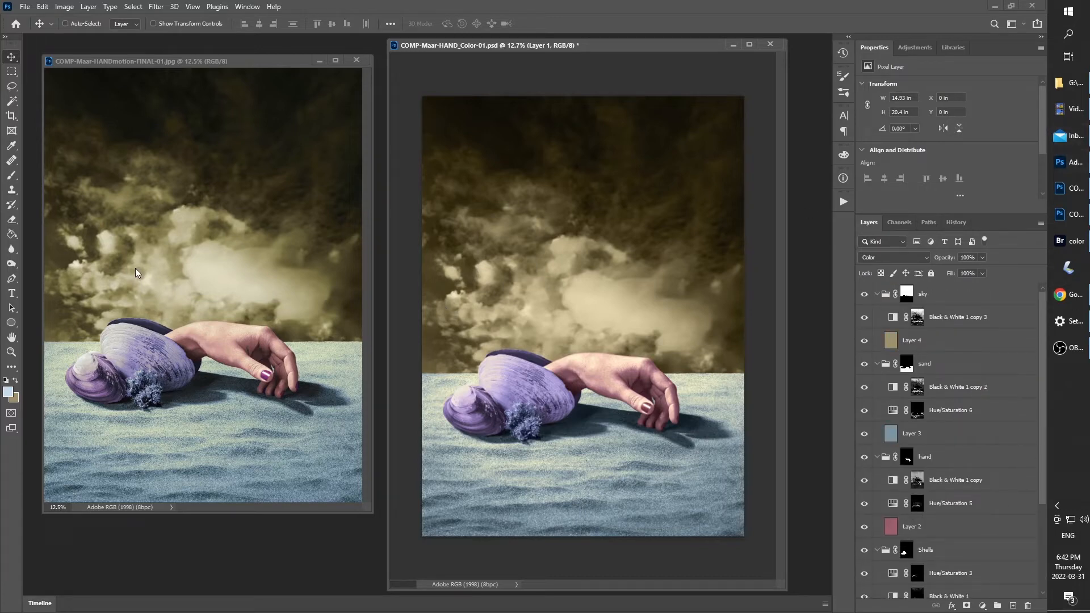
Add a Color Balance adjustment above Layer 4 in the sky group with midtones Cyan-Red -5 and Magenta-Green +4, and compare before and after
{"action": "left_click", "coordinate": [965, 343]}
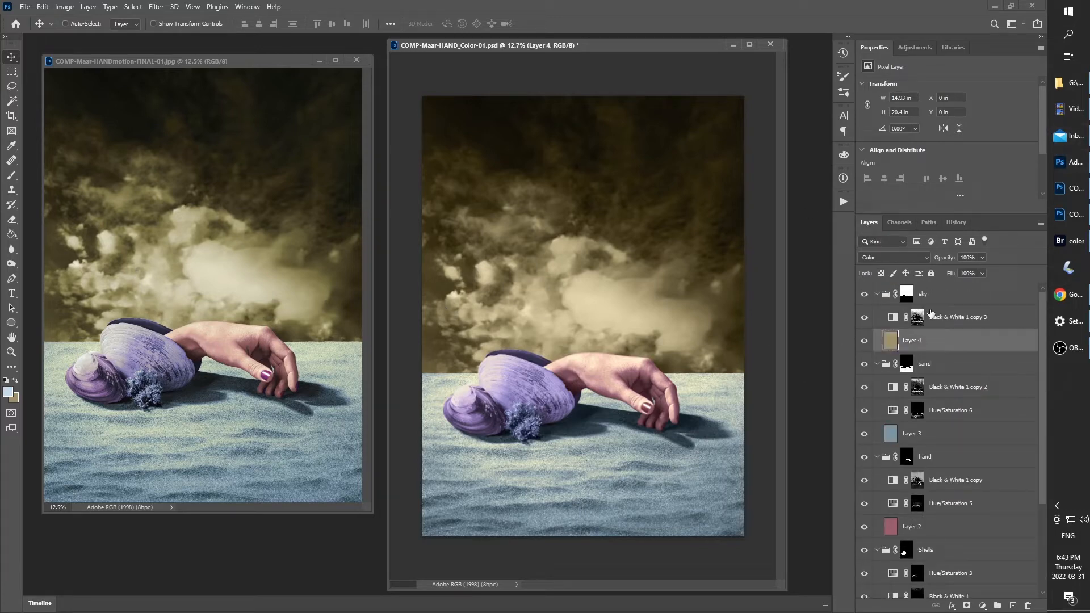
{"action": "left_click", "coordinate": [982, 606]}
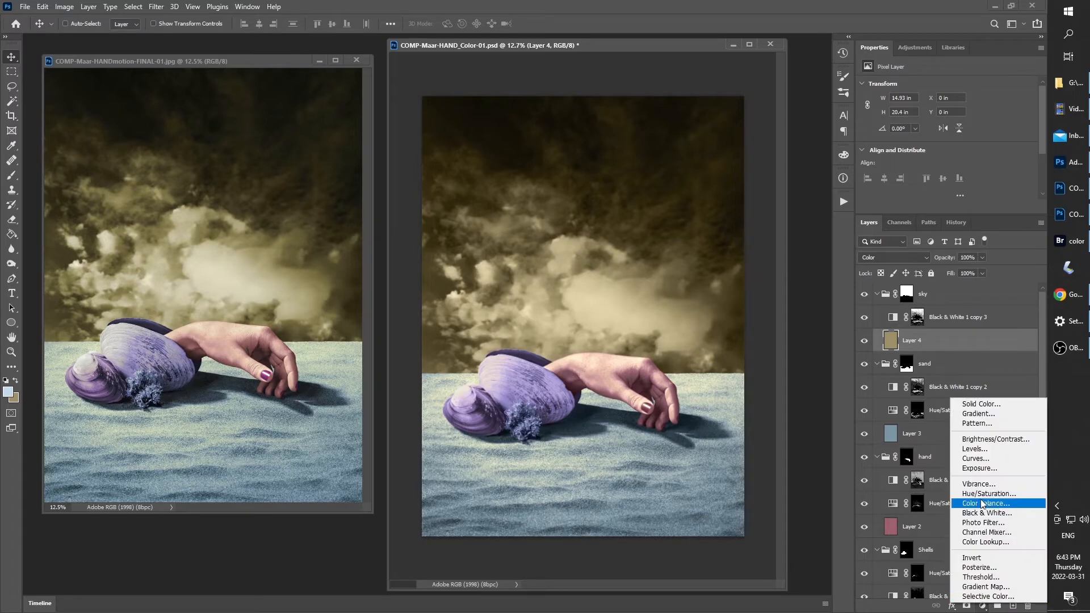
{"action": "left_click", "coordinate": [984, 504]}
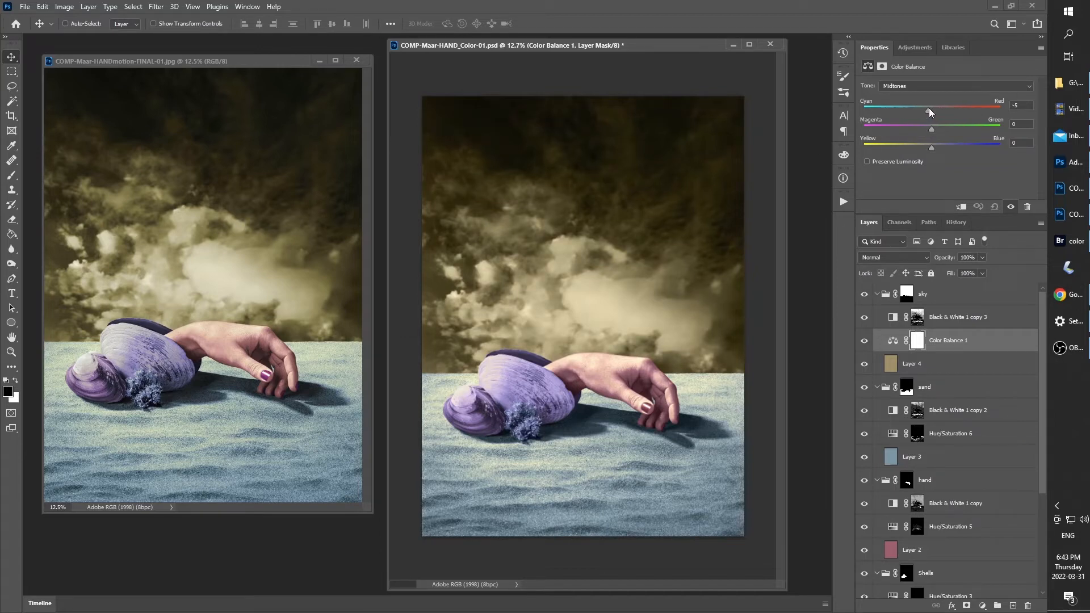
{"action": "left_click_drag", "start_coordinate": [932, 129], "coordinate": [934, 128]}
{"action": "left_click", "coordinate": [866, 341]}
{"action": "left_click", "coordinate": [866, 342]}
{"action": "left_click", "coordinate": [867, 343]}
{"action": "left_click", "coordinate": [864, 341]}
{"action": "left_click", "coordinate": [892, 342]}
{"action": "key", "text": "f"}
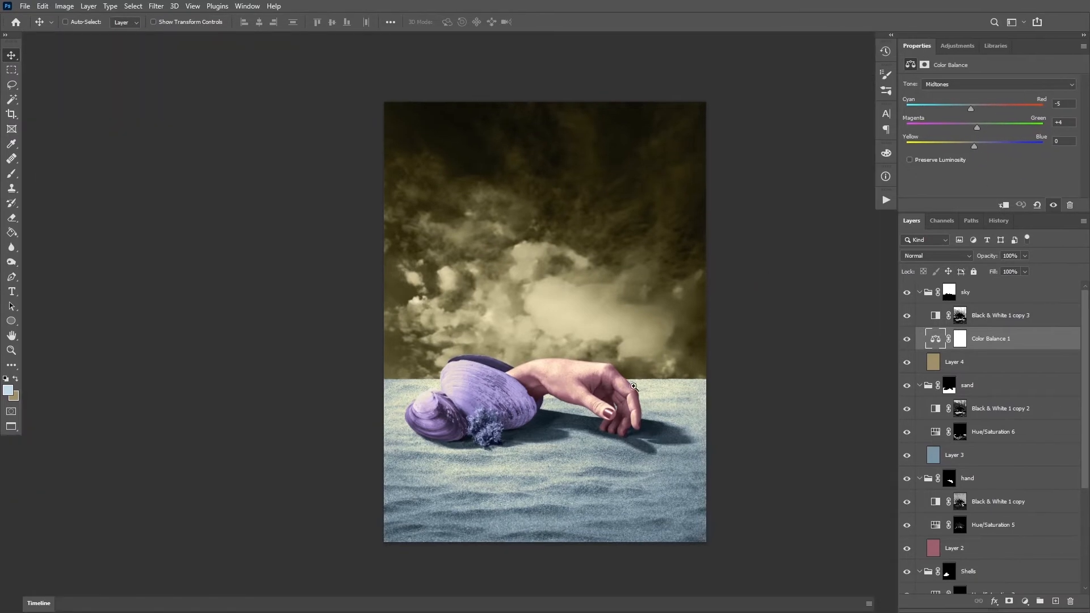
Reduce the sky's Color Balance adjustment to 58% opacity while viewing the composite up close
{"action": "key", "text": "z"}
{"action": "left_click_drag", "start_coordinate": [588, 381], "coordinate": [663, 319]}
{"action": "key", "text": "v"}
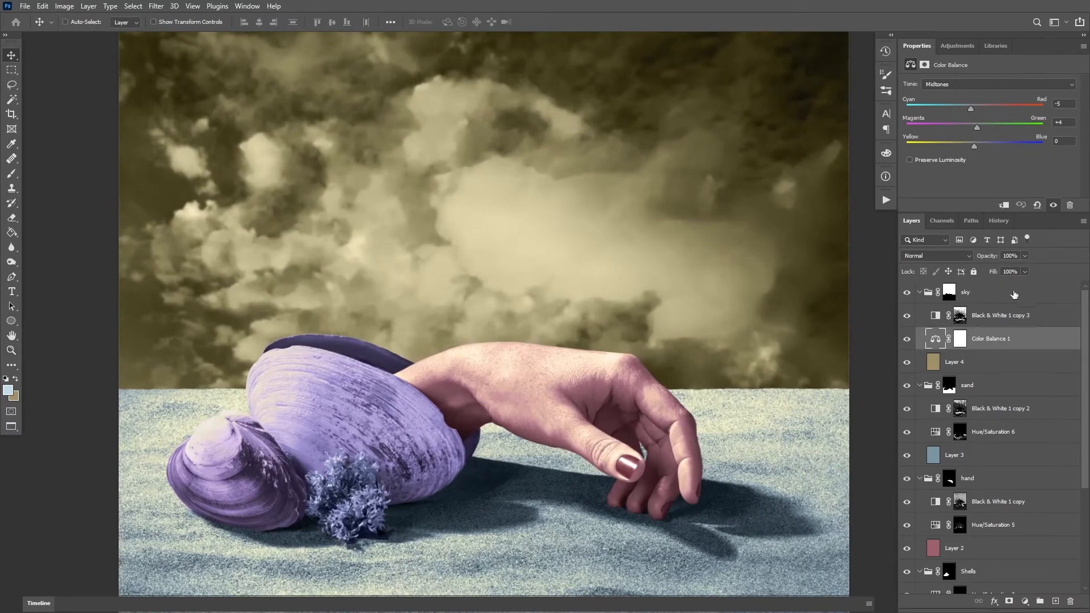
{"action": "left_click_drag", "start_coordinate": [1009, 269], "coordinate": [1003, 269]}
{"action": "left_click", "coordinate": [879, 364]}
{"action": "left_click_drag", "start_coordinate": [811, 403], "coordinate": [774, 339]}
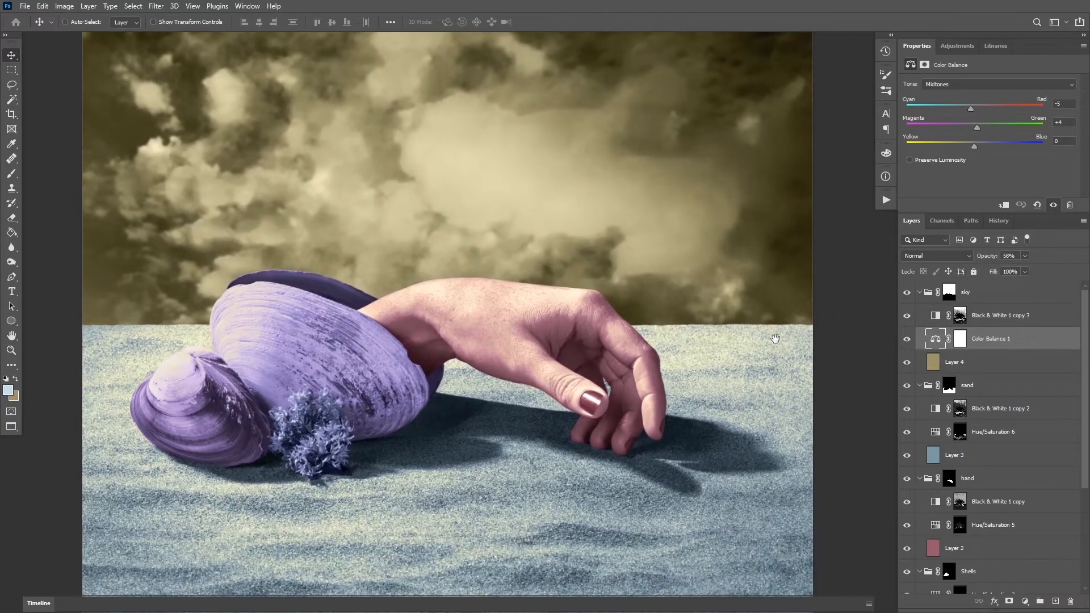
Try the Color blend mode on the sand's Hue/Saturation 6 adjustment and cancel it
{"action": "left_click", "coordinate": [993, 410]}
{"action": "left_click", "coordinate": [994, 431]}
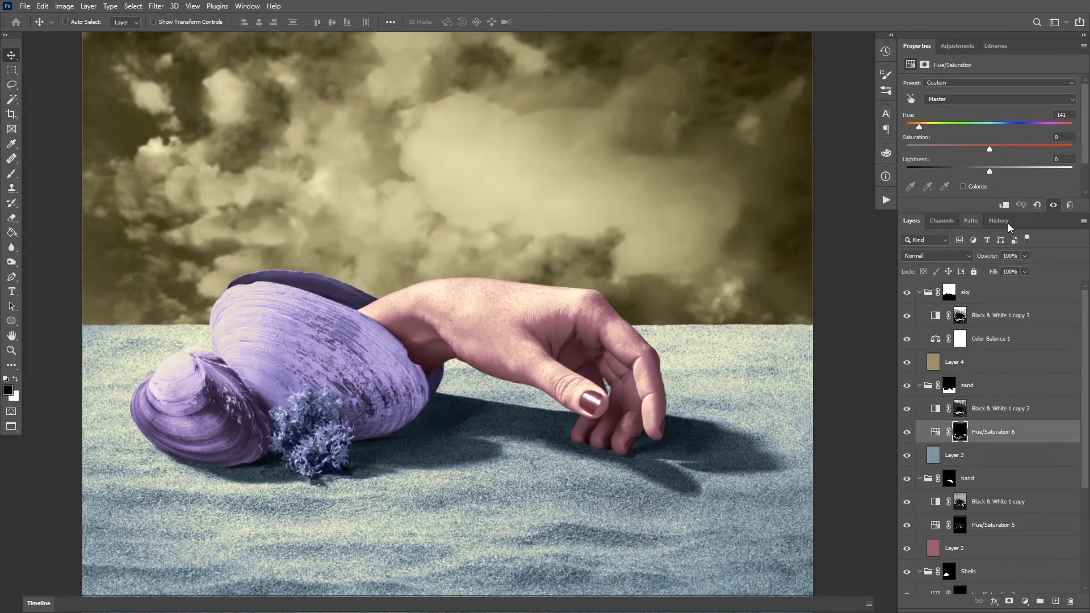
{"action": "left_click", "coordinate": [940, 254]}
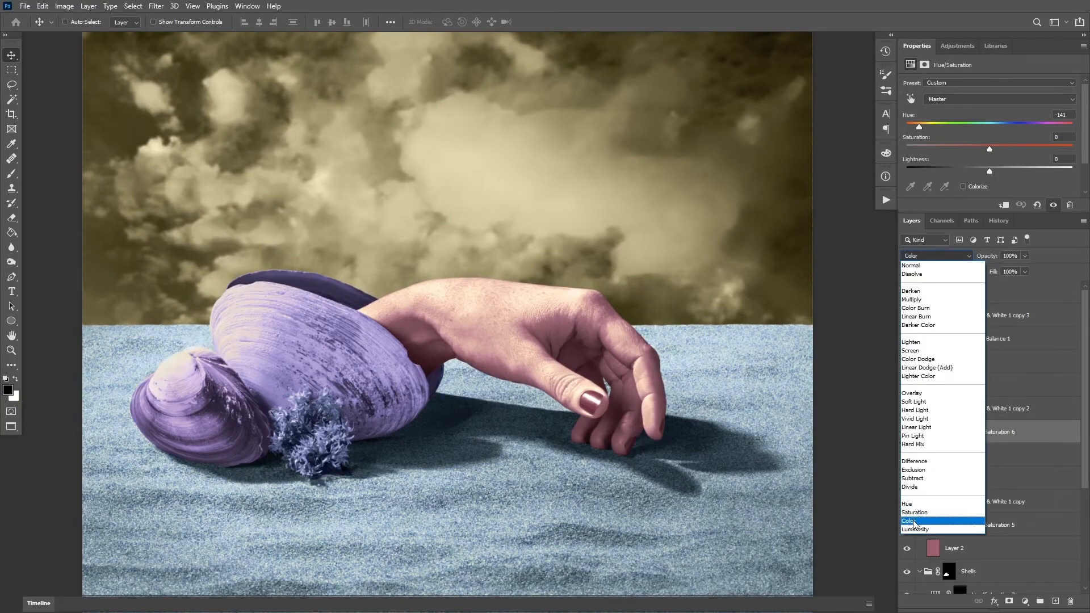
{"action": "key", "text": "Escape"}
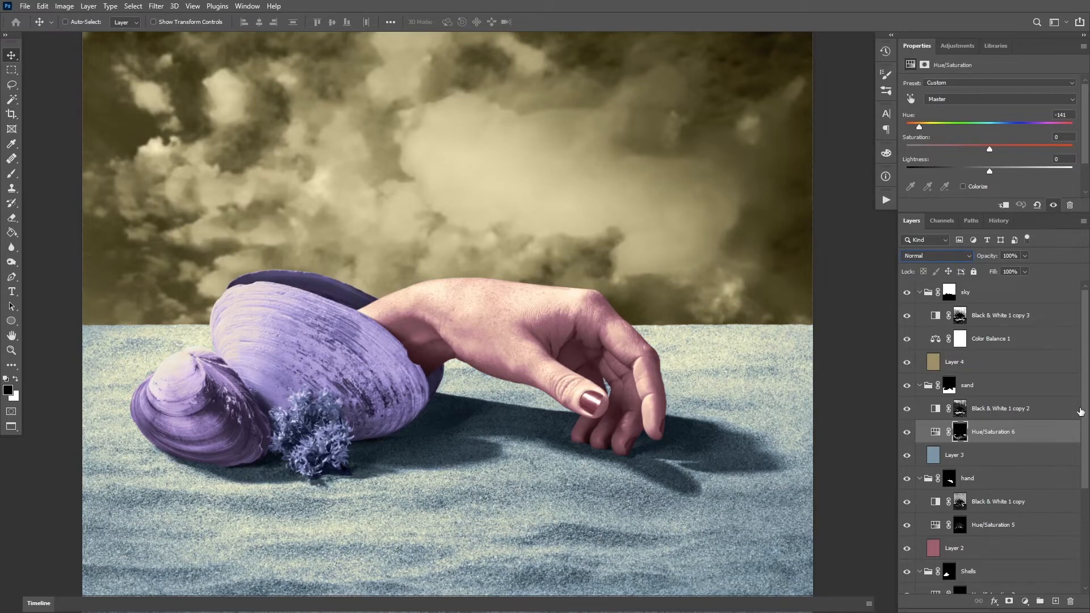
Toggle the hand's Hue/Saturation 5 adjustment, try the Color blend mode on it and undo the change
{"action": "scroll", "coordinate": [1080, 411], "scroll_direction": "down", "scroll_amount": 5}
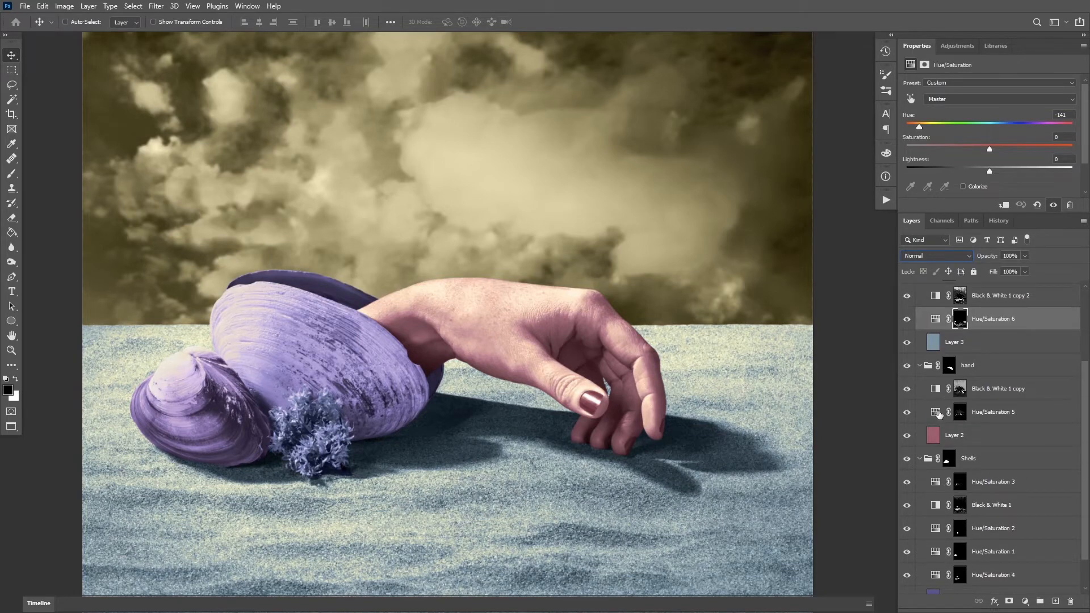
{"action": "left_click", "coordinate": [937, 412]}
{"action": "left_click", "coordinate": [907, 413]}
{"action": "left_click", "coordinate": [908, 413]}
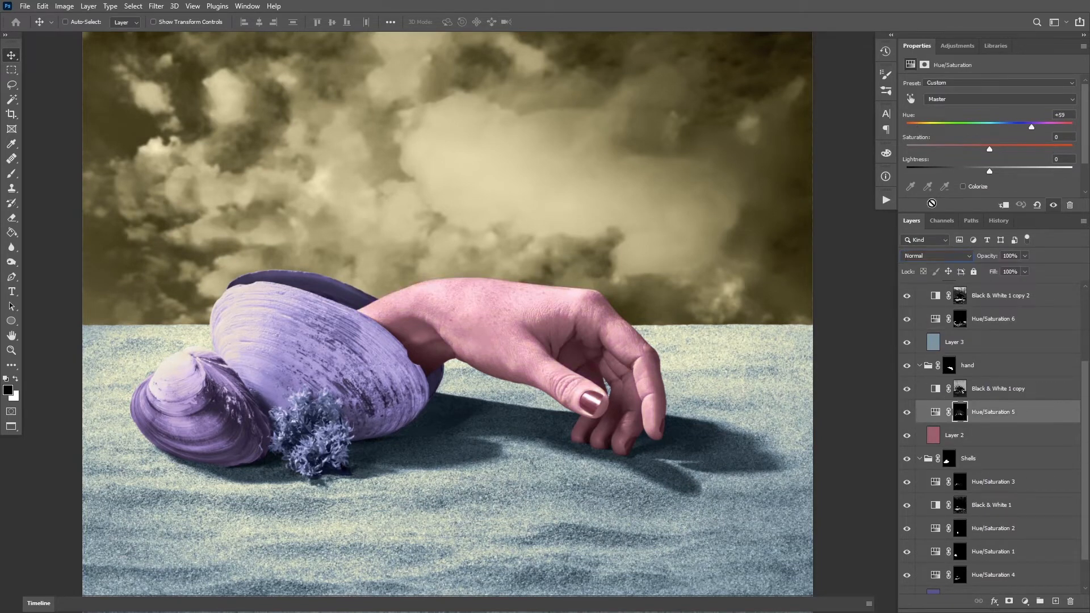
{"action": "left_click", "coordinate": [965, 257]}
{"action": "left_click", "coordinate": [920, 521]}
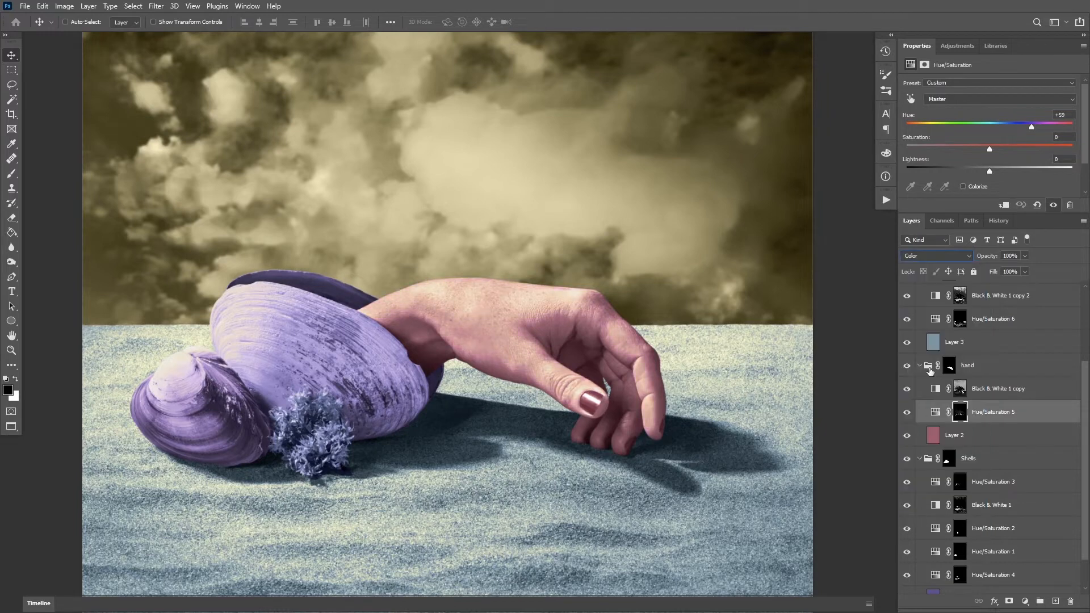
{"action": "left_click", "coordinate": [935, 413]}
{"action": "key", "text": "shift+alt+n"}
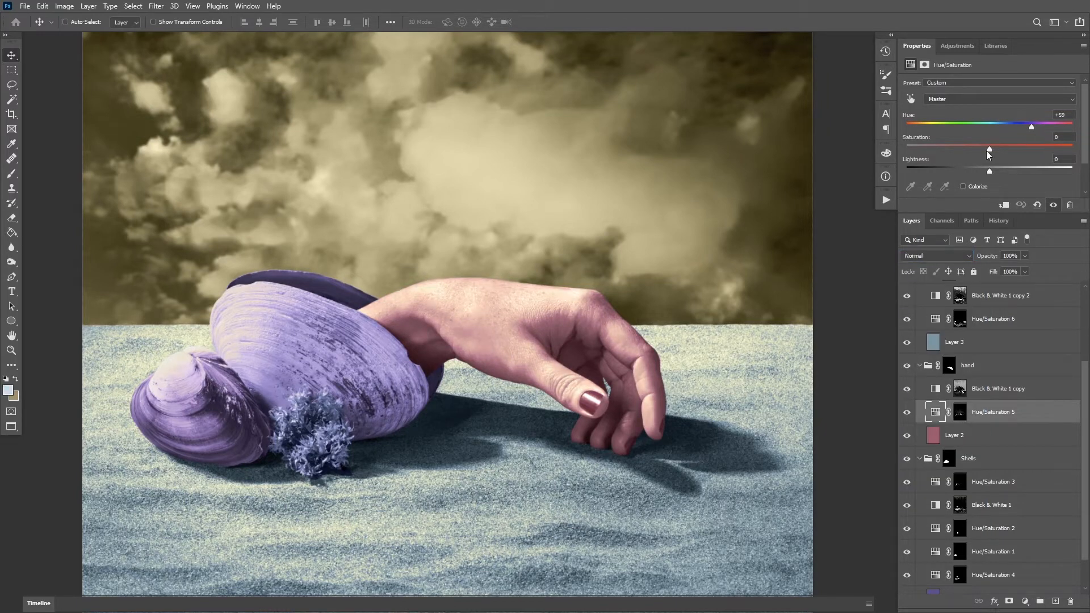
Try the Color blend mode on Hue/Saturation 5 again, compare it on and off, and return it to Normal
{"action": "left_click", "coordinate": [959, 258]}
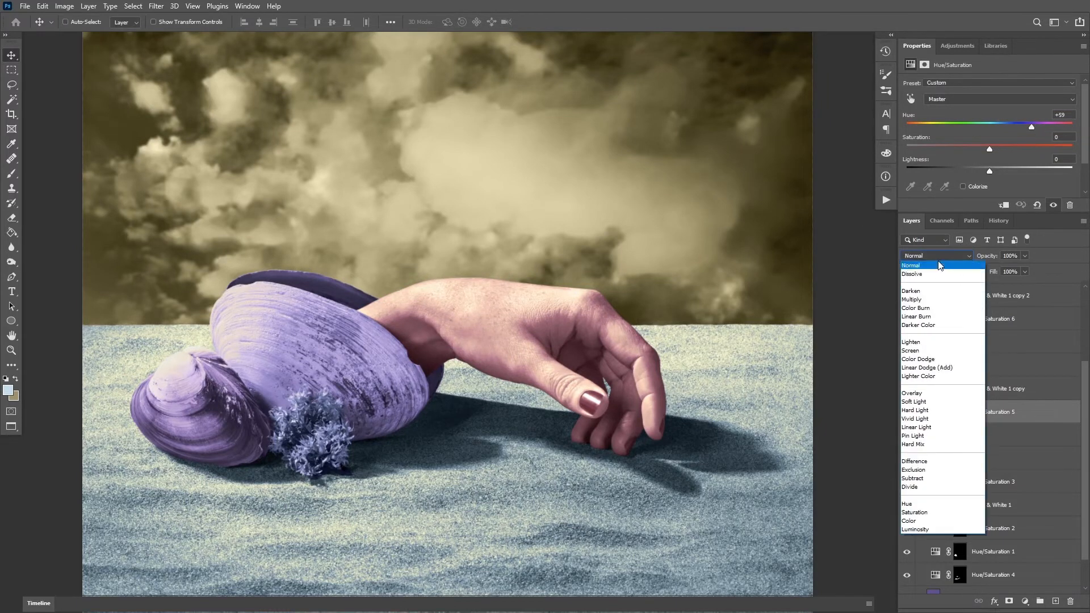
{"action": "left_click", "coordinate": [914, 521]}
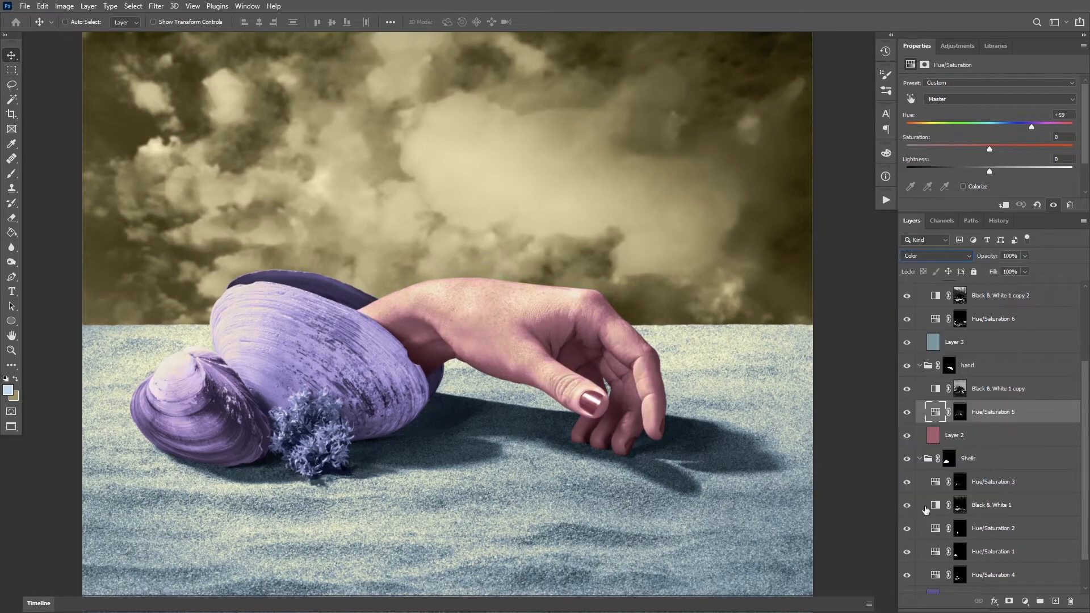
{"action": "scroll", "coordinate": [812, 284], "scroll_direction": "right", "scroll_amount": 1}
{"action": "left_click", "coordinate": [907, 412]}
{"action": "left_click", "coordinate": [908, 413]}
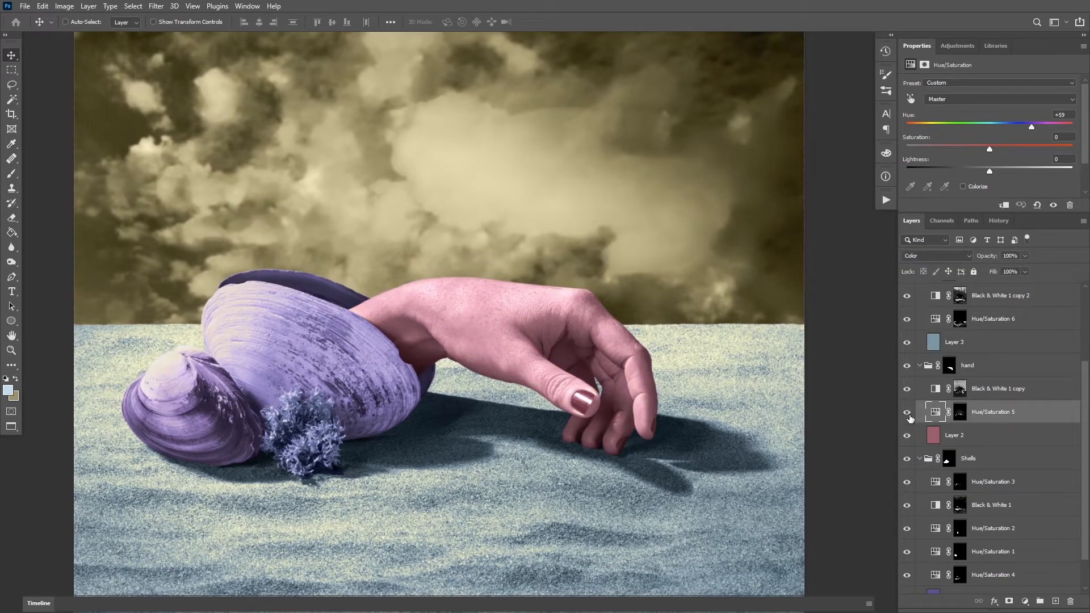
{"action": "left_click", "coordinate": [932, 256]}
{"action": "left_click", "coordinate": [923, 267]}
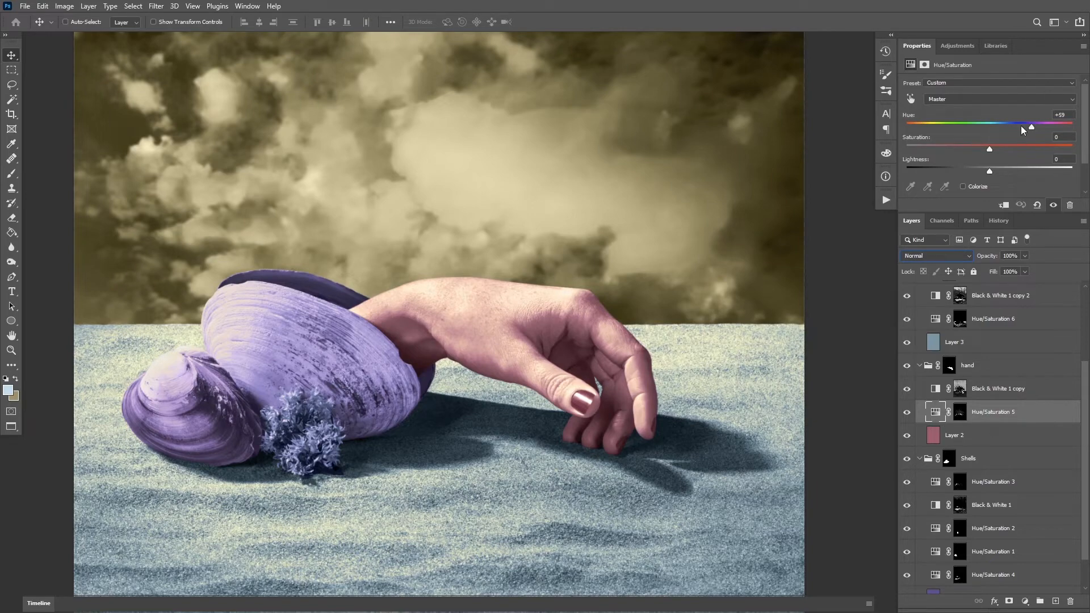
Set the hand's Hue/Saturation 5 blend mode to Color and check its effect up close and on the whole image
{"action": "key", "text": "ctrl+space"}
{"action": "left_click_drag", "start_coordinate": [528, 306], "coordinate": [623, 256]}
{"action": "left_click", "coordinate": [939, 257]}
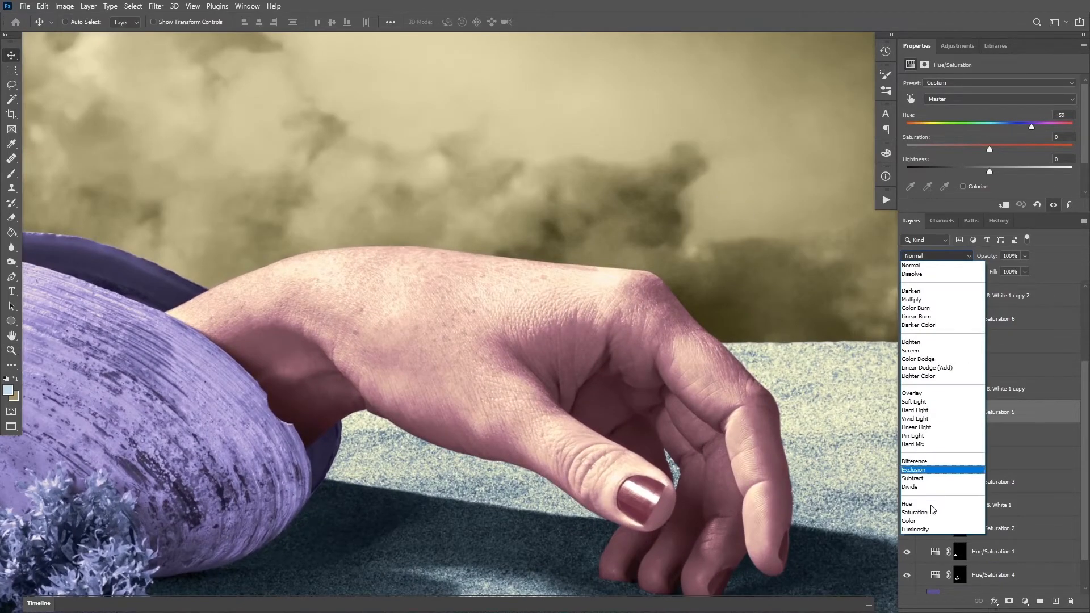
{"action": "left_click", "coordinate": [922, 522]}
{"action": "left_click", "coordinate": [909, 414]}
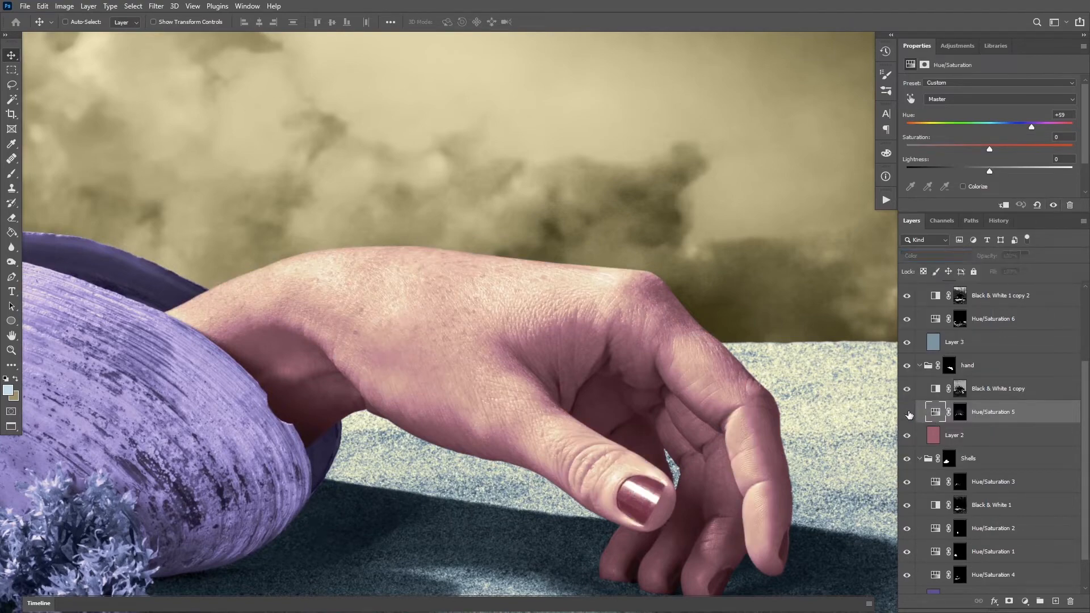
{"action": "left_click", "coordinate": [909, 414]}
{"action": "key", "text": "ctrl"}
{"action": "key", "text": "ctrl+0"}
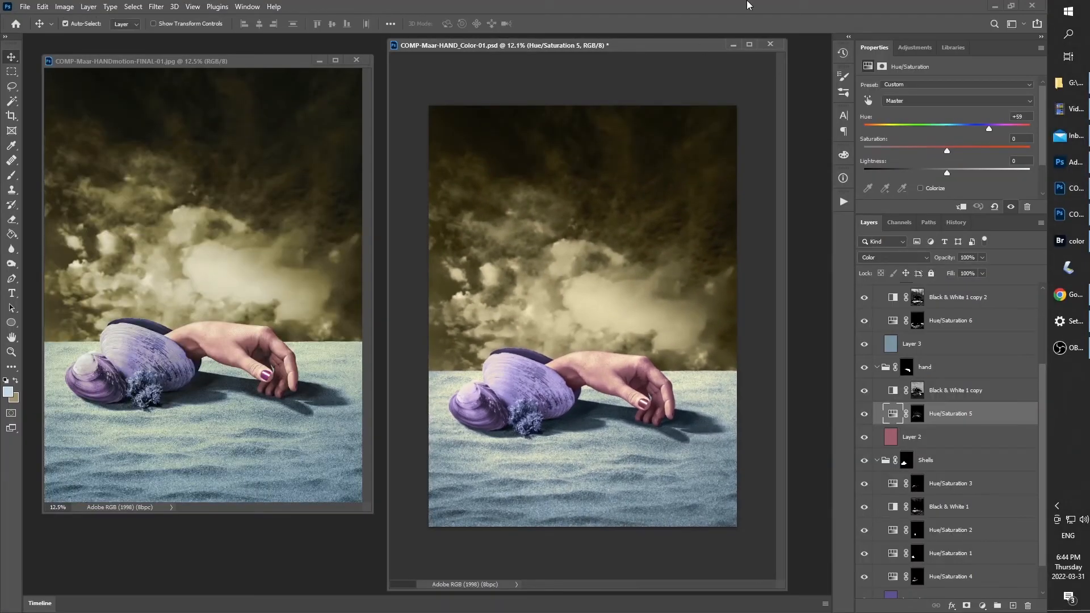
{"action": "key", "text": "ctrl+0"}
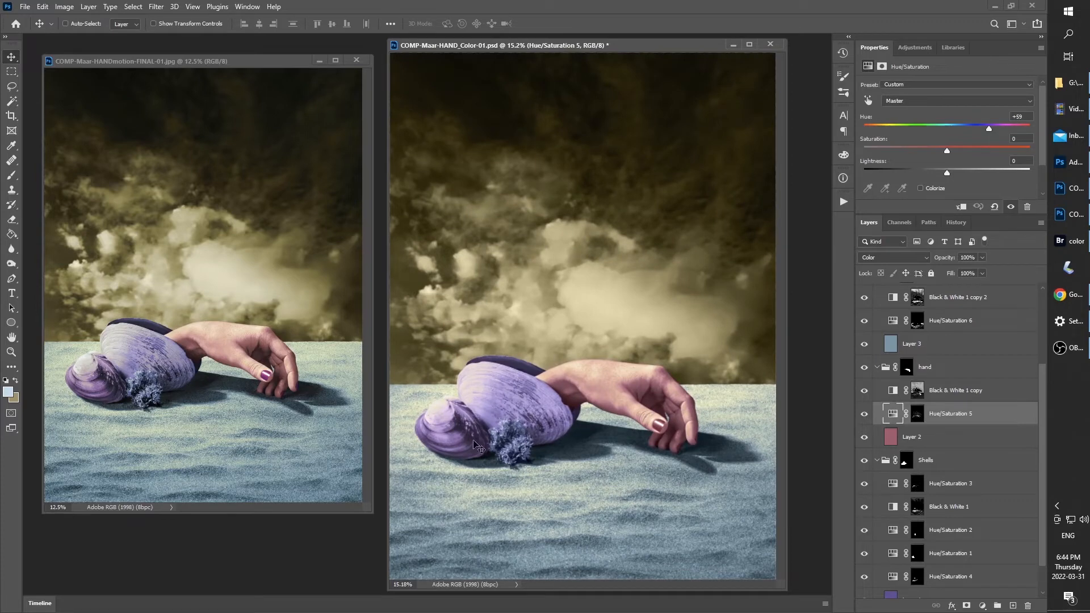
Collapse the sky group and copy the finished reference image's Background layer into the composite as the topmost layer
{"action": "key", "text": "z"}
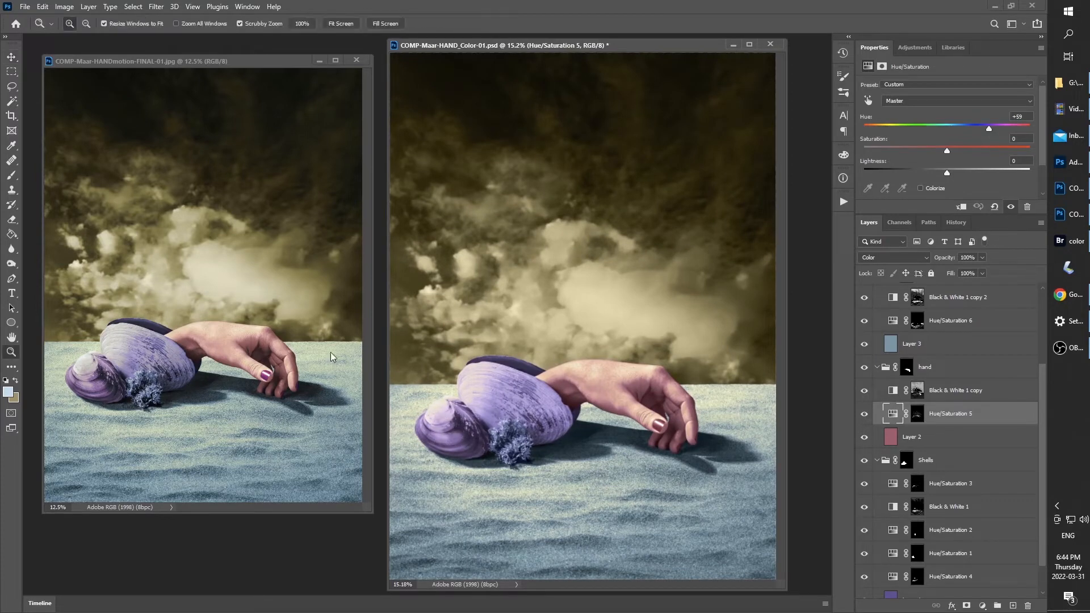
{"action": "left_click", "coordinate": [187, 61]}
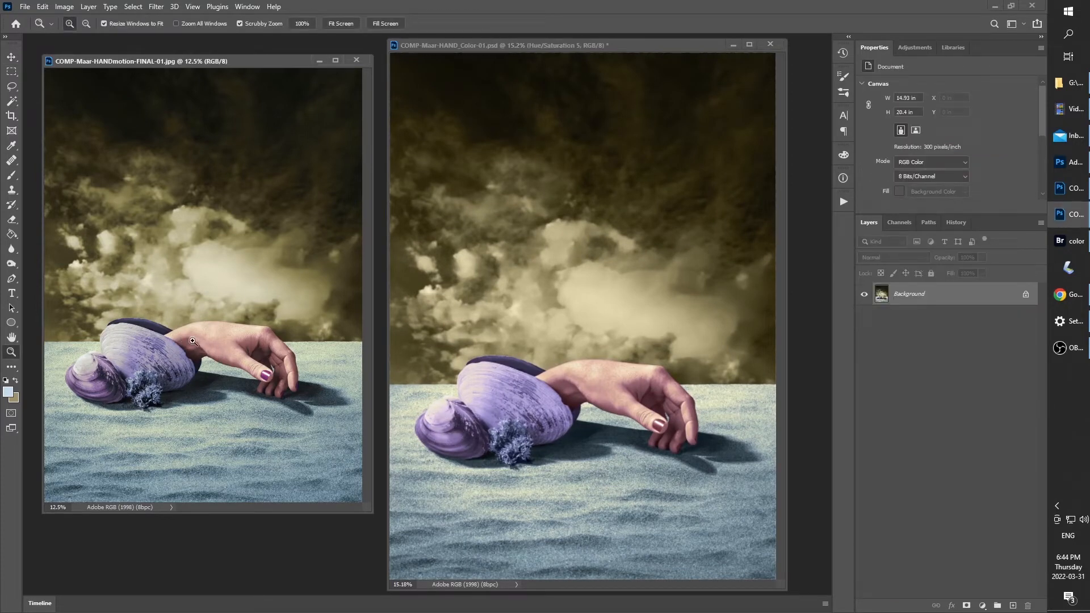
{"action": "left_click", "coordinate": [720, 183]}
{"action": "key", "text": "v"}
{"action": "left_click", "coordinate": [877, 294]}
{"action": "left_click", "coordinate": [906, 293]}
{"action": "left_click", "coordinate": [229, 232]}
{"action": "left_click_drag", "start_coordinate": [898, 298], "coordinate": [624, 295]}
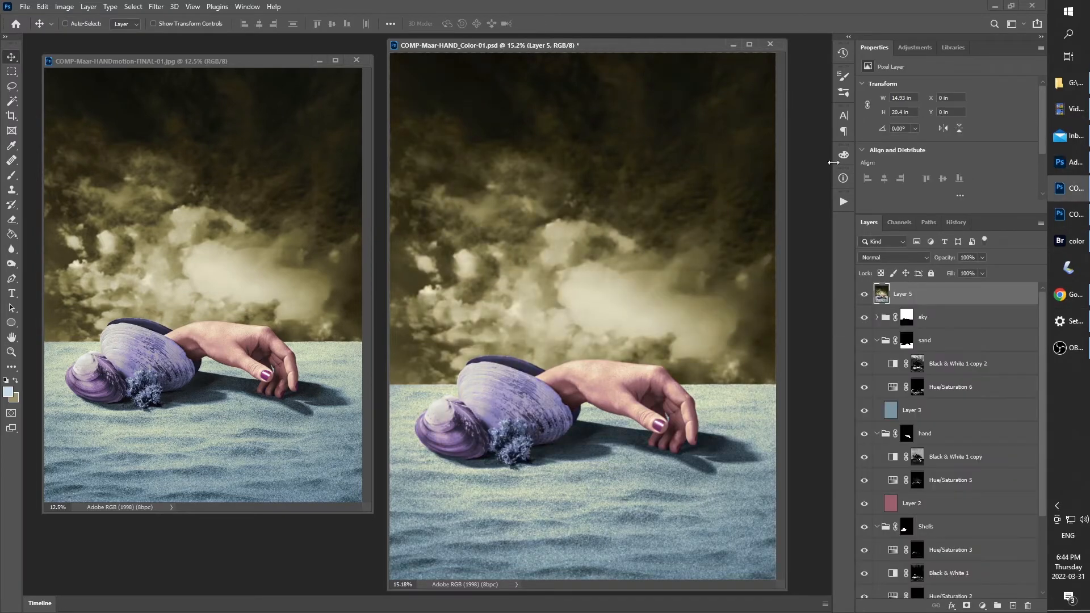
Toggle the reference Layer 5 on the whole image and on a full-screen close-up of the hand to compare the coloring
{"action": "left_click", "coordinate": [865, 295]}
{"action": "left_click", "coordinate": [865, 294]}
{"action": "left_click", "coordinate": [867, 296]}
{"action": "left_click", "coordinate": [867, 296]}
{"action": "key", "text": "f"}
{"action": "key", "text": "z"}
{"action": "left_click_drag", "start_coordinate": [618, 424], "coordinate": [651, 417]}
{"action": "key", "text": "v"}
{"action": "left_click_drag", "start_coordinate": [610, 307], "coordinate": [714, 218]}
{"action": "left_click_drag", "start_coordinate": [640, 281], "coordinate": [587, 289]}
{"action": "left_click_drag", "start_coordinate": [662, 361], "coordinate": [684, 363]}
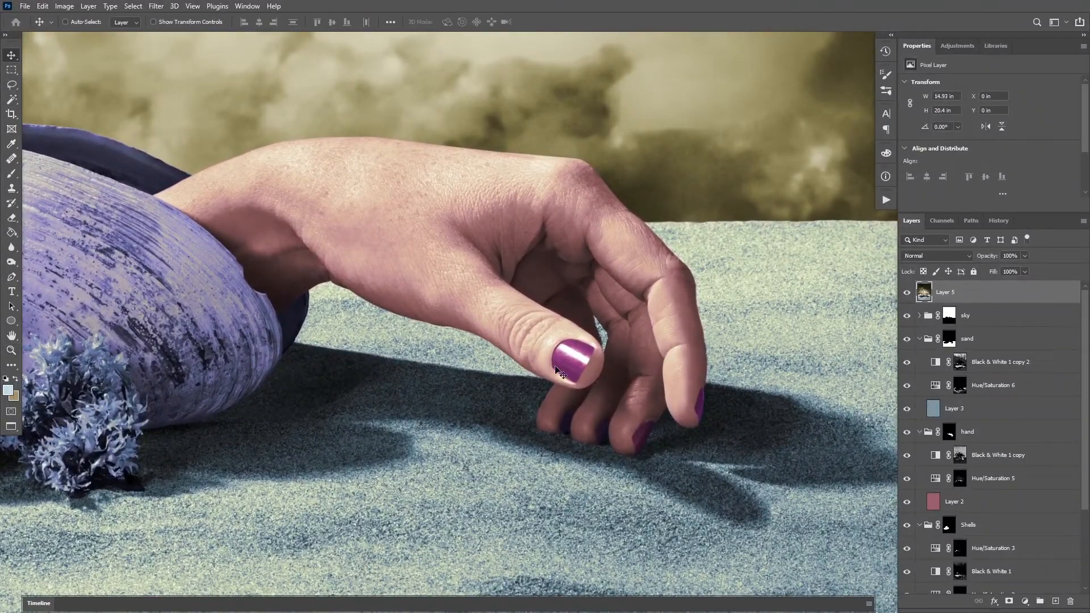
{"action": "left_click", "coordinate": [908, 293]}
{"action": "left_click", "coordinate": [907, 294]}
Toggle the reference Layer 5 over a close-up of the shells and seaweed to compare their colors
{"action": "left_click_drag", "start_coordinate": [495, 225], "coordinate": [742, 239]}
{"action": "left_click", "coordinate": [908, 295]}
{"action": "left_click", "coordinate": [907, 293]}
{"action": "left_click_drag", "start_coordinate": [452, 370], "coordinate": [629, 360]}
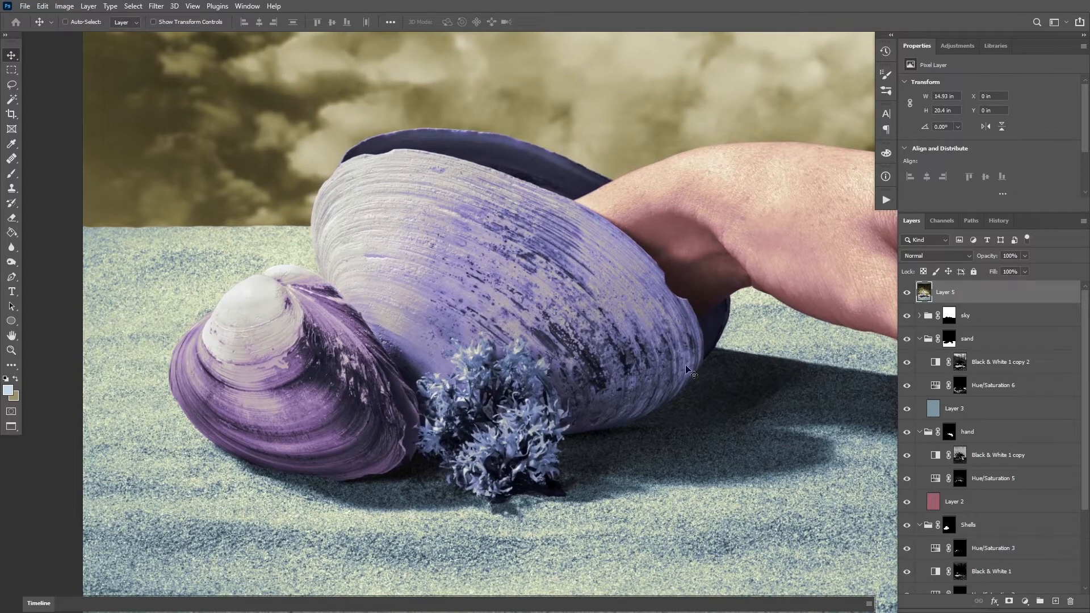
{"action": "left_click", "coordinate": [907, 293]}
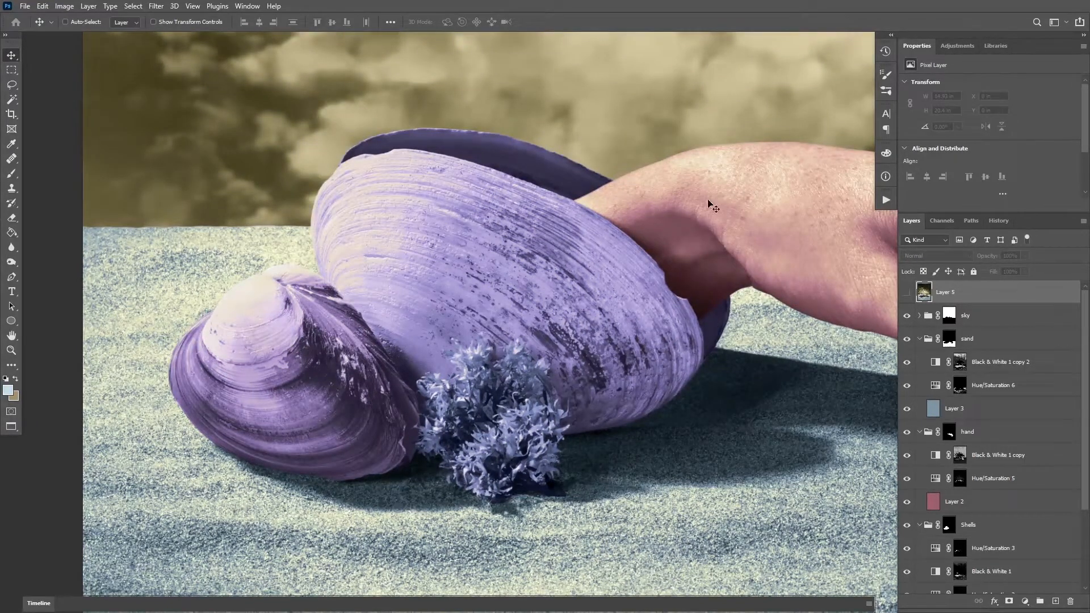
{"action": "left_click", "coordinate": [907, 293]}
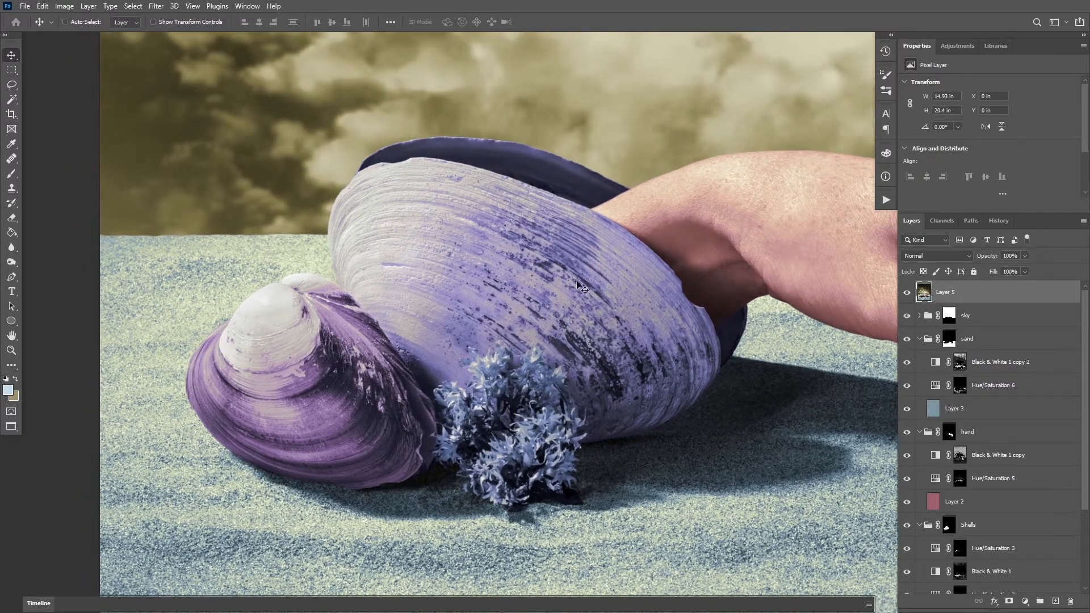
{"action": "left_click", "coordinate": [907, 293]}
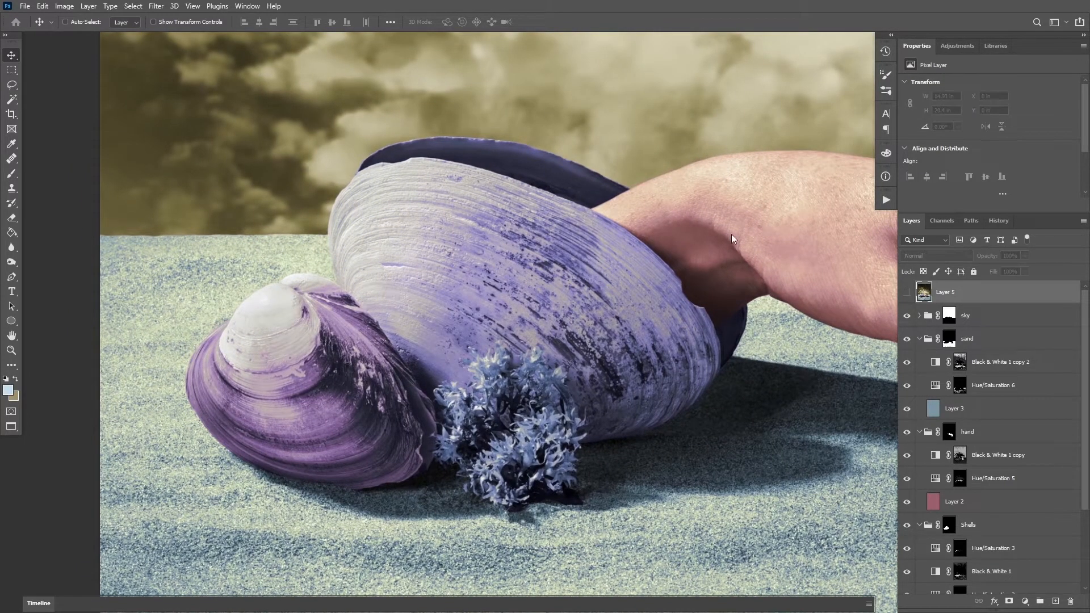
{"action": "left_click", "coordinate": [907, 293]}
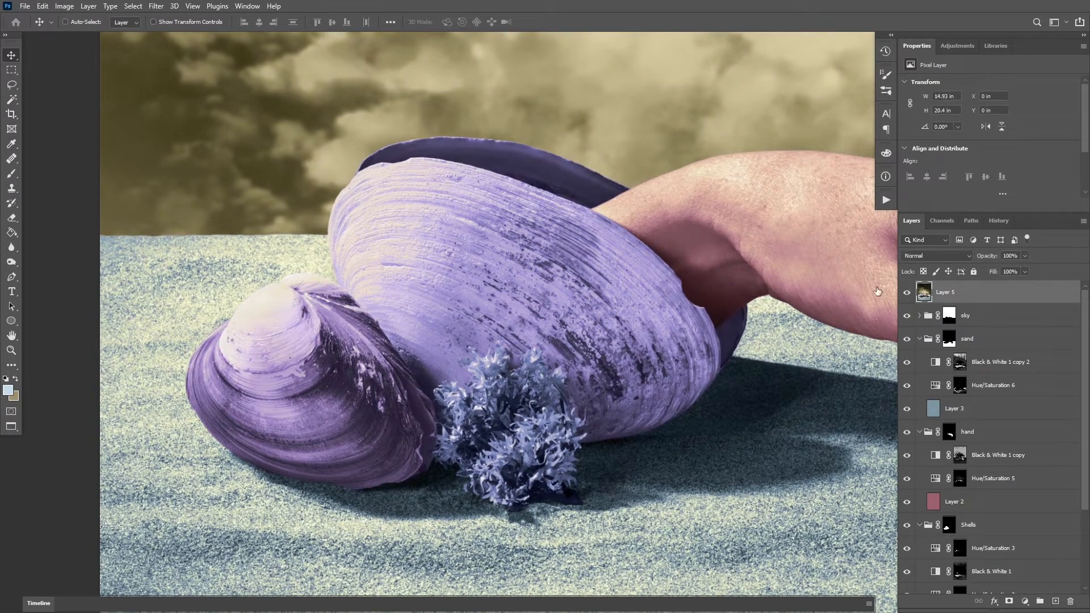
{"action": "key", "text": "z"}
{"action": "left_click_drag", "start_coordinate": [350, 406], "coordinate": [360, 413]}
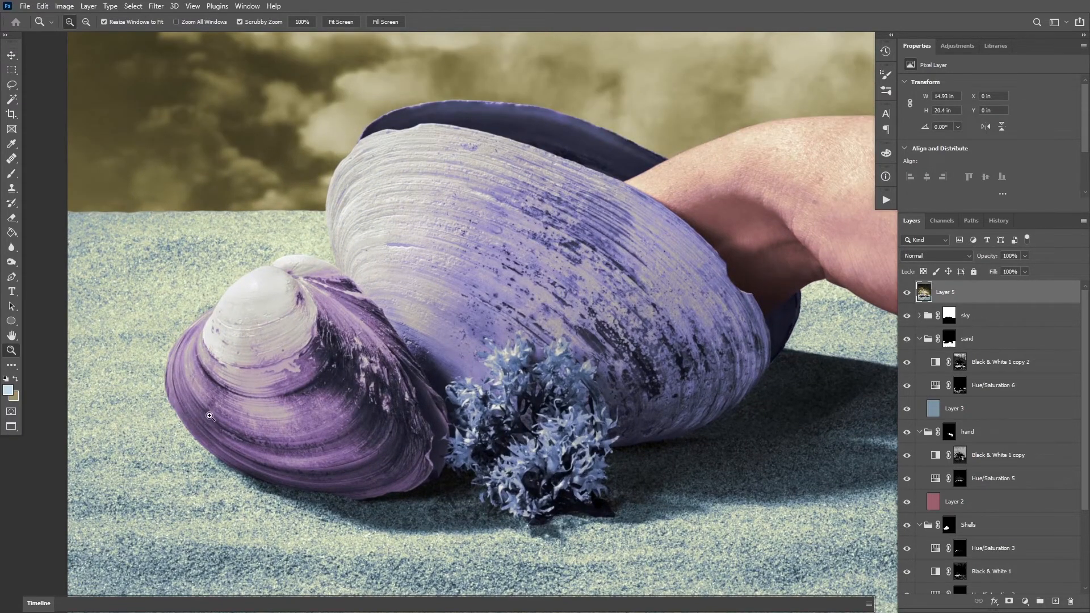
{"action": "left_click_drag", "start_coordinate": [349, 331], "coordinate": [293, 337]}
{"action": "key", "text": "ctrl+0"}
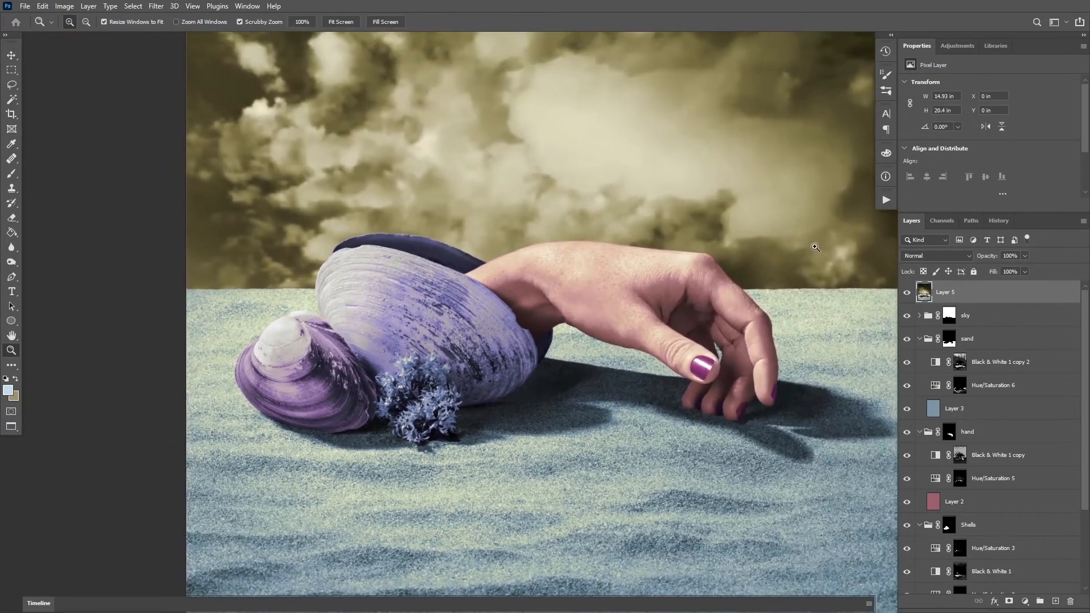
View the whole composite and hide the reference Layer 5
{"action": "key", "text": "ctrl+minus"}
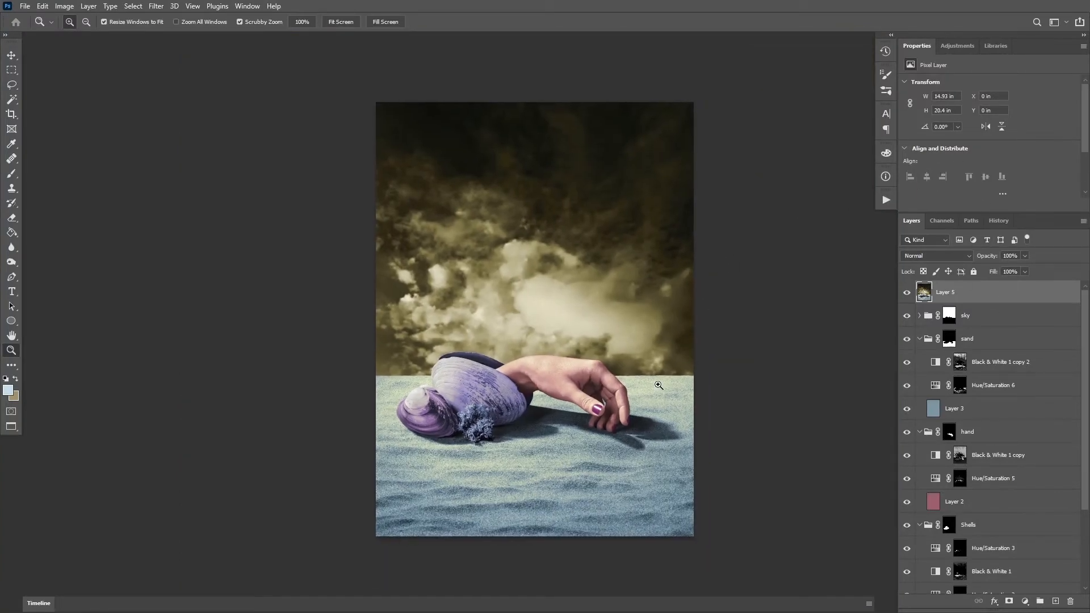
{"action": "left_click", "coordinate": [555, 498]}
{"action": "left_click_drag", "start_coordinate": [569, 498], "coordinate": [553, 499]}
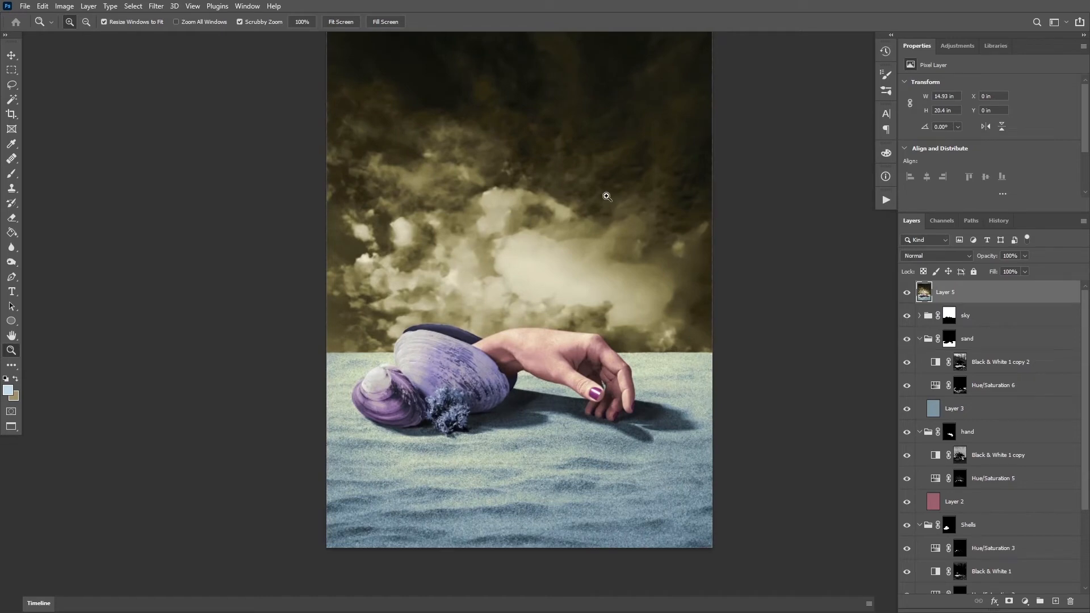
{"action": "left_click", "coordinate": [907, 293]}
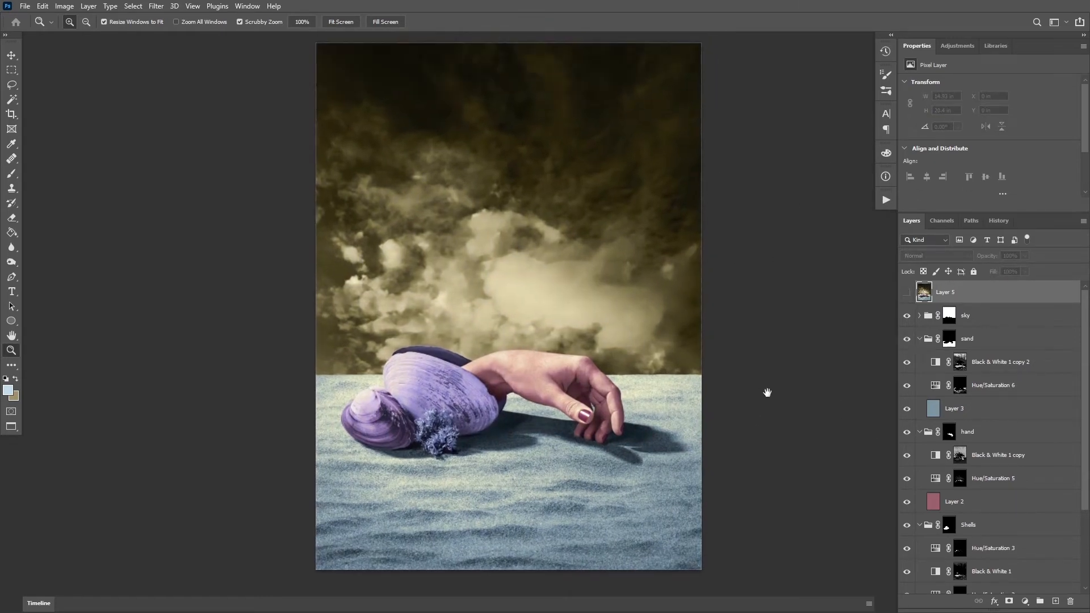
Return to the windowed view, minimize the finished reference document and reposition the composite's window, giving the layer list more height
{"action": "key", "text": "f"}
{"action": "key", "text": "f"}
{"action": "key", "text": "ctrl+minus"}
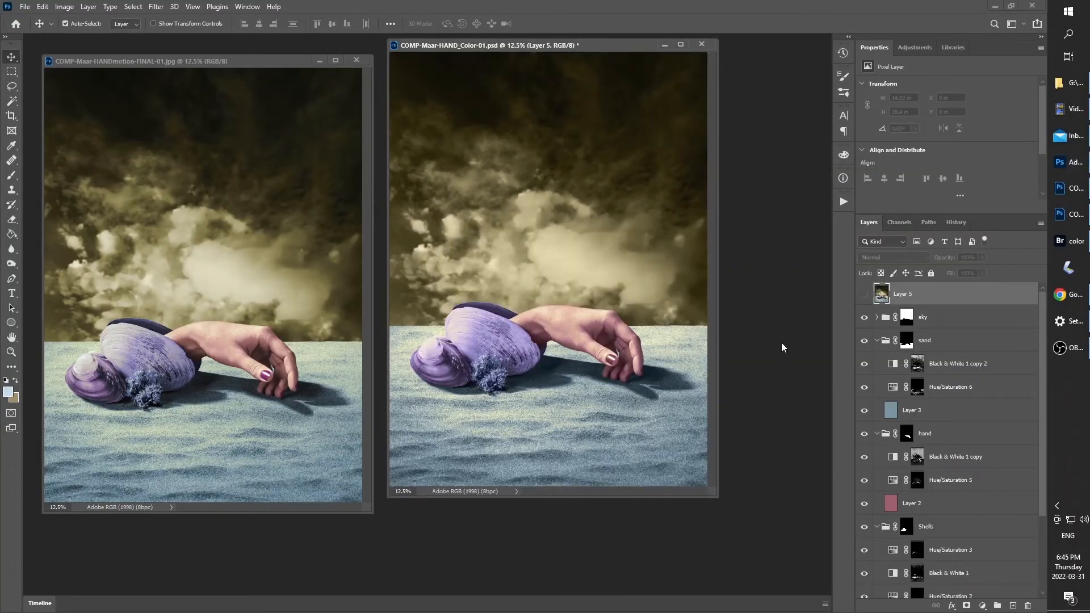
{"action": "left_click", "coordinate": [320, 60]}
{"action": "left_click_drag", "start_coordinate": [633, 46], "coordinate": [459, 76]}
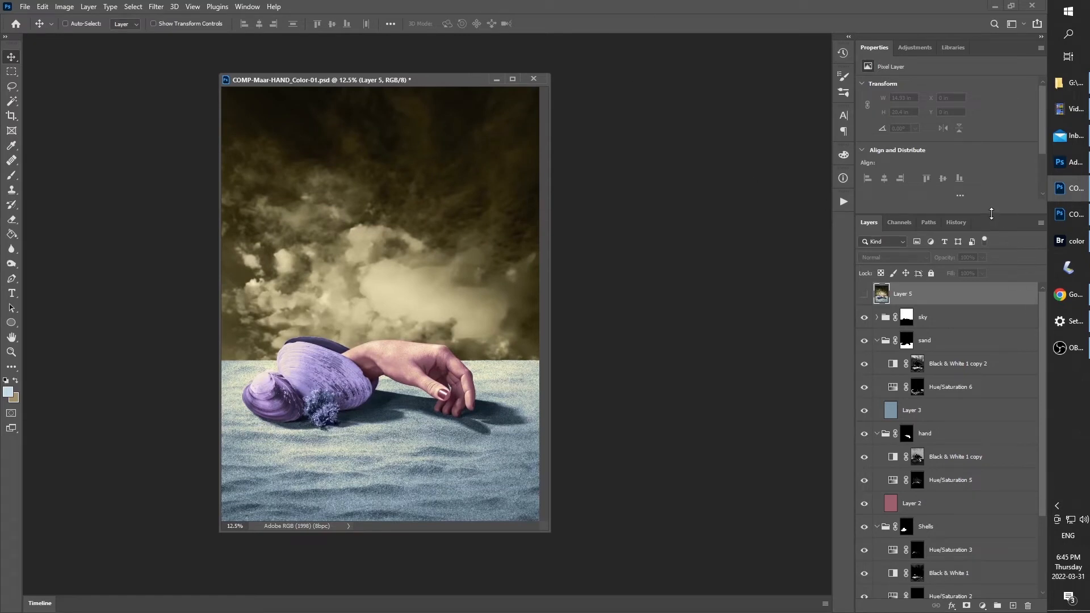
{"action": "left_click_drag", "start_coordinate": [991, 214], "coordinate": [992, 195]}
{"action": "left_click_drag", "start_coordinate": [542, 84], "coordinate": [557, 84]}
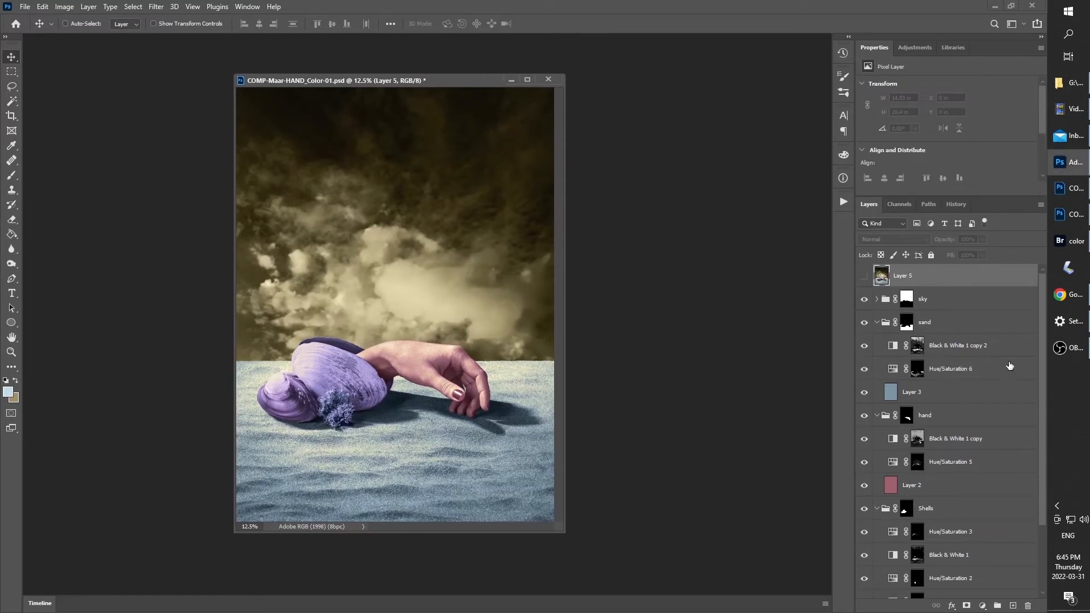
Review the composite's layer stack down to the Background layer and minimize its document window
{"action": "left_click", "coordinate": [948, 352]}
{"action": "left_click_drag", "start_coordinate": [1045, 350], "coordinate": [1041, 428]}
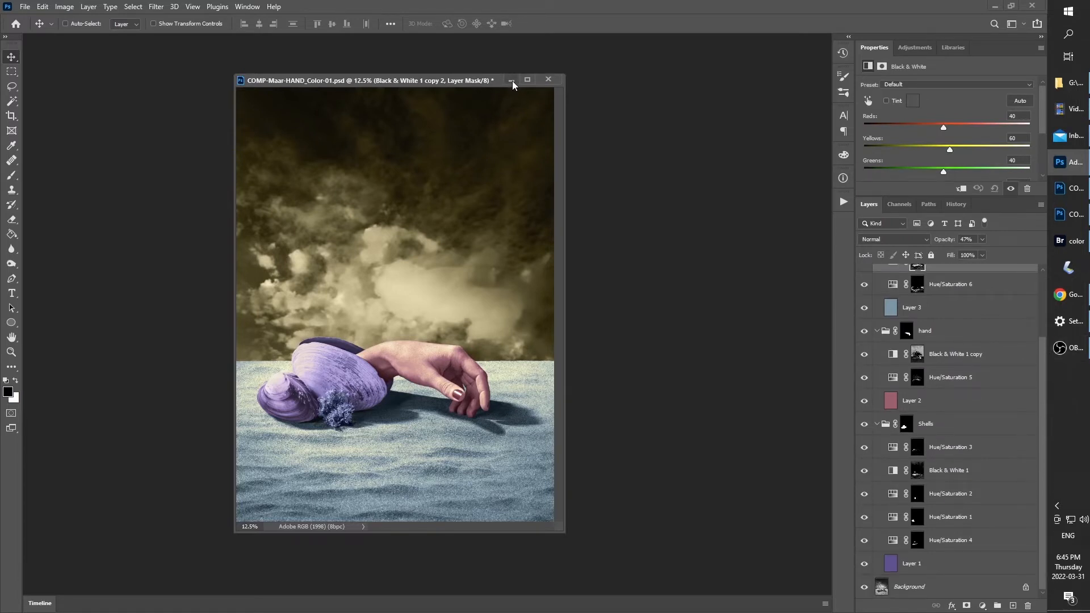
{"action": "left_click_drag", "start_coordinate": [486, 87], "coordinate": [497, 89]}
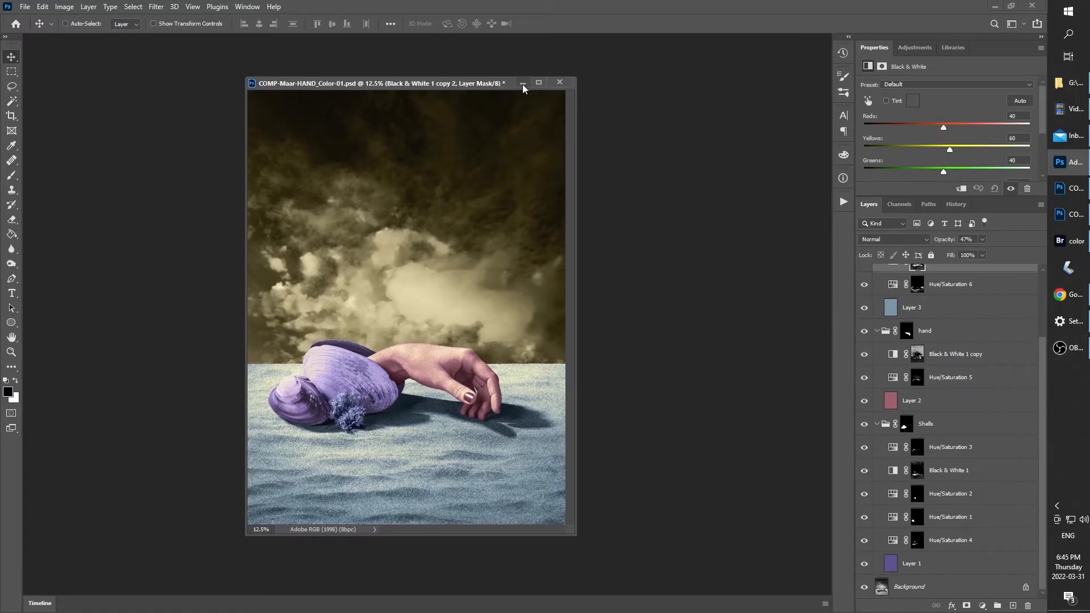
{"action": "left_click", "coordinate": [522, 82]}
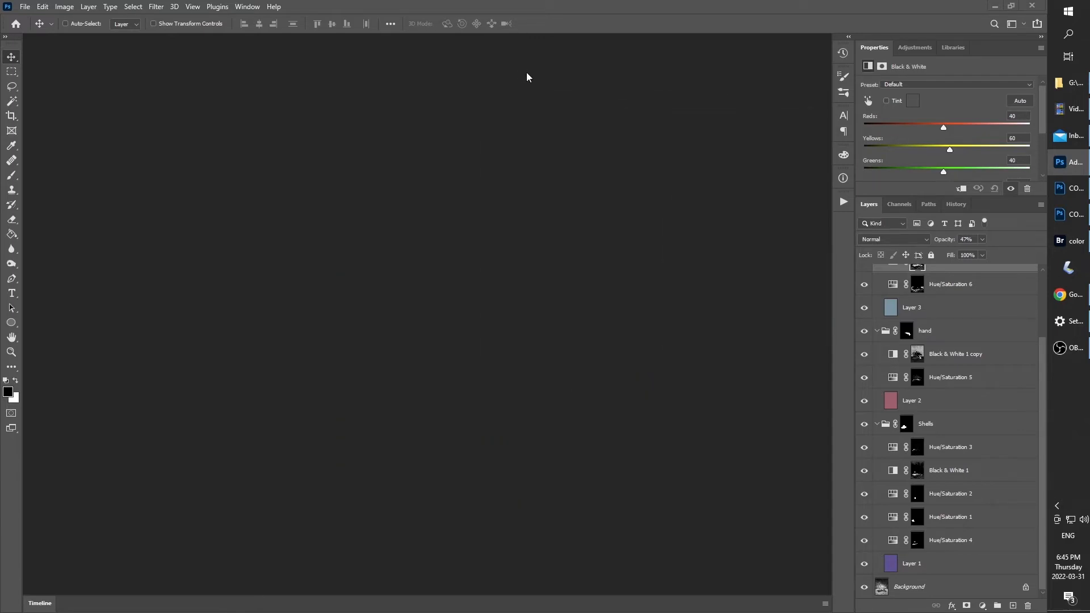
Switch to Bridge, open the "finals for GIF" folder and preview its HANDmotion images full screen starting from FINAL-01
{"action": "left_click", "coordinate": [1067, 240]}
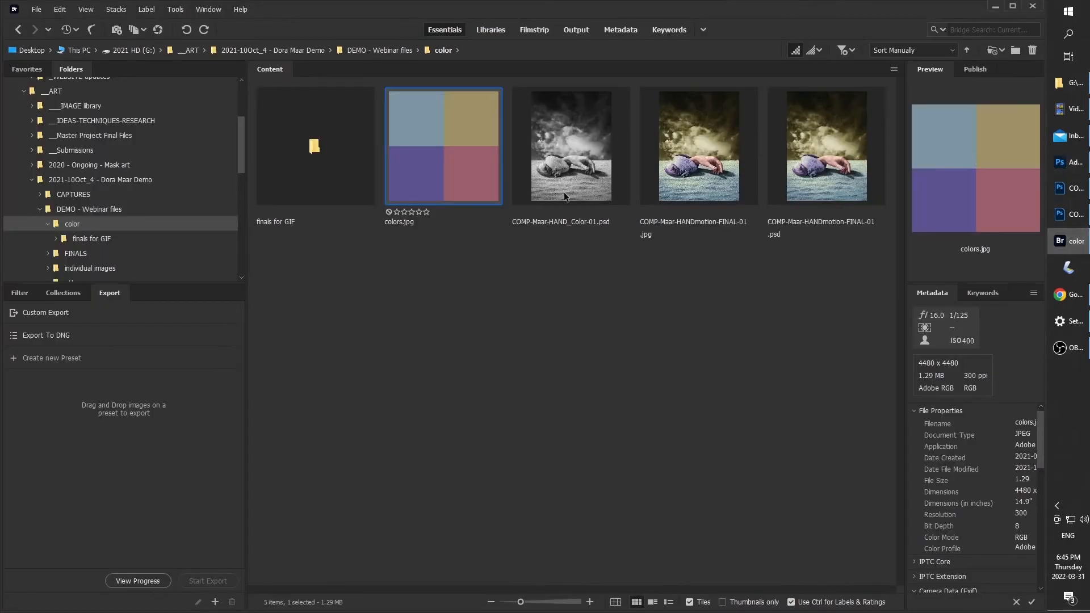
{"action": "double_click", "coordinate": [322, 177]}
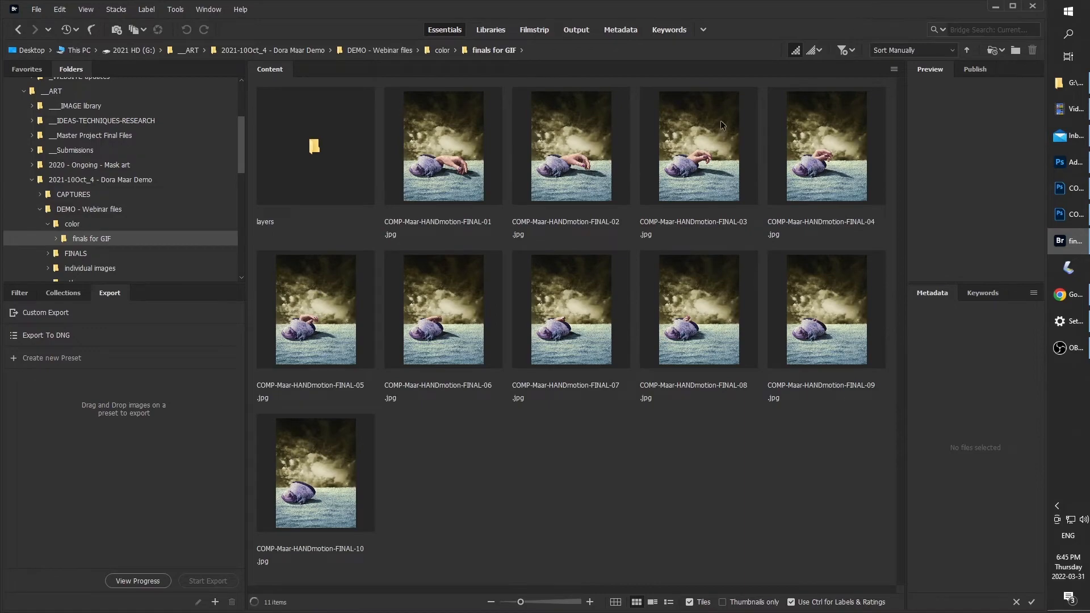
{"action": "left_click", "coordinate": [455, 151]}
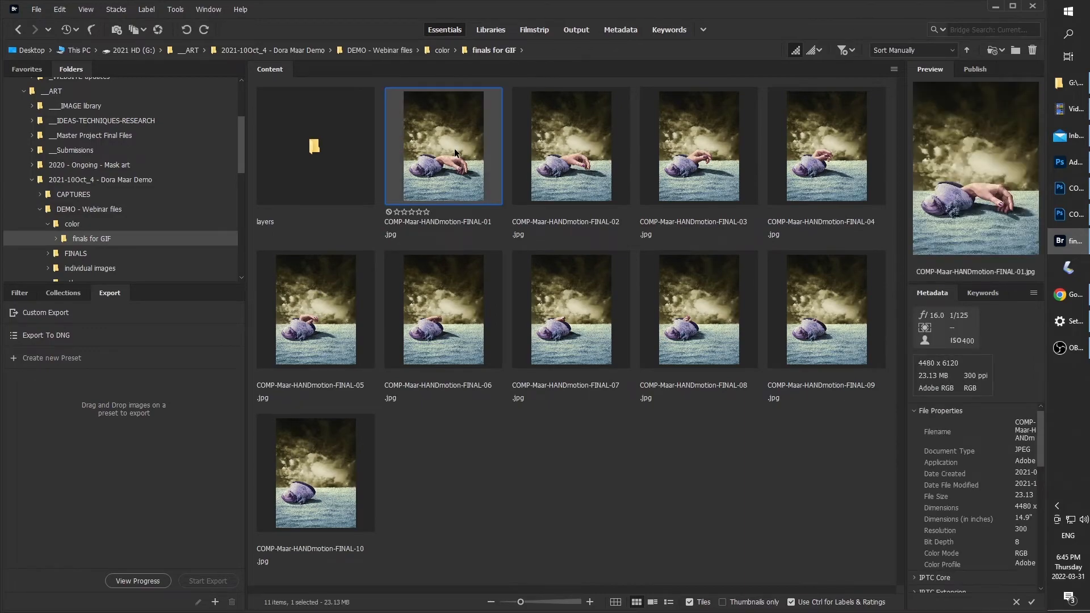
{"action": "key", "text": "space"}
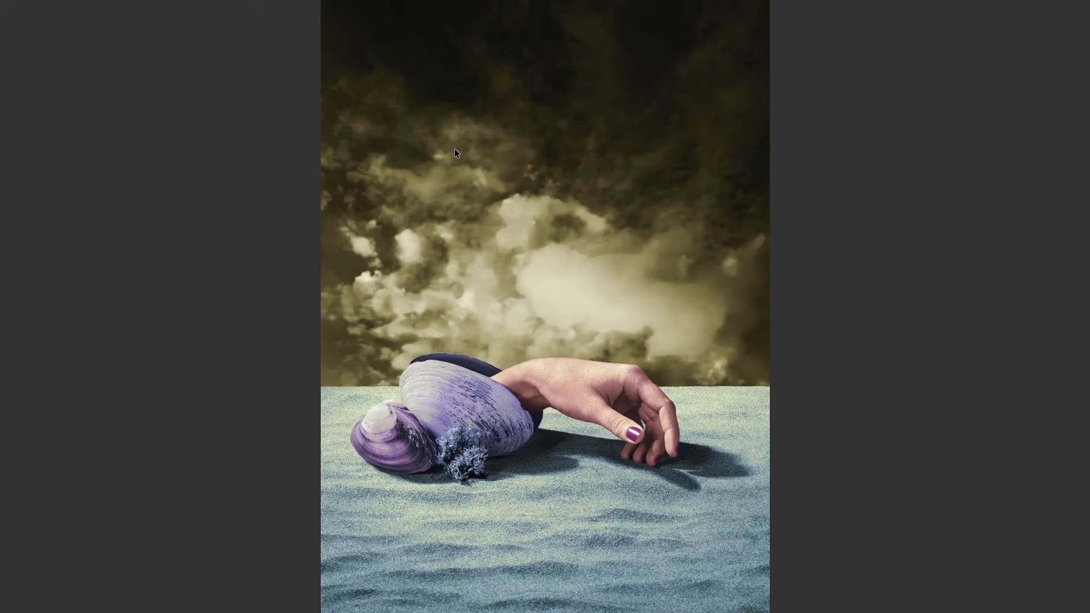
{"action": "key", "text": "Right"}
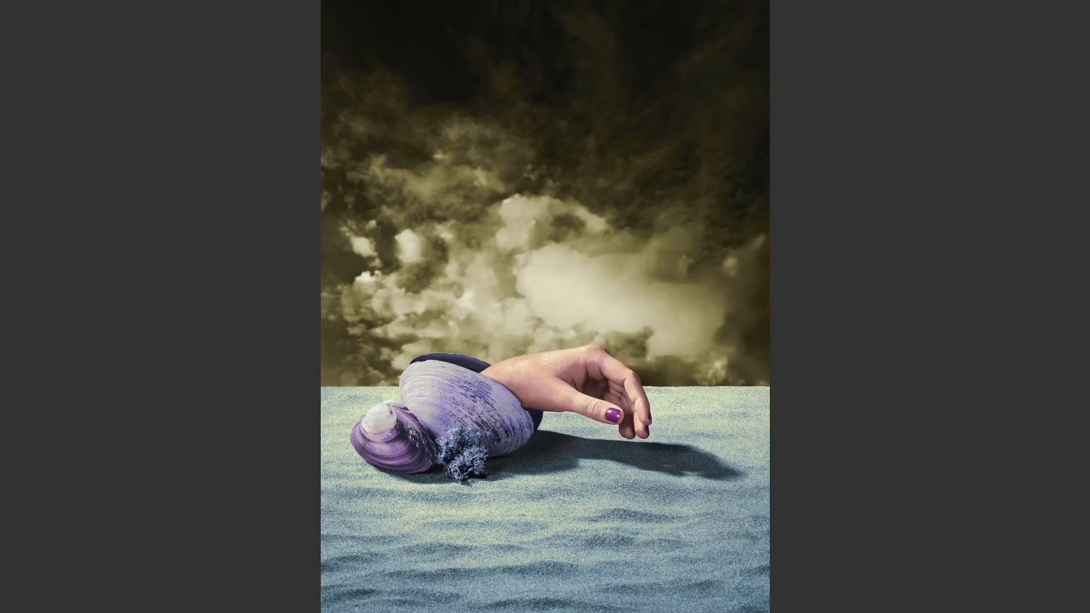
{"action": "key", "text": "Right"}
{"action": "key", "text": "Escape"}
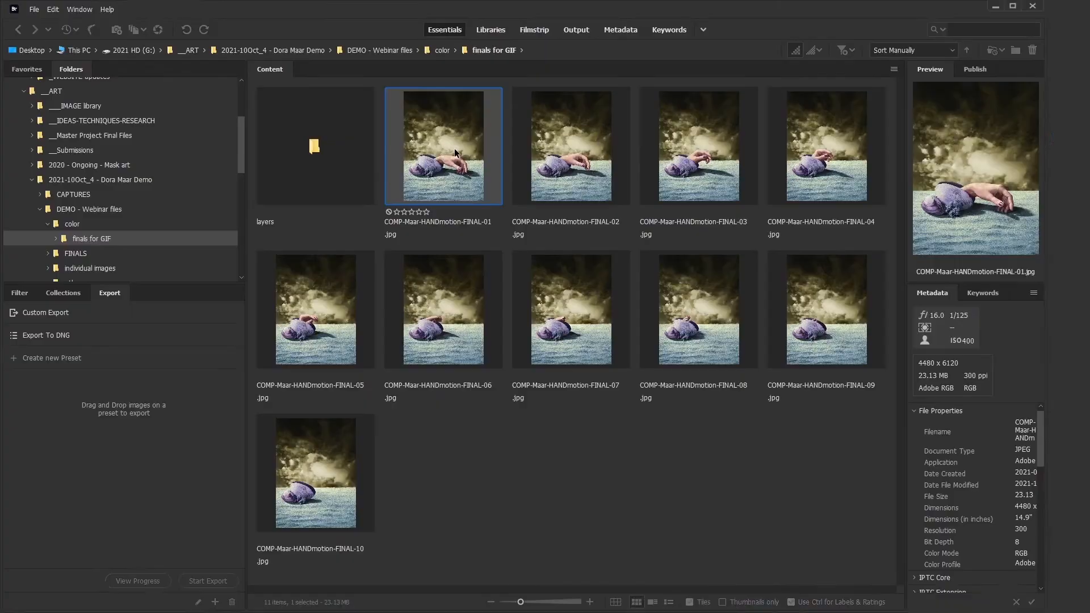
Select the images COMP-Maar-HANDmotion-FINAL-01 through FINAL-10 and load them as layers into a single Photoshop document
{"action": "left_click", "coordinate": [476, 167]}
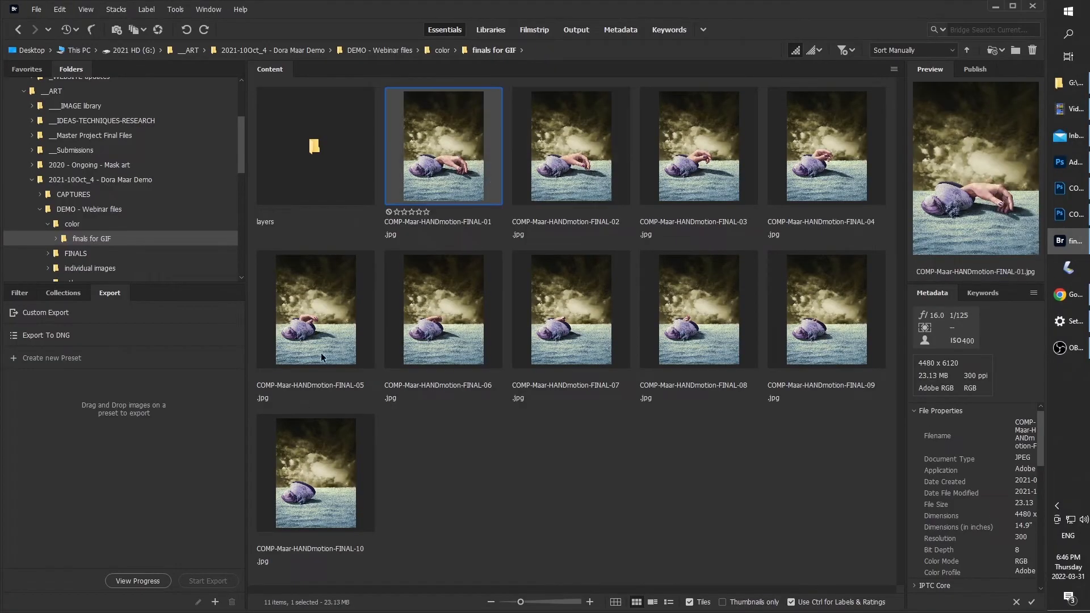
{"action": "left_click", "coordinate": [331, 474], "text": "shift"}
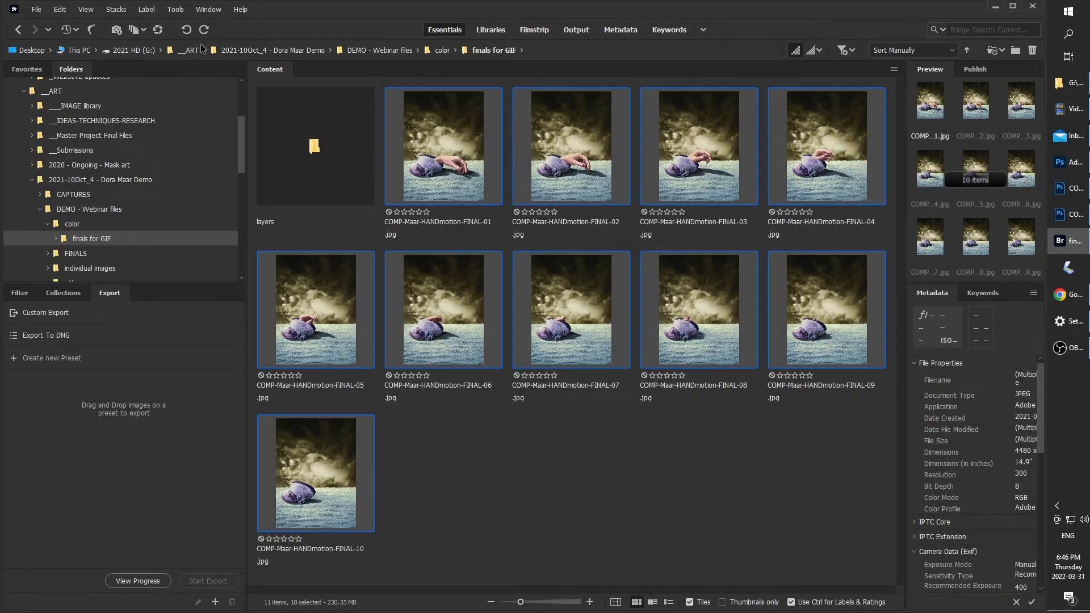
{"action": "left_click", "coordinate": [209, 10]}
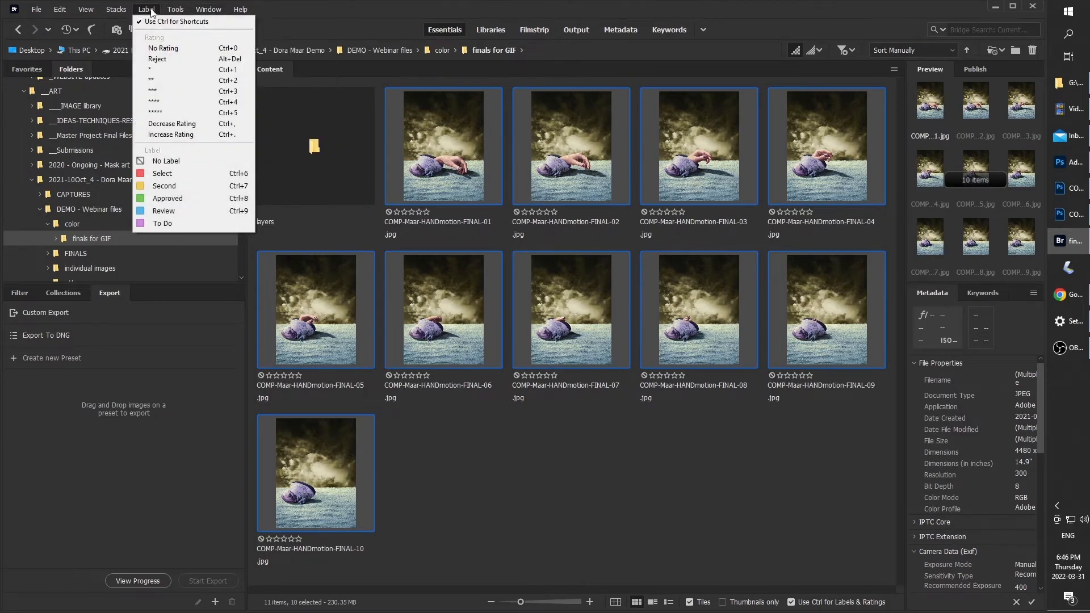
{"action": "mouse_move", "coordinate": [175, 10]}
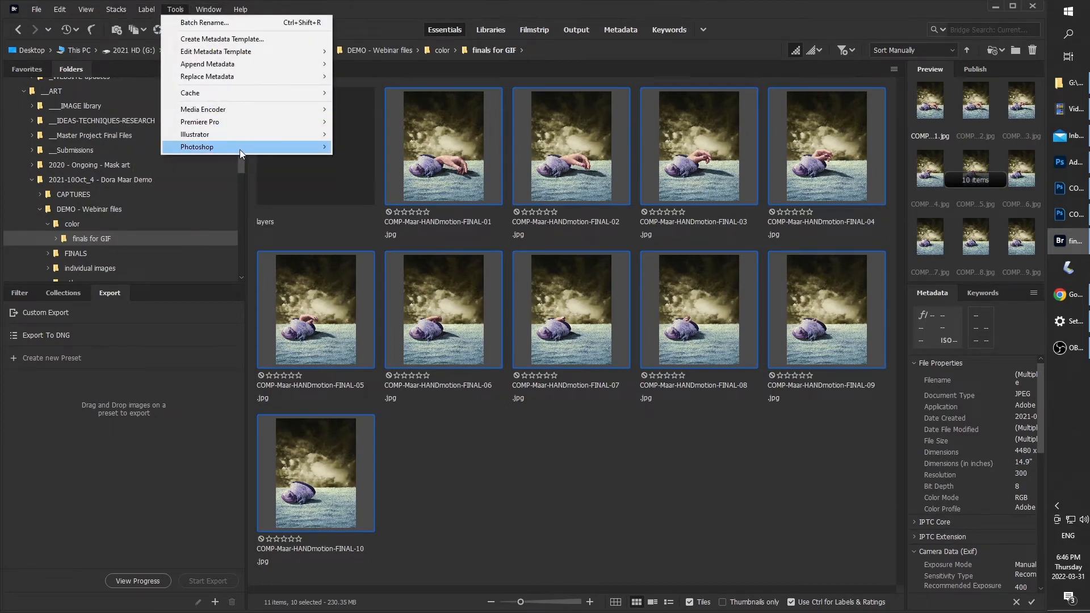
{"action": "mouse_move", "coordinate": [240, 148]}
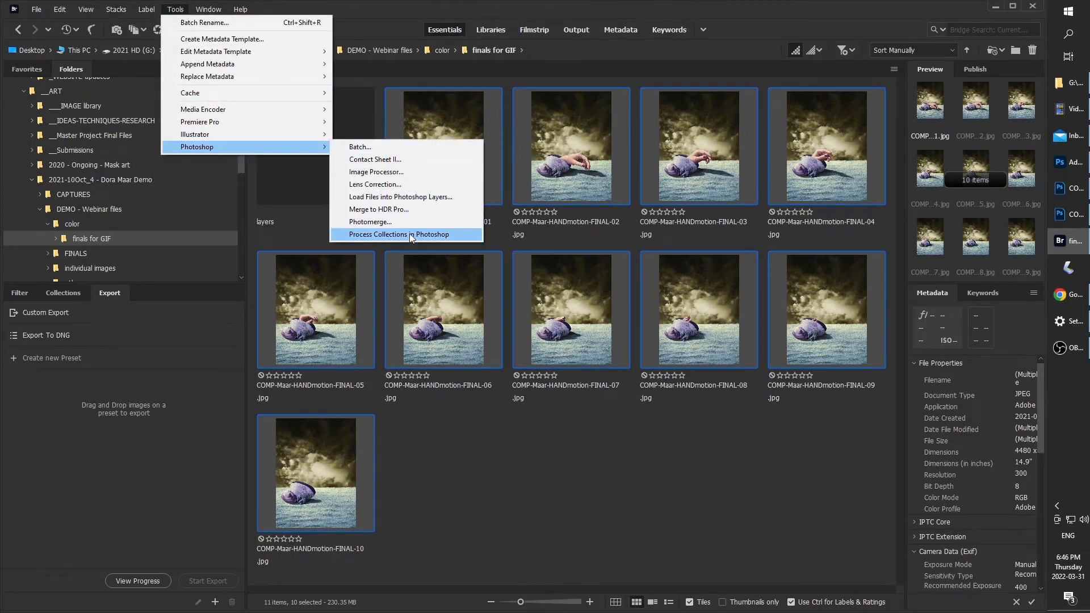
{"action": "left_click", "coordinate": [414, 197]}
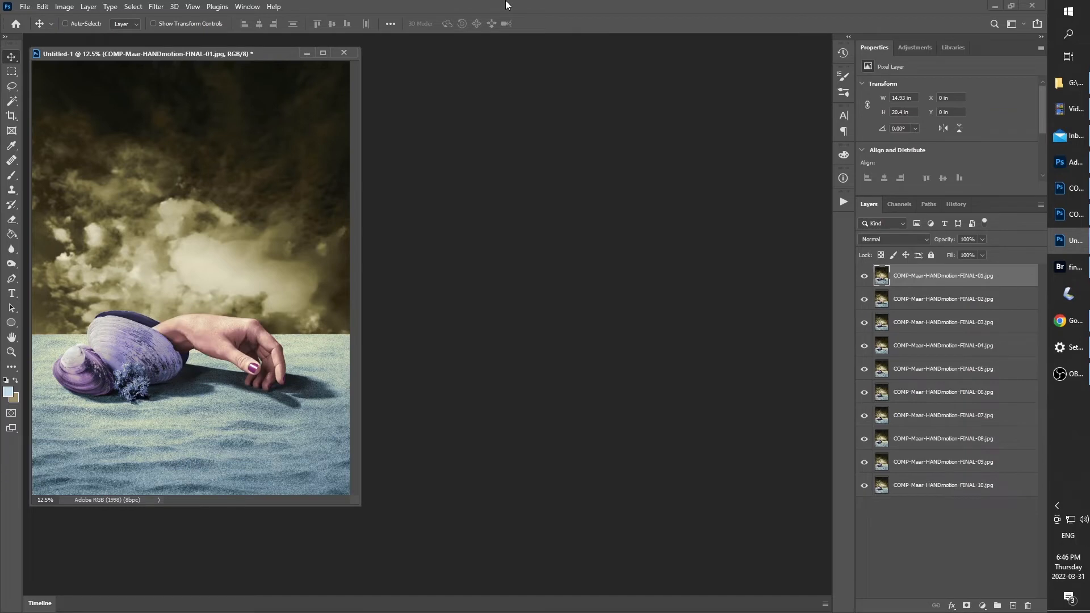
Create a frame animation in the new document and make its frames from the ten layers
{"action": "left_click", "coordinate": [41, 603]}
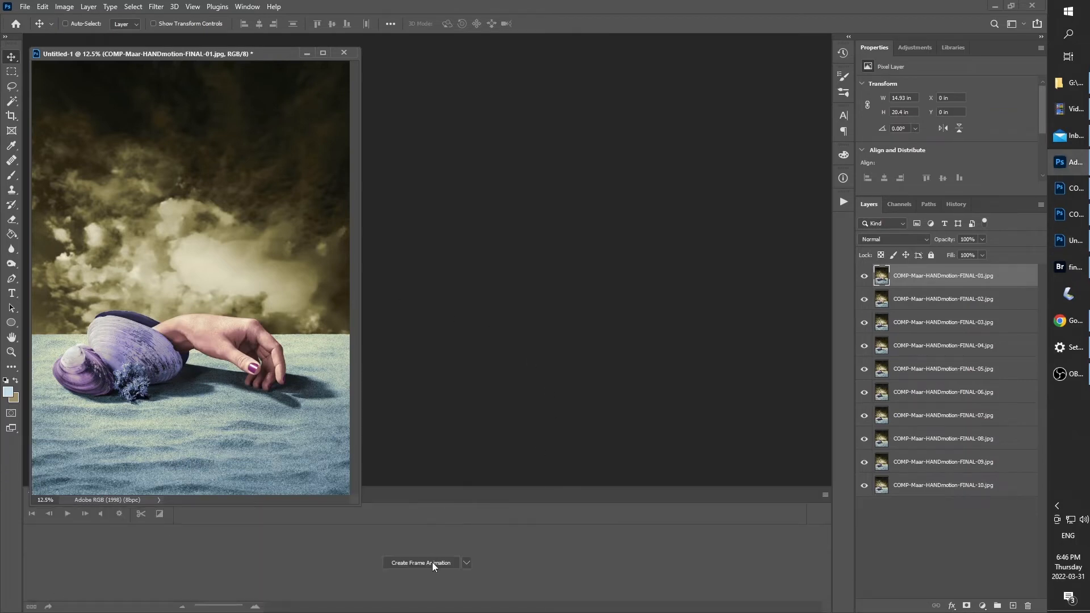
{"action": "left_click", "coordinate": [421, 563]}
{"action": "left_click_drag", "start_coordinate": [256, 55], "coordinate": [273, 59]}
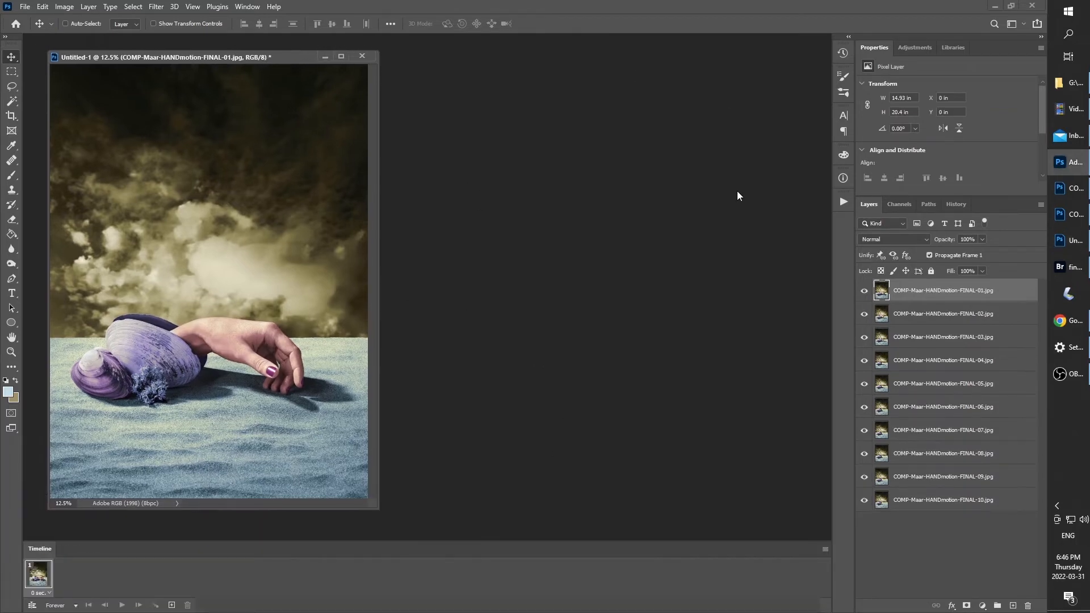
{"action": "left_click", "coordinate": [826, 549]}
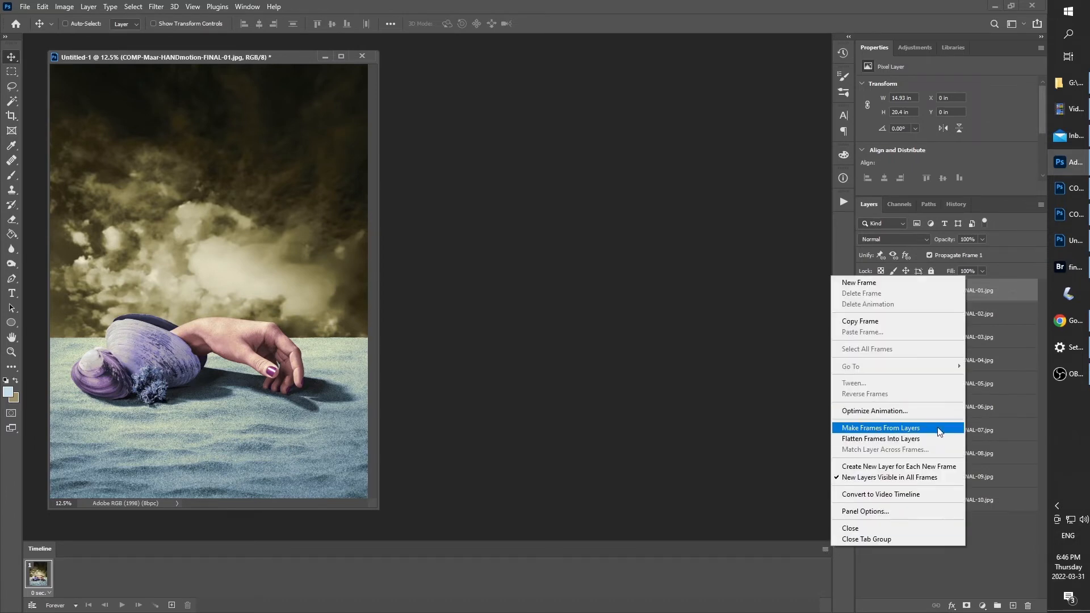
{"action": "left_click", "coordinate": [898, 429]}
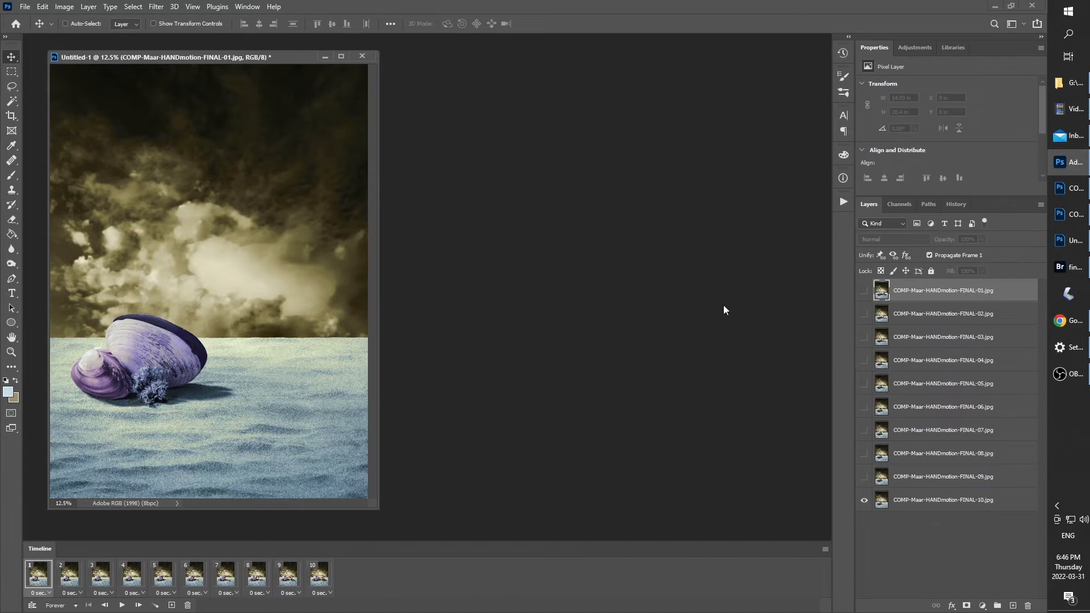
Play the frame animation briefly, and set the delay of all ten frames to 0.1 seconds
{"action": "left_click", "coordinate": [122, 605]}
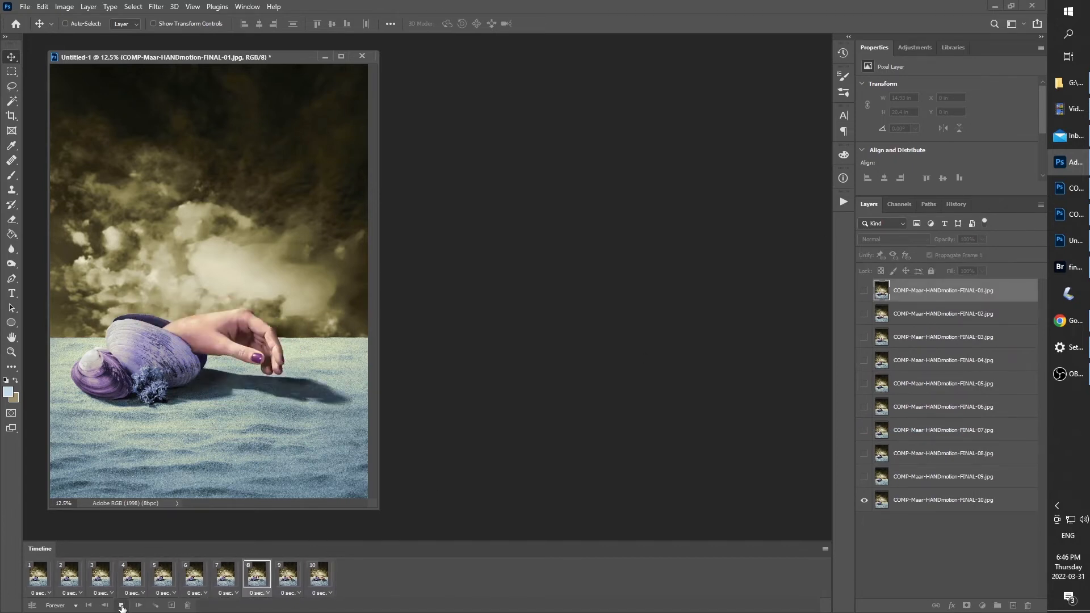
{"action": "left_click", "coordinate": [121, 605]}
{"action": "left_click", "coordinate": [315, 578], "text": "shift"}
{"action": "left_click", "coordinate": [331, 593]}
{"action": "left_click", "coordinate": [329, 492]}
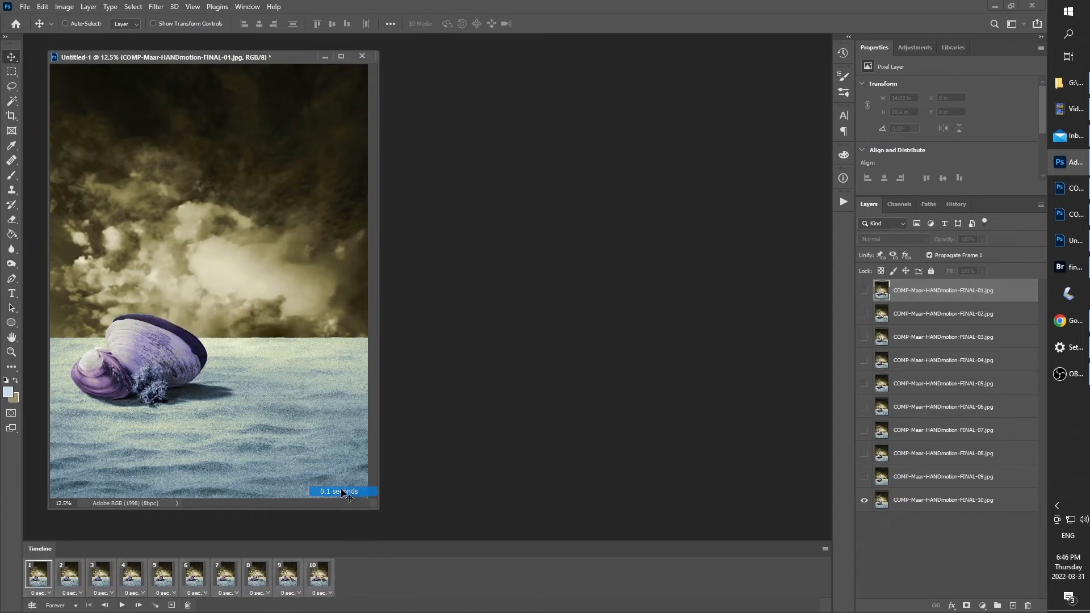
Play the frame animation and inspect frames 1, 2 and 10
{"action": "left_click", "coordinate": [122, 605]}
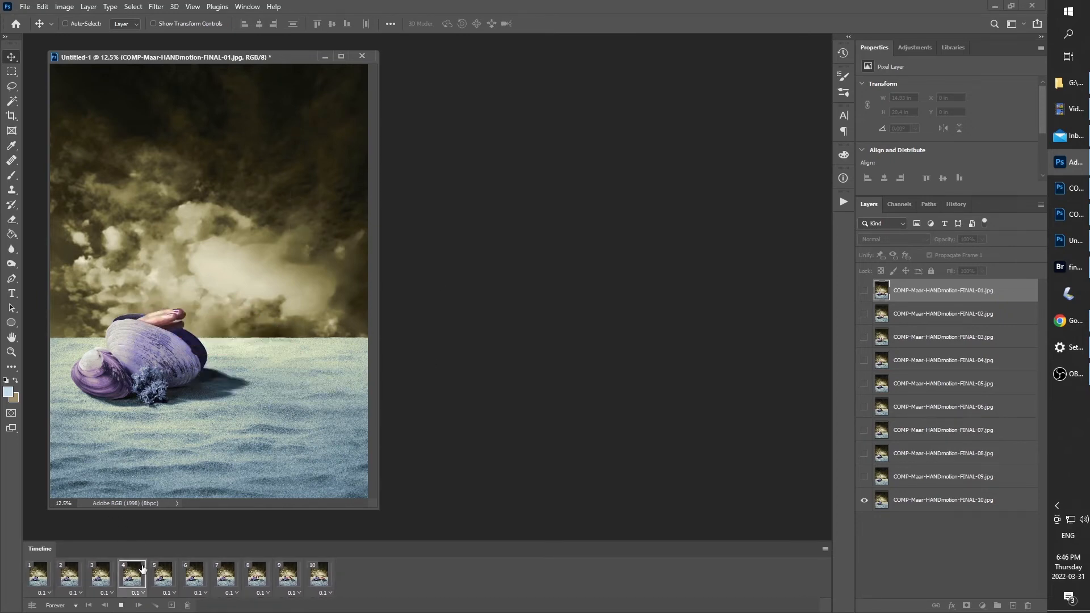
{"action": "left_click", "coordinate": [122, 606]}
{"action": "left_click", "coordinate": [65, 577]}
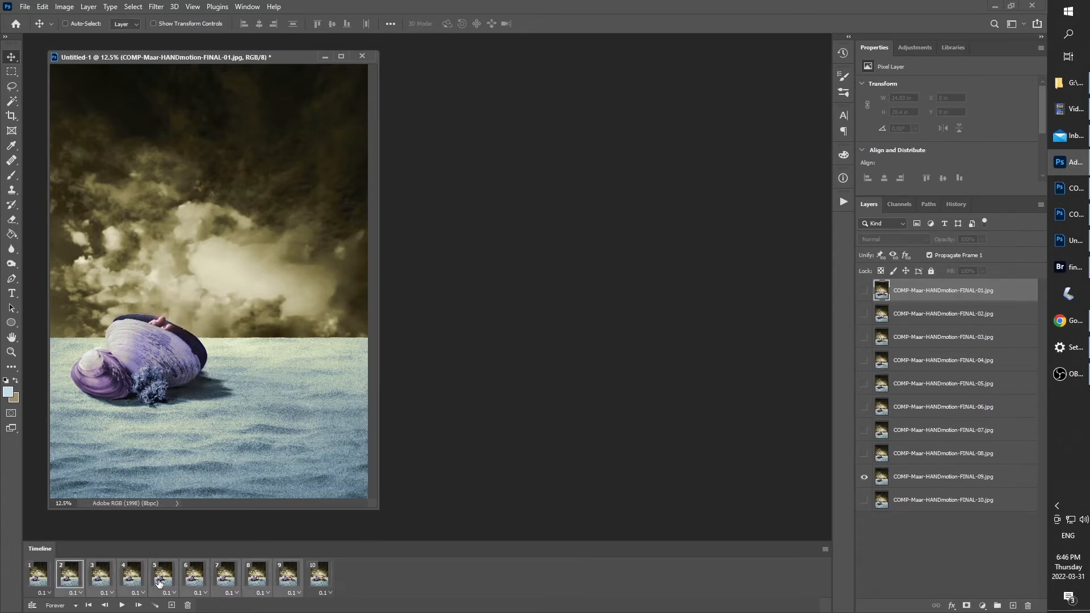
{"action": "left_click", "coordinate": [38, 578]}
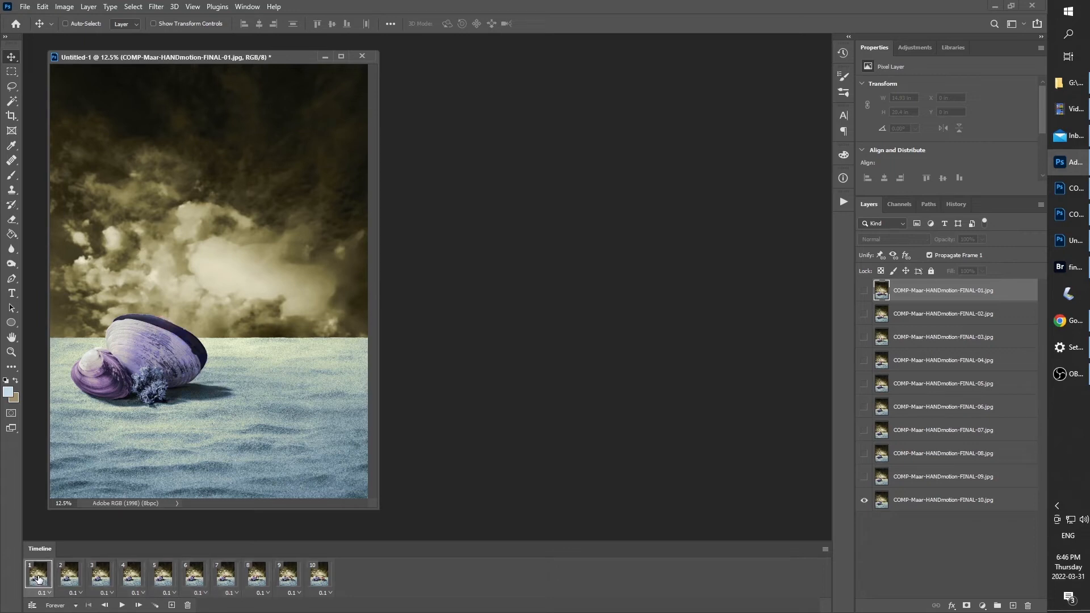
{"action": "left_click", "coordinate": [320, 577]}
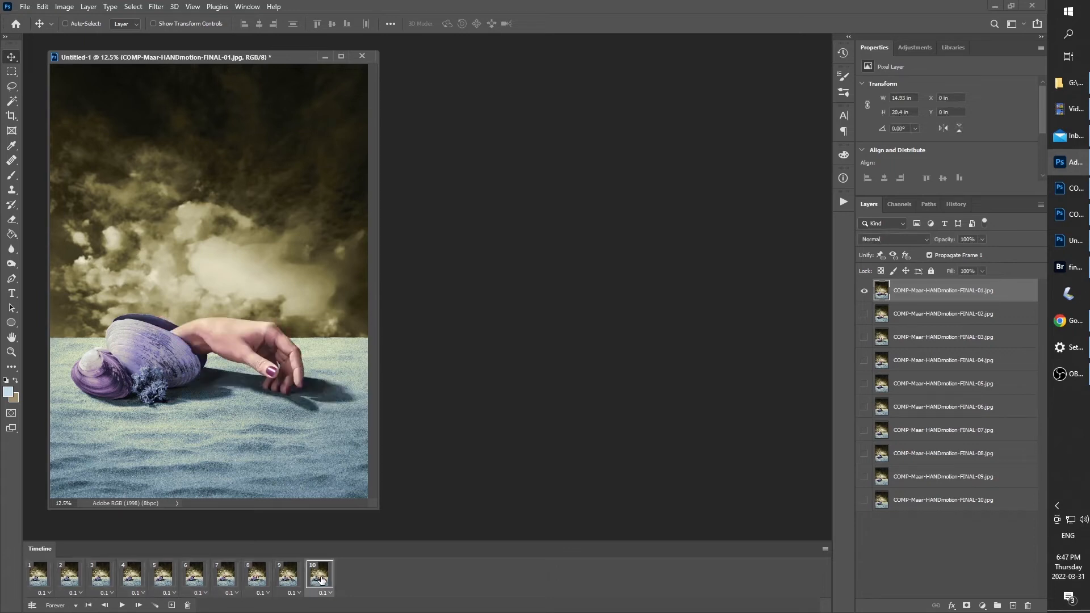
Duplicate frames 2 through 9, place the copies after frame 10 and reverse their order
{"action": "left_click", "coordinate": [289, 578]}
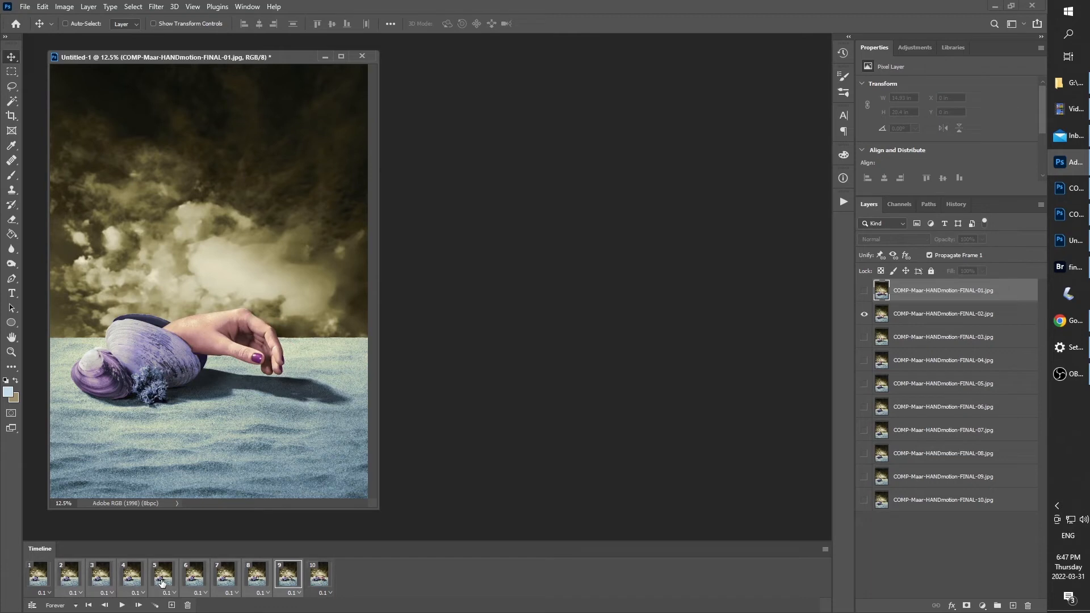
{"action": "left_click", "coordinate": [172, 605]}
{"action": "left_click_drag", "start_coordinate": [537, 578], "coordinate": [583, 576]}
{"action": "left_click", "coordinate": [827, 549]}
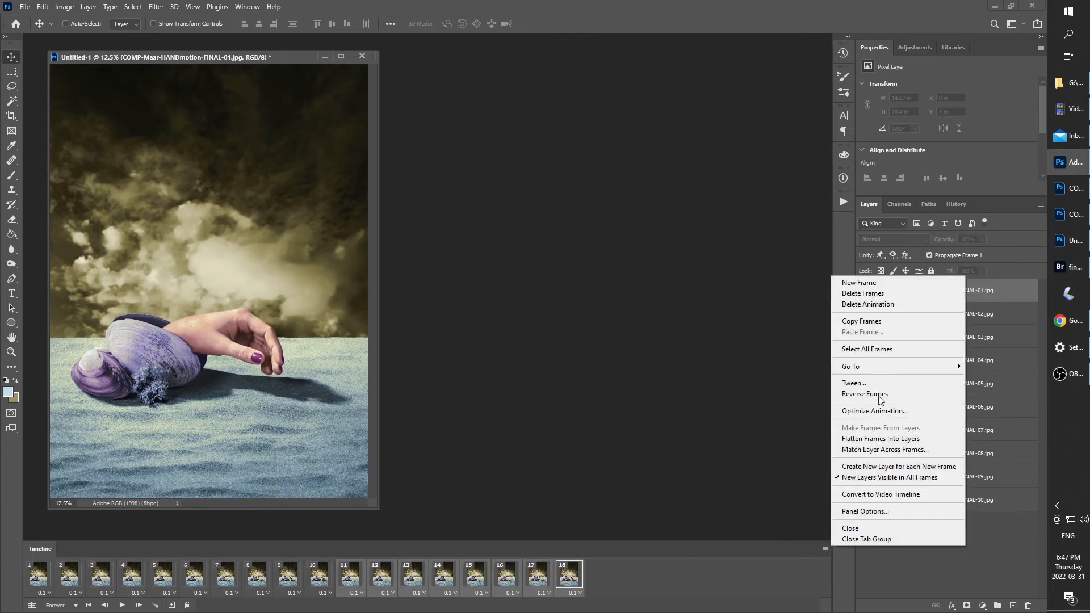
{"action": "left_click", "coordinate": [879, 395]}
Set the delay of frames 10 and 1 to 0.2 seconds and play the animation to check the pauses
{"action": "left_click", "coordinate": [307, 567]}
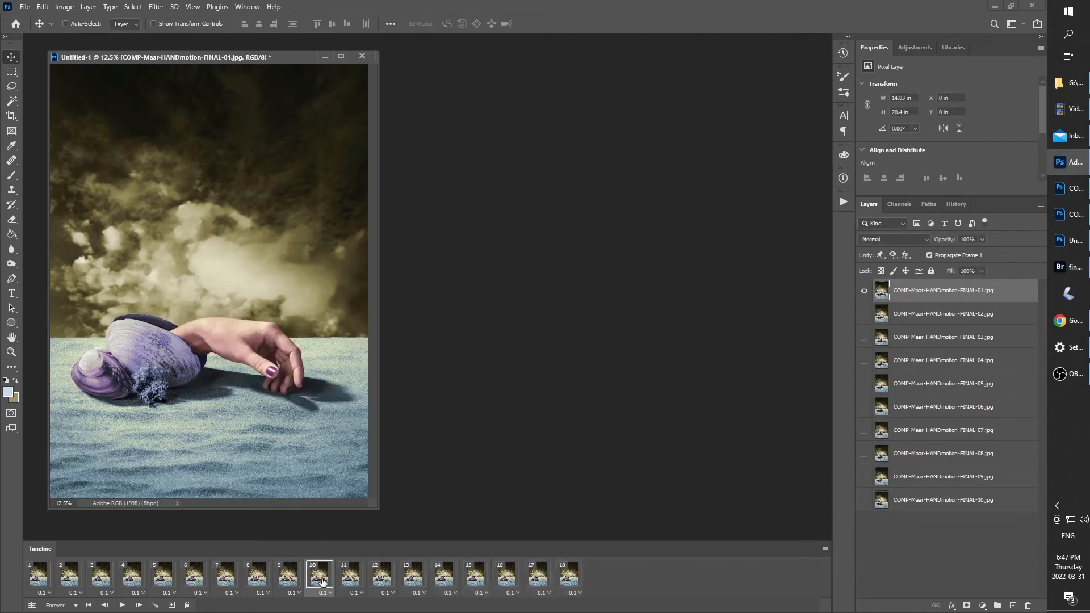
{"action": "left_click", "coordinate": [326, 592]}
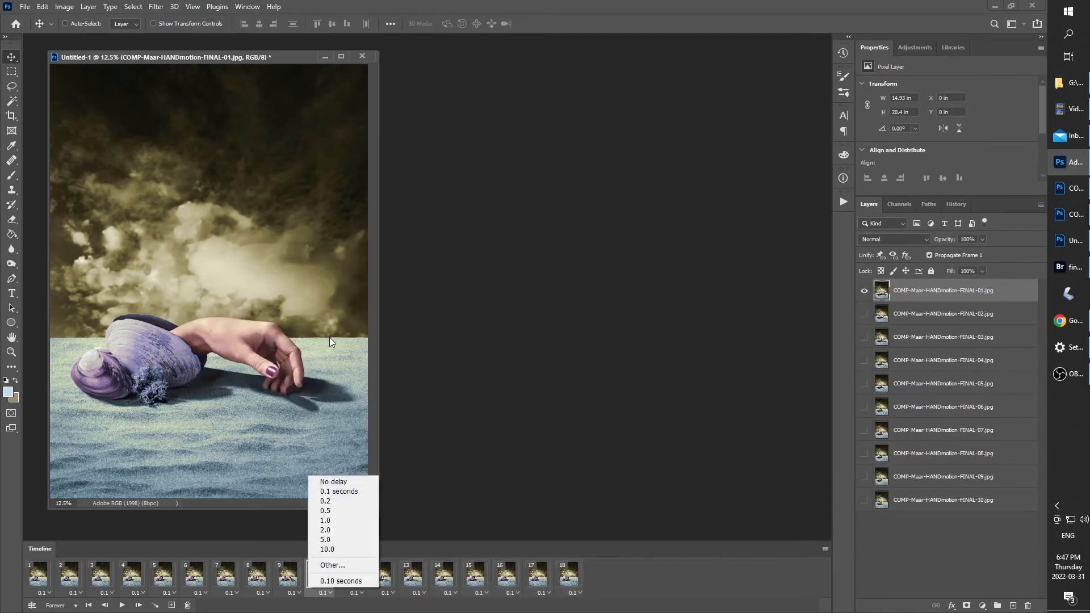
{"action": "left_click", "coordinate": [332, 502]}
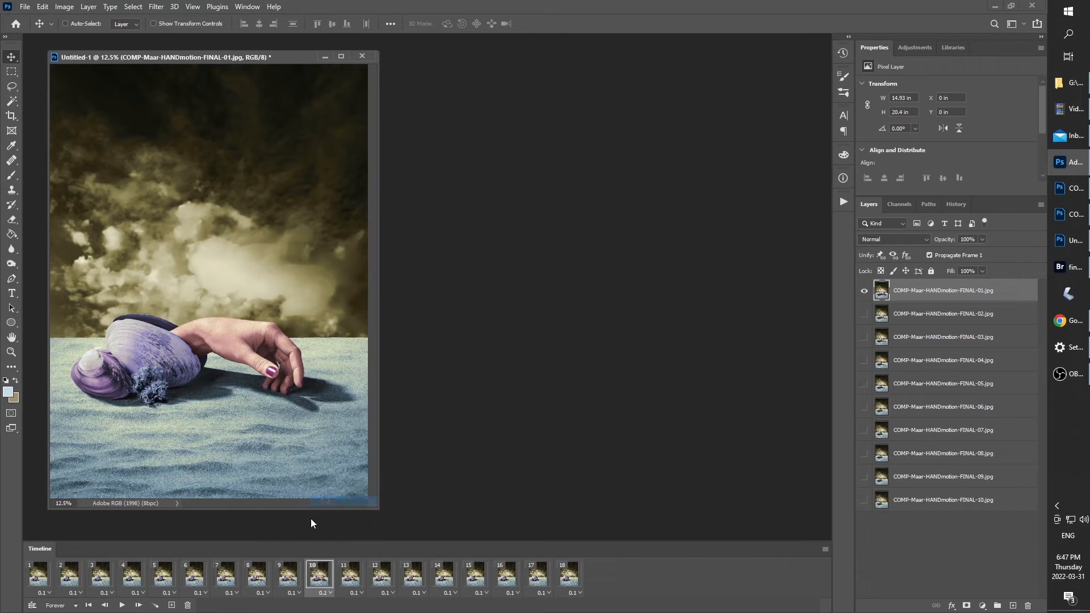
{"action": "left_click", "coordinate": [39, 574]}
{"action": "left_click", "coordinate": [44, 593]}
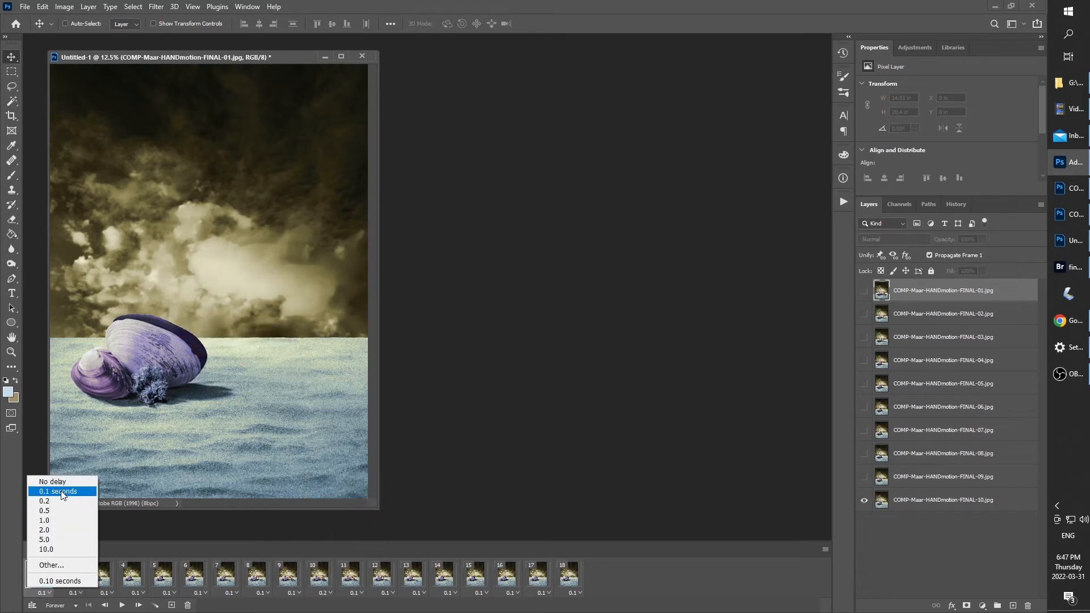
{"action": "left_click", "coordinate": [67, 502]}
{"action": "left_click", "coordinate": [121, 605]}
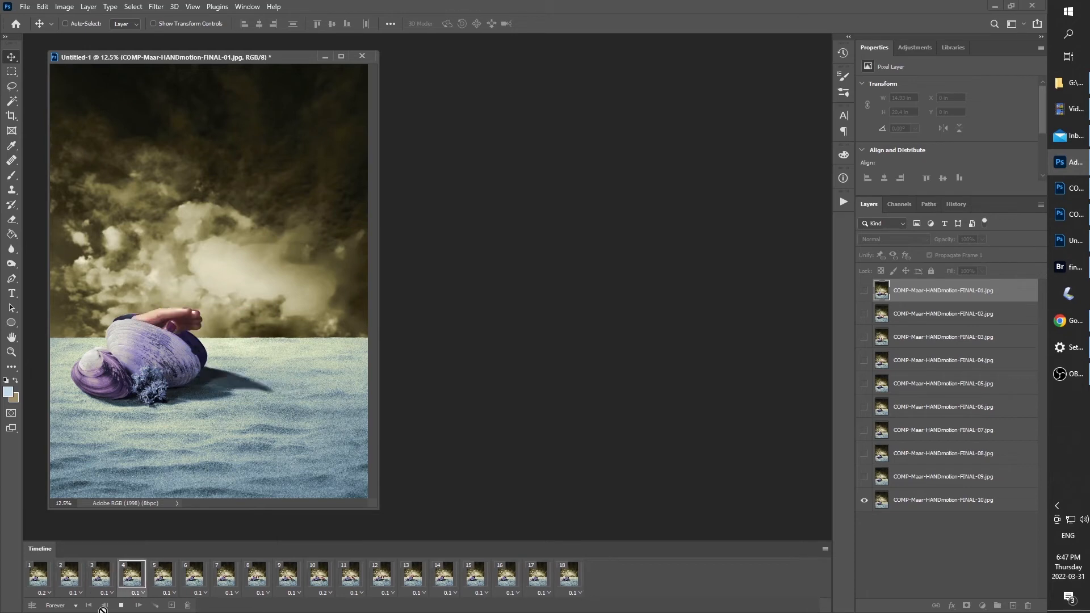
{"action": "left_click", "coordinate": [121, 606]}
Set a custom delay of 0.3 seconds on frame 10 and play the animation from frame 1
{"action": "left_click", "coordinate": [325, 593]}
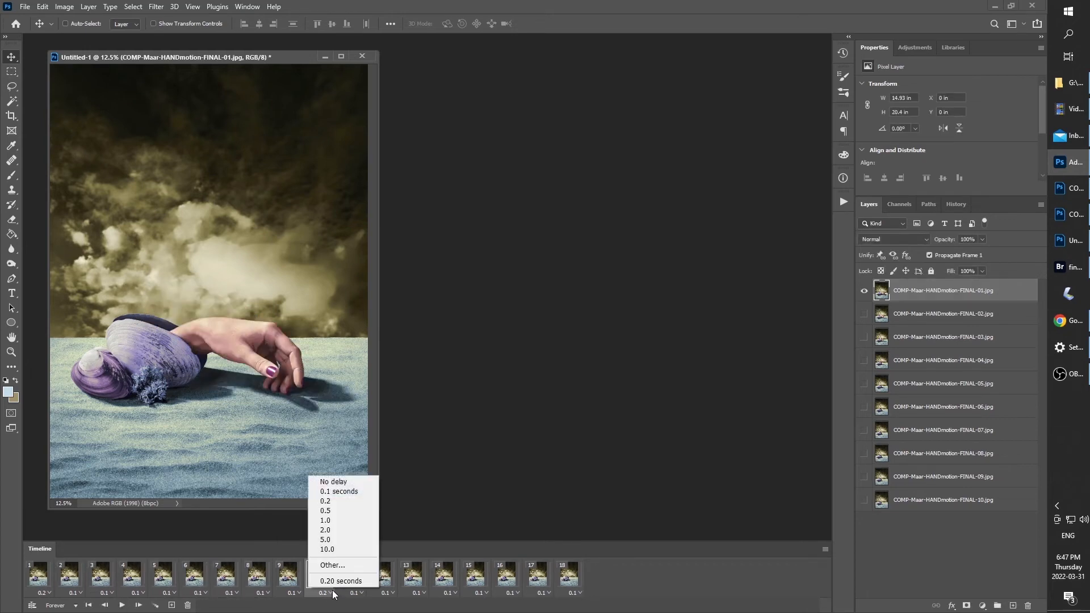
{"action": "left_click", "coordinate": [333, 565]}
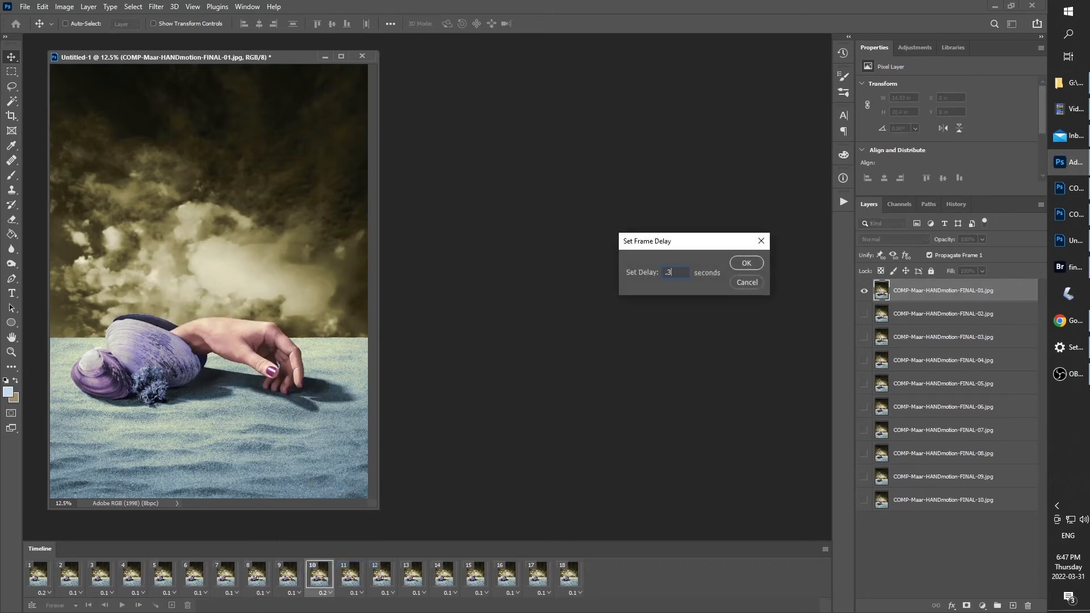
{"action": "key", "text": "Return"}
{"action": "left_click", "coordinate": [36, 584]}
{"action": "left_click", "coordinate": [121, 605]}
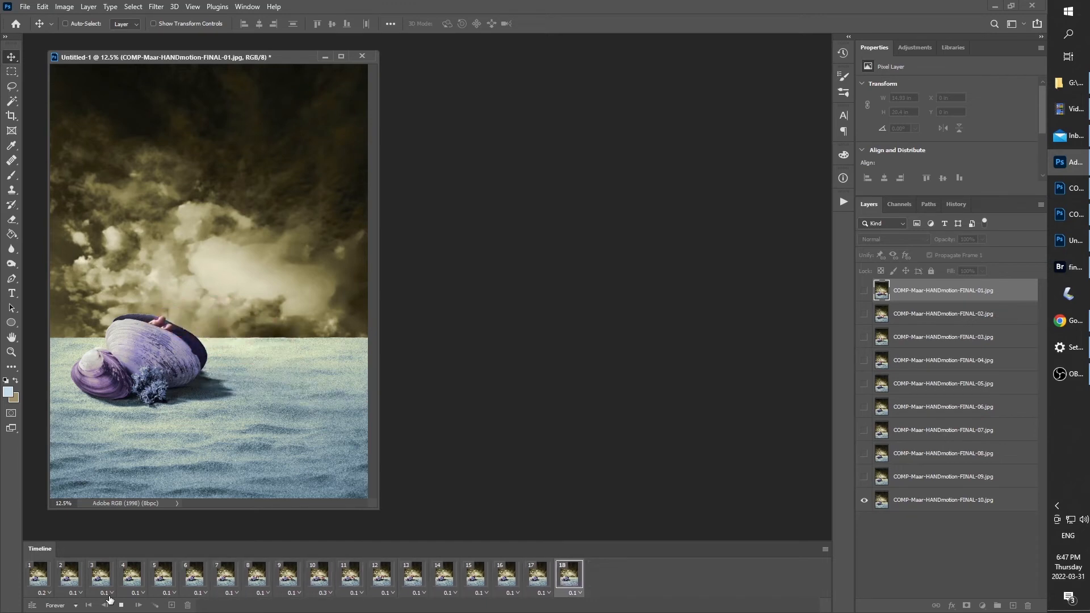
{"action": "key", "text": "space"}
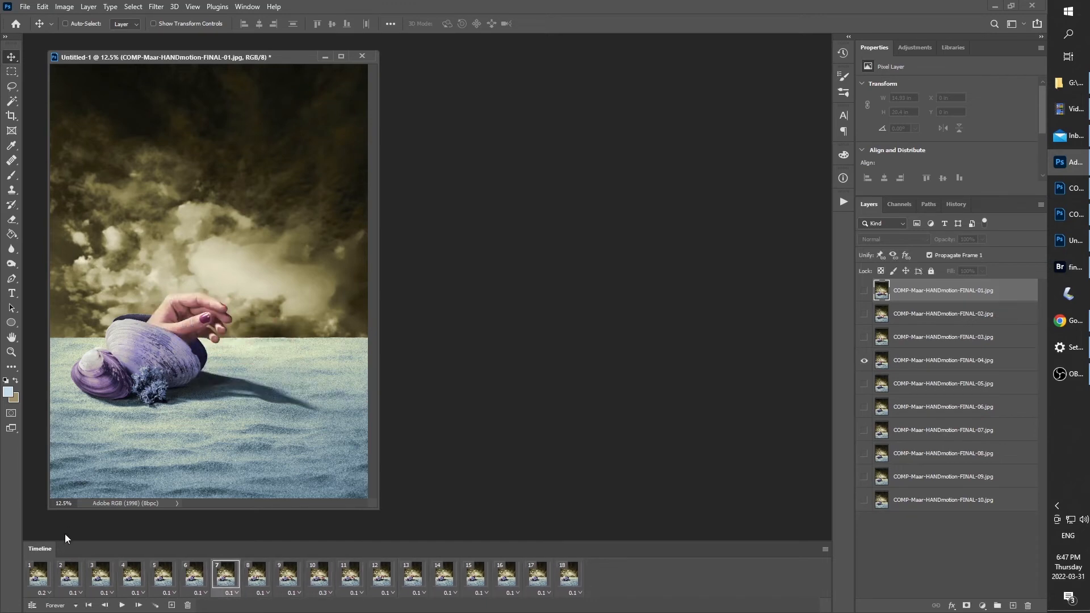
Set the delay of frame 1 to 0.3 seconds and preview the animation
{"action": "left_click", "coordinate": [45, 595]}
{"action": "left_click", "coordinate": [58, 577]}
{"action": "type", "text": "0.3"}
{"action": "key", "text": "Return"}
{"action": "left_click", "coordinate": [122, 606]}
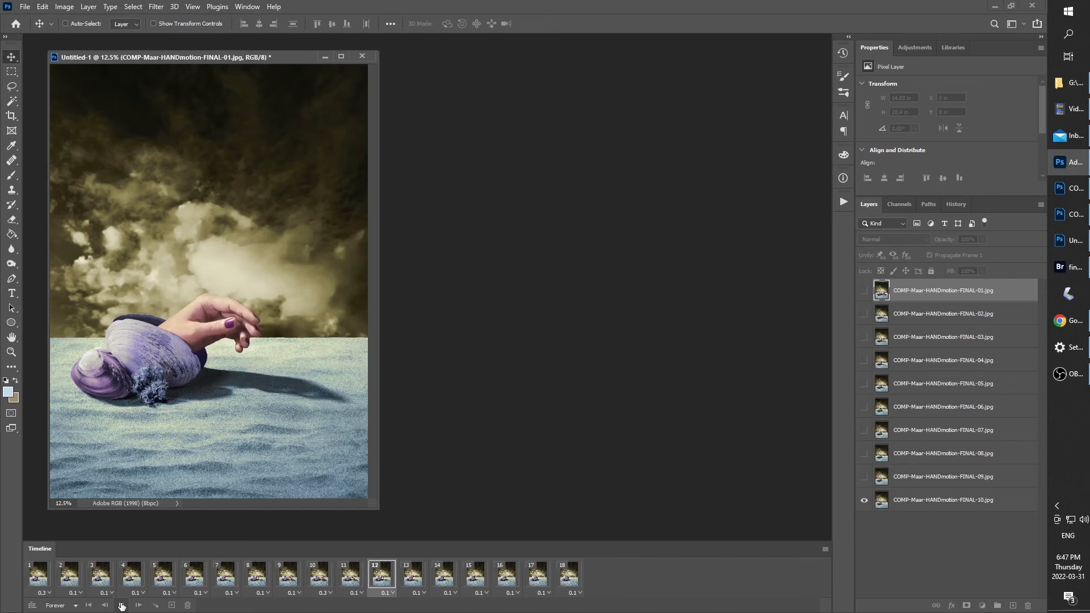
{"action": "left_click", "coordinate": [121, 606]}
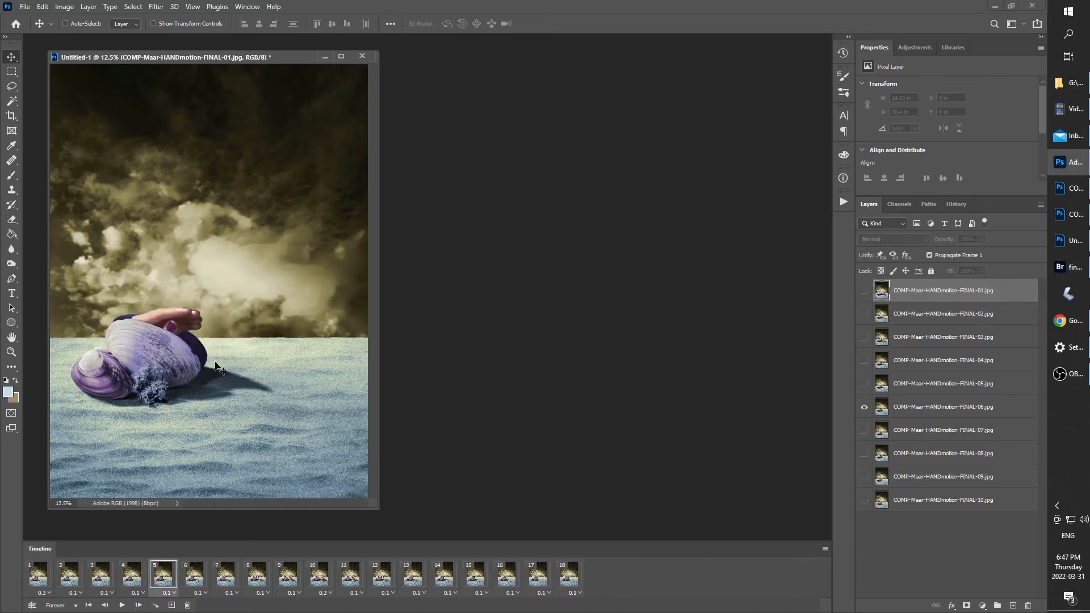
Enlarge the document window and crop the image to a 1:1 square, including more of the sand below the shell
{"action": "left_click_drag", "start_coordinate": [297, 56], "coordinate": [324, 46]}
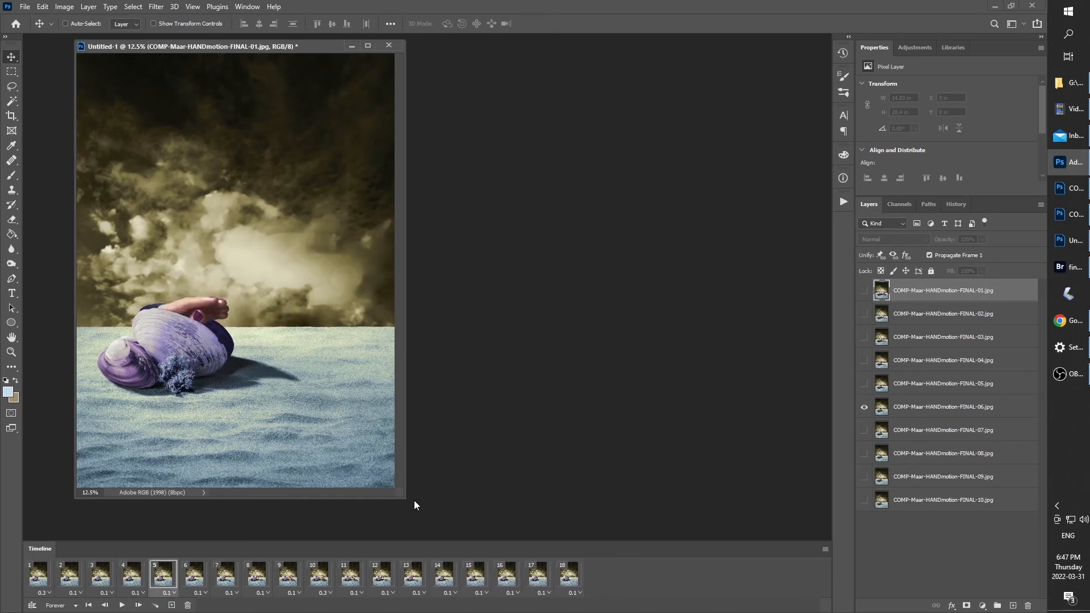
{"action": "left_click_drag", "start_coordinate": [403, 497], "coordinate": [488, 523]}
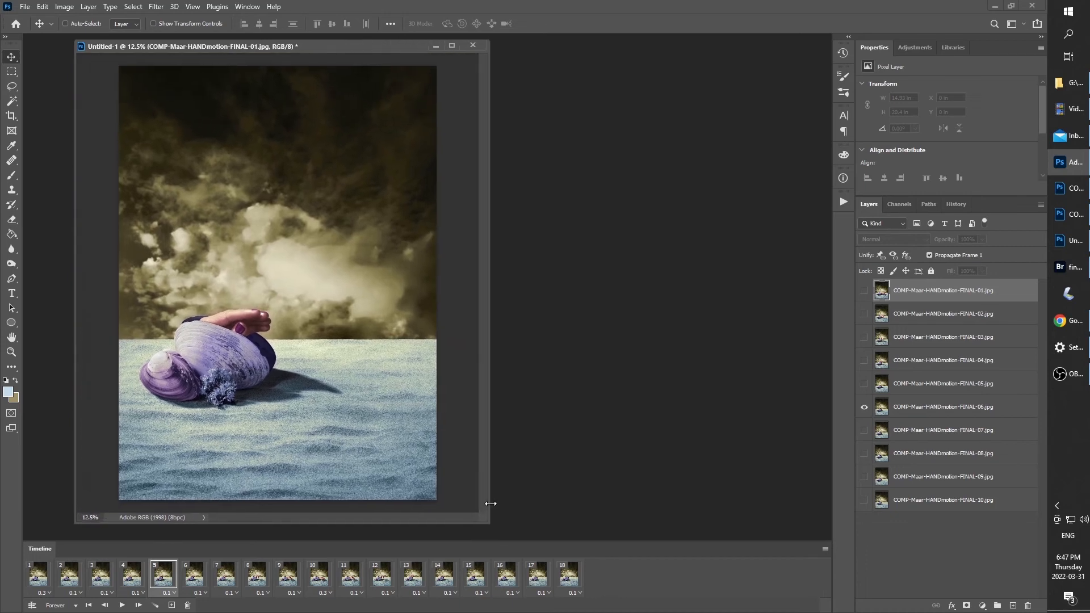
{"action": "key", "text": "c"}
{"action": "left_click", "coordinate": [84, 25]}
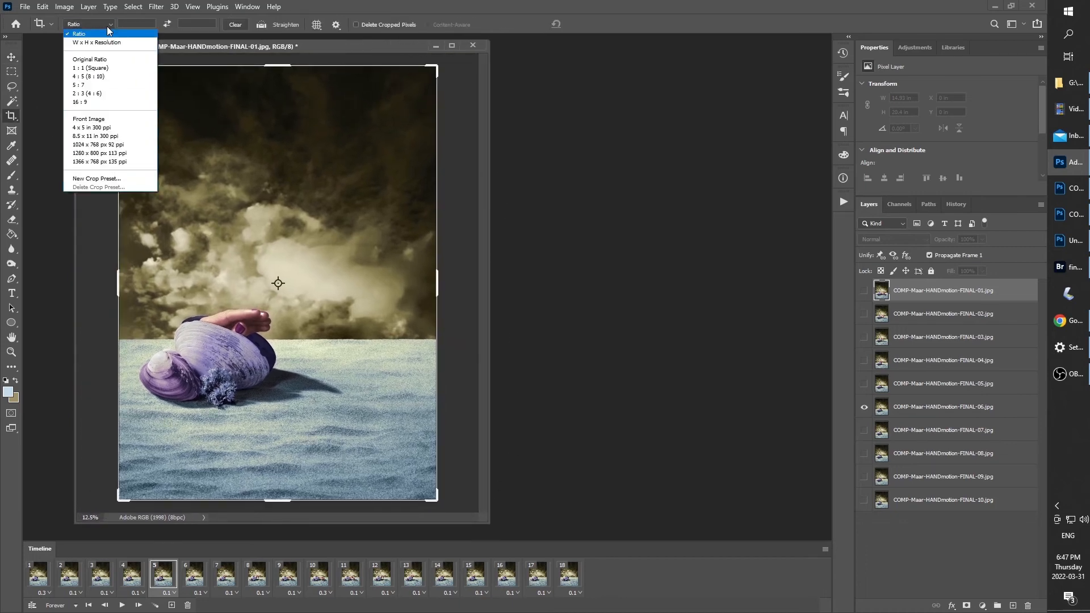
{"action": "left_click", "coordinate": [85, 70]}
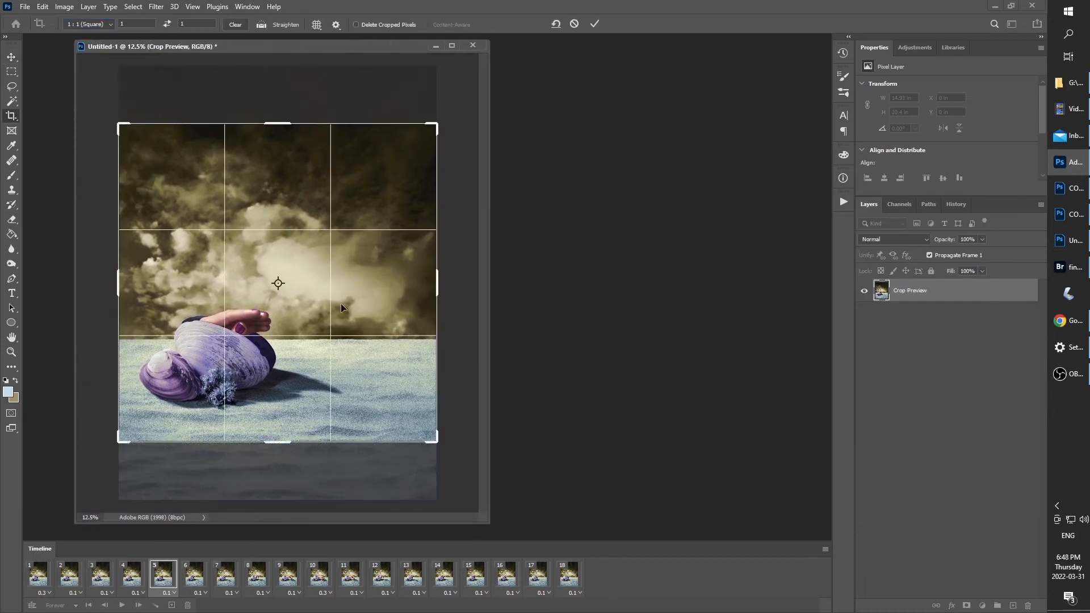
{"action": "left_click_drag", "start_coordinate": [382, 397], "coordinate": [384, 377]}
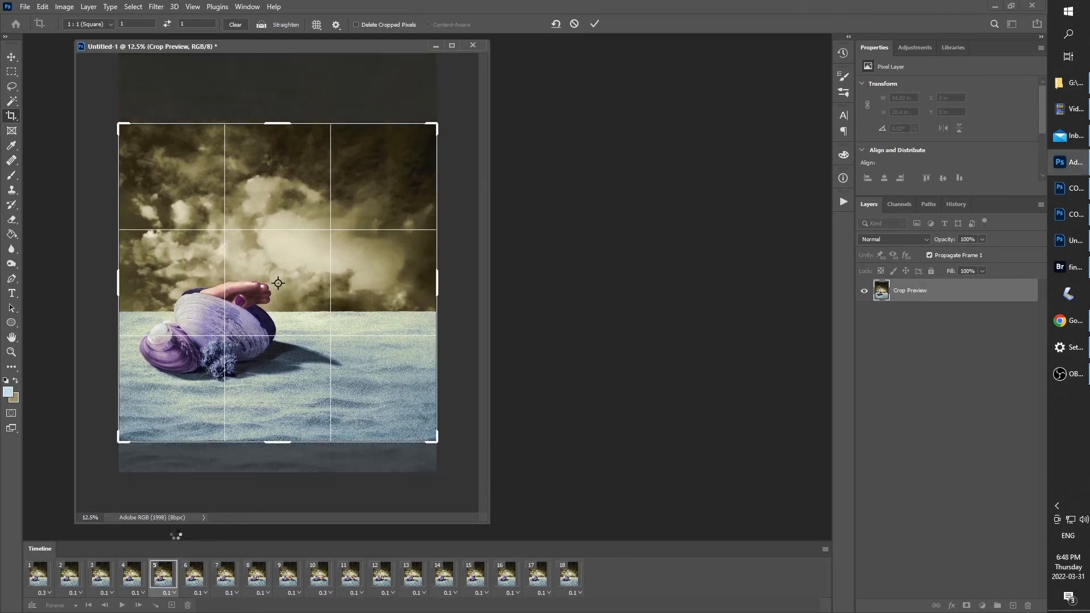
Resize the image to 1920 by 1920 pixels and play the resized animation
{"action": "key", "text": "ctrl+alt+i"}
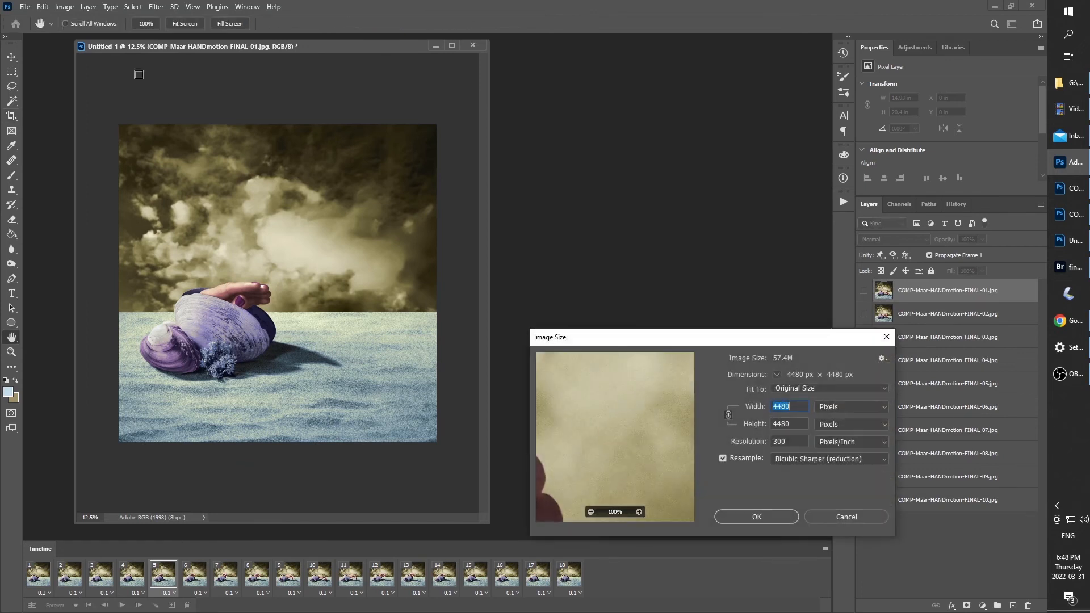
{"action": "type", "text": "1920"}
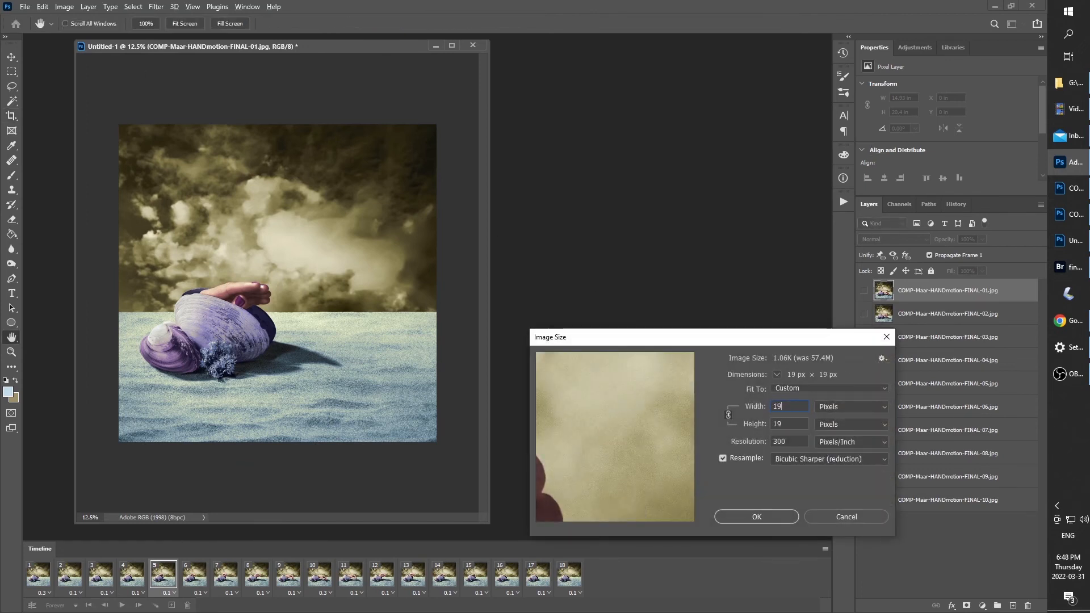
{"action": "key", "text": "Return"}
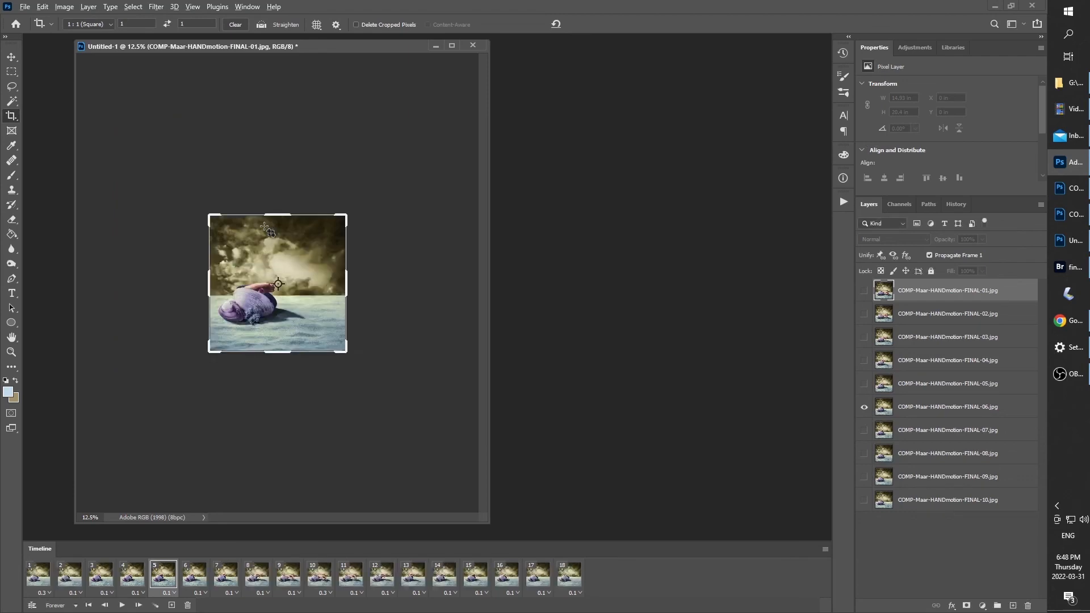
{"action": "key", "text": "ctrl+equal"}
{"action": "key", "text": "v"}
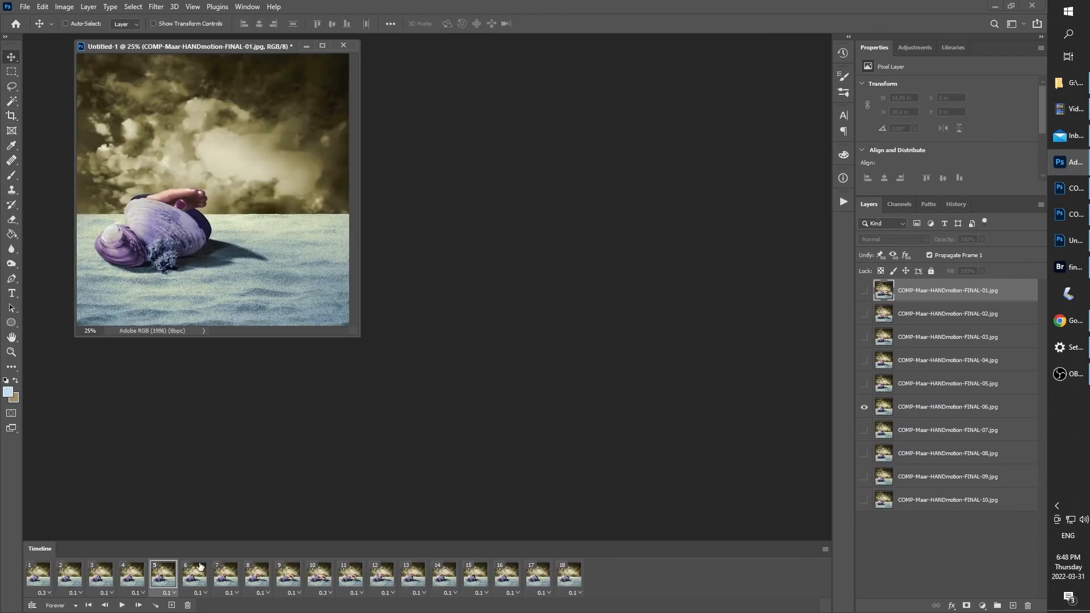
{"action": "left_click", "coordinate": [121, 605]}
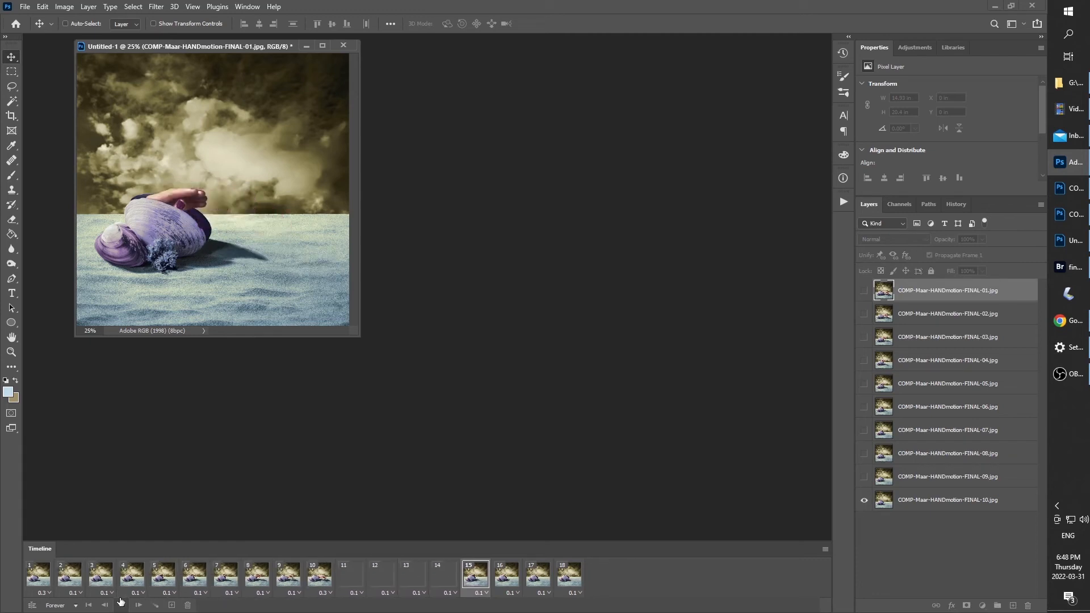
{"action": "left_click", "coordinate": [121, 605]}
Open the animation in Save for Web (Legacy) as a GIF, choose the Desktop as save location and cancel the file save
{"action": "left_click", "coordinate": [25, 6]}
{"action": "mouse_move", "coordinate": [95, 171]}
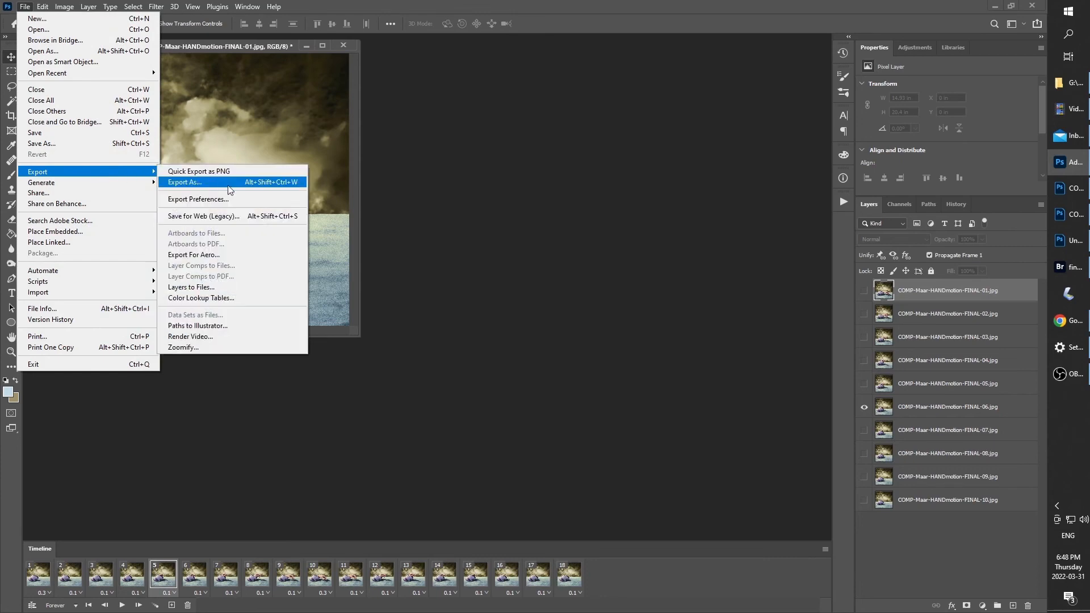
{"action": "left_click", "coordinate": [231, 215]}
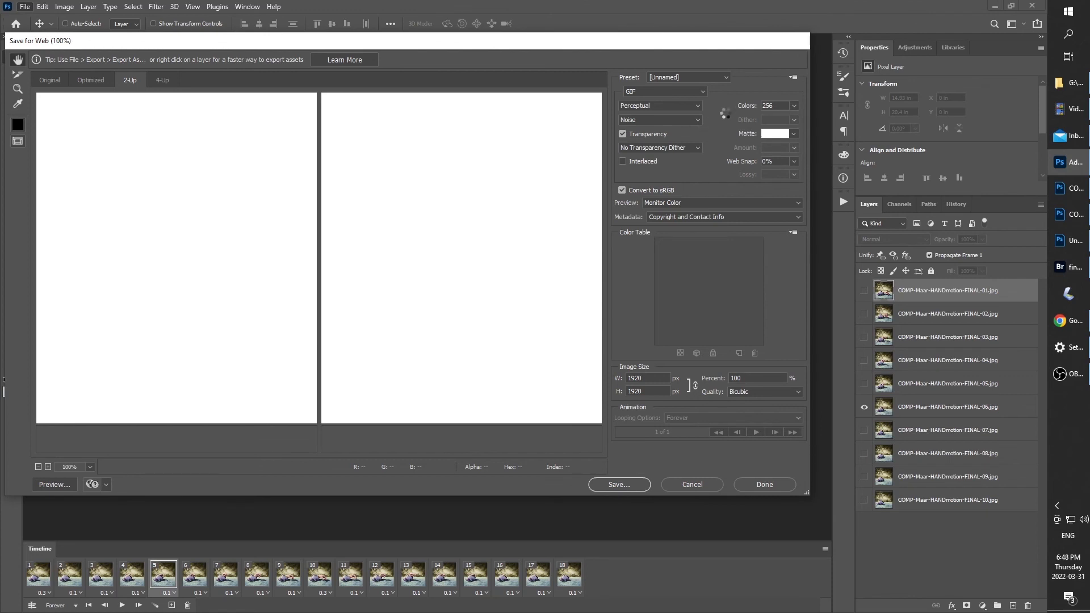
{"action": "left_click", "coordinate": [623, 485]}
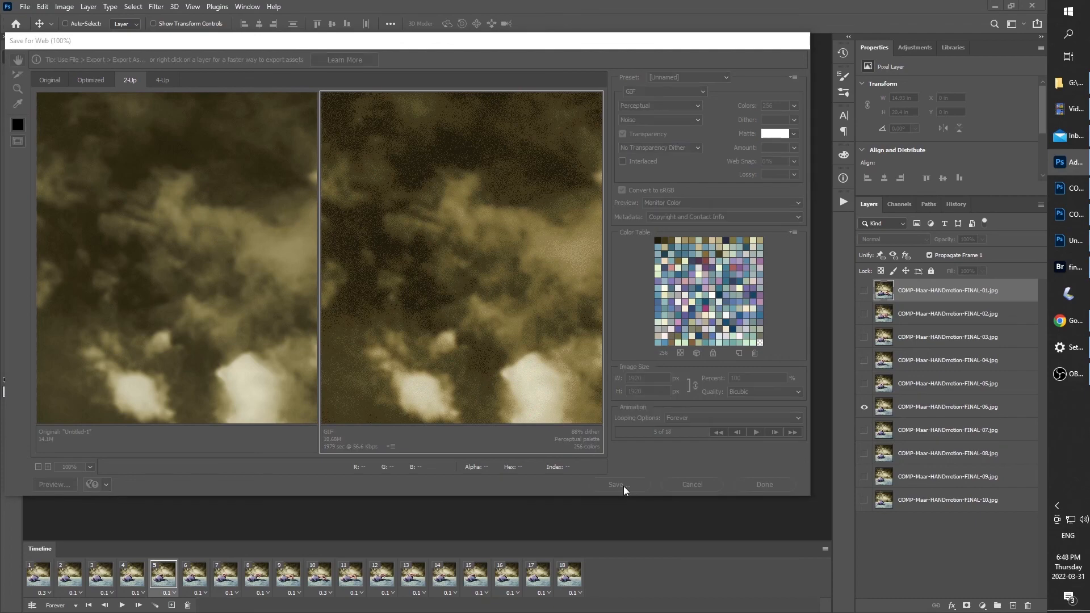
{"action": "left_click", "coordinate": [55, 138]}
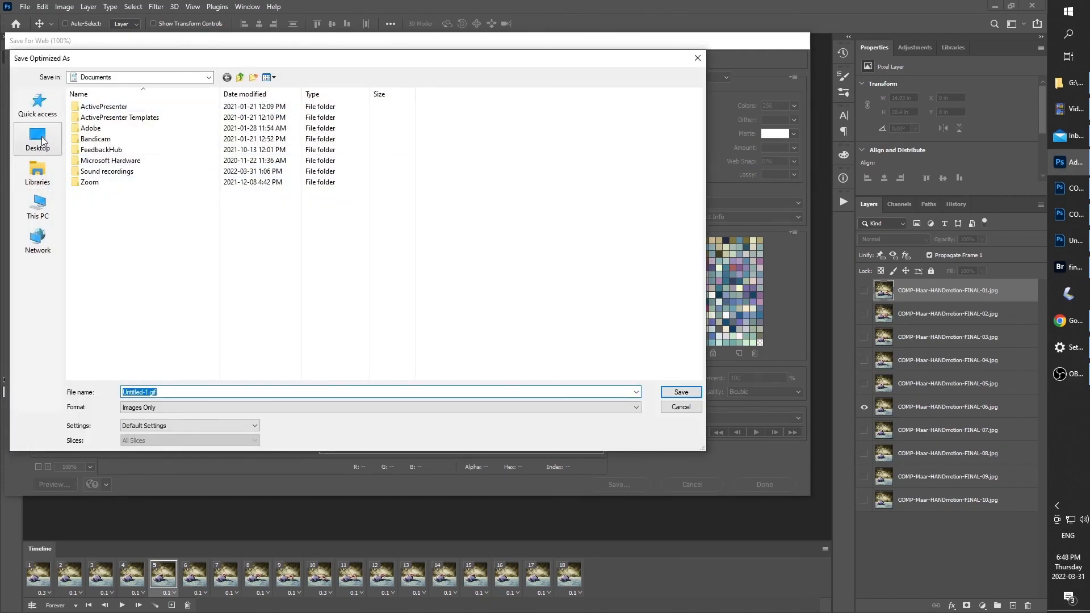
{"action": "left_click", "coordinate": [681, 406]}
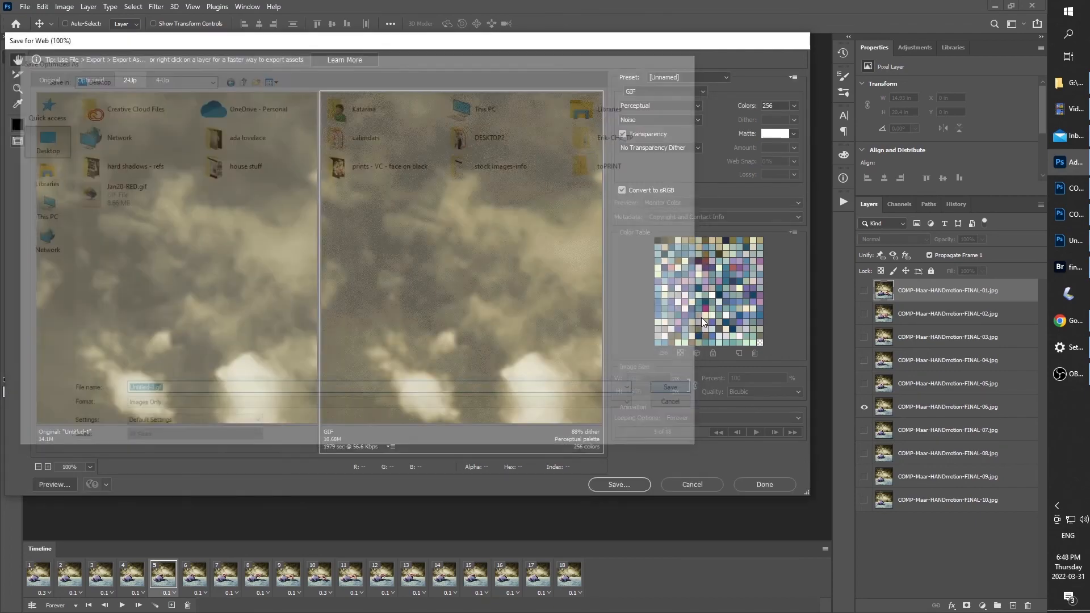